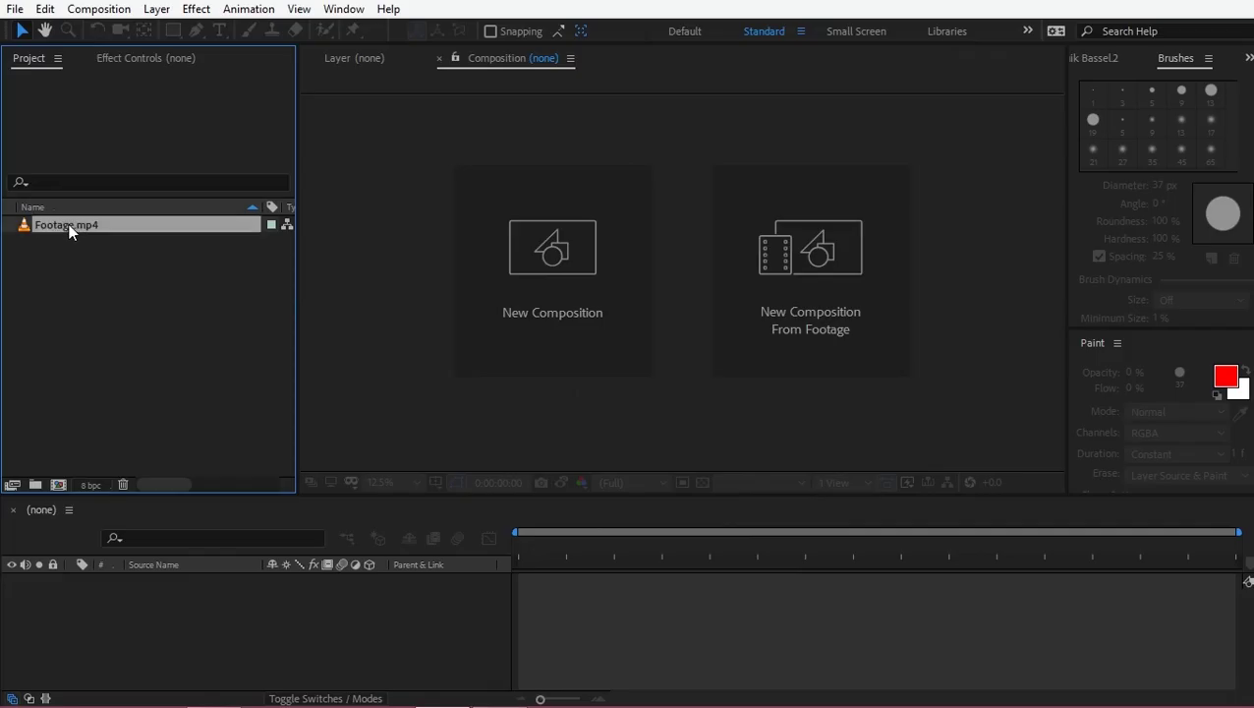
Step: Create a composition from Footage.mp4 and trim it to the section between 0:00:05:24 and 0:00:07:08
drag(70, 229, 57, 481)
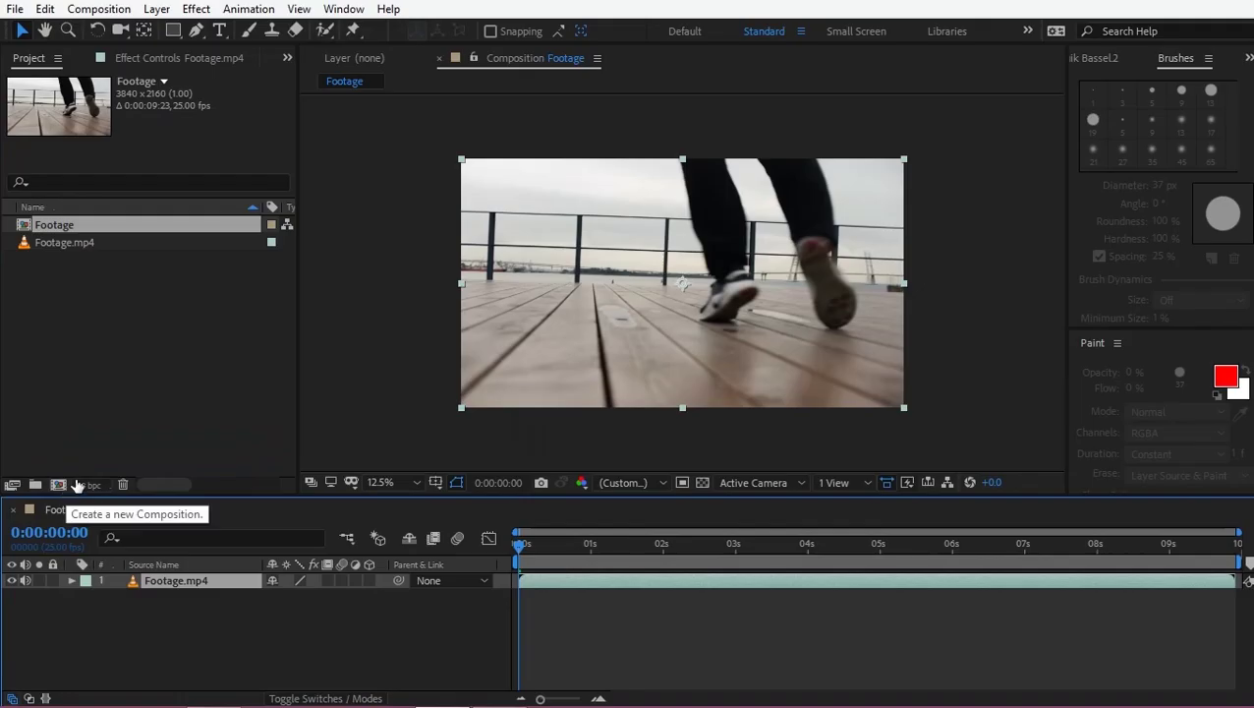
drag(822, 599, 931, 603)
drag(752, 557, 950, 558)
key(space)
drag(1030, 547, 1046, 552)
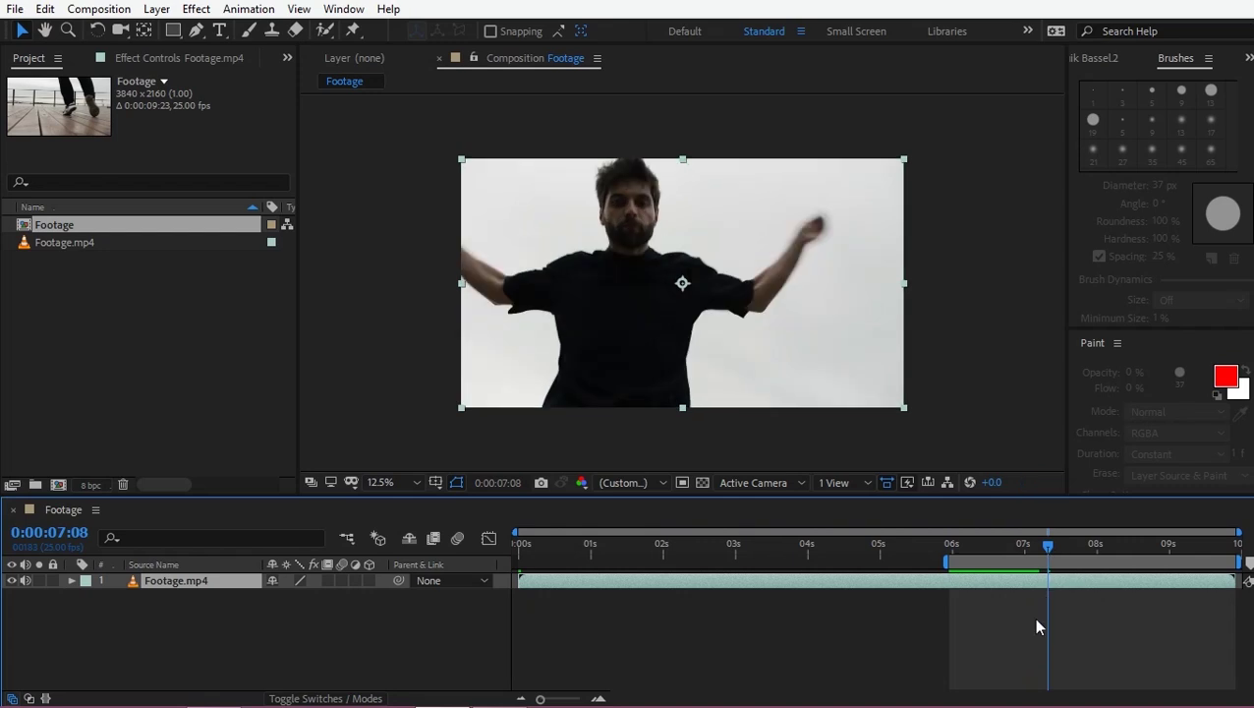
key(n)
right_click(1042, 563)
click(1054, 615)
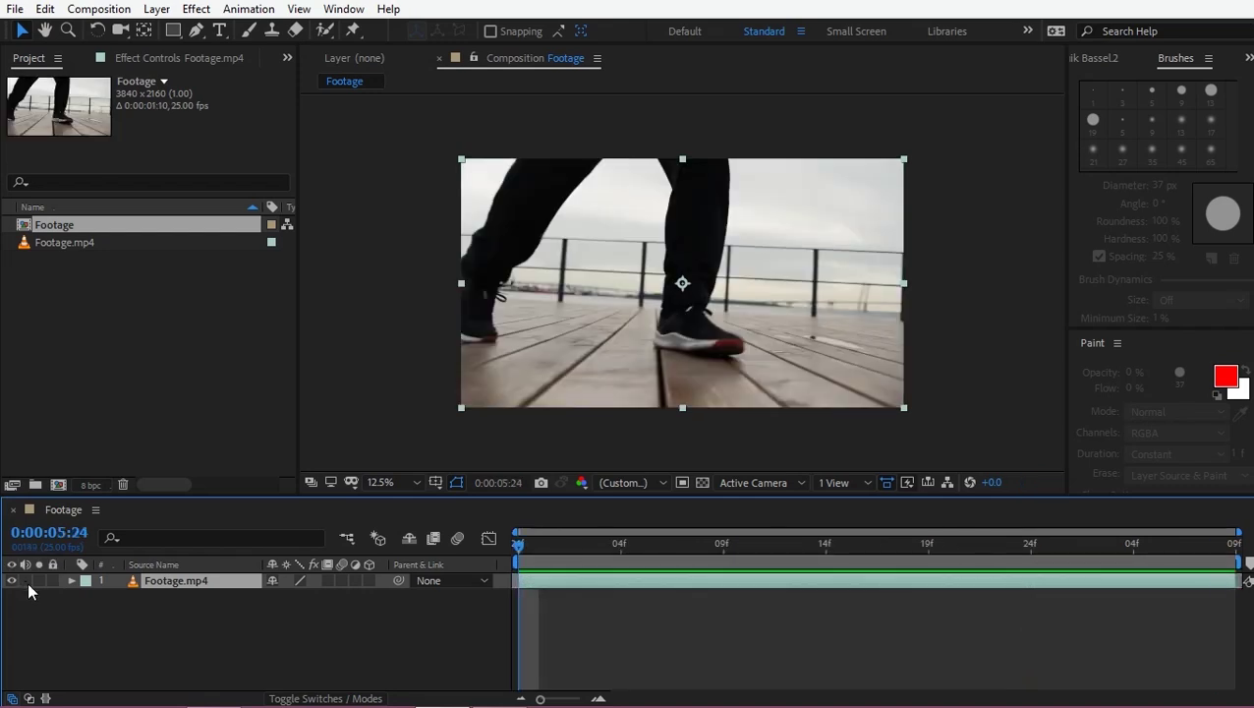
Step: Duplicate the Footage.mp4 layer and lock the lower copy
key(ctrl+d)
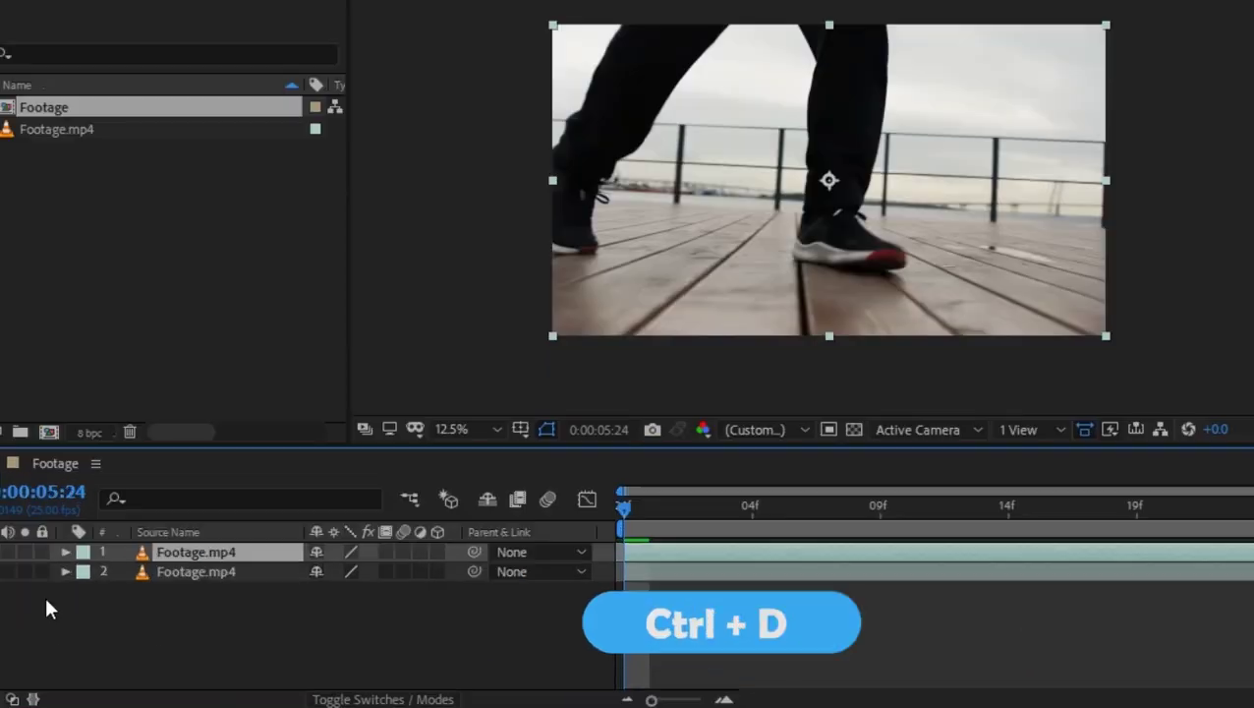
click(195, 599)
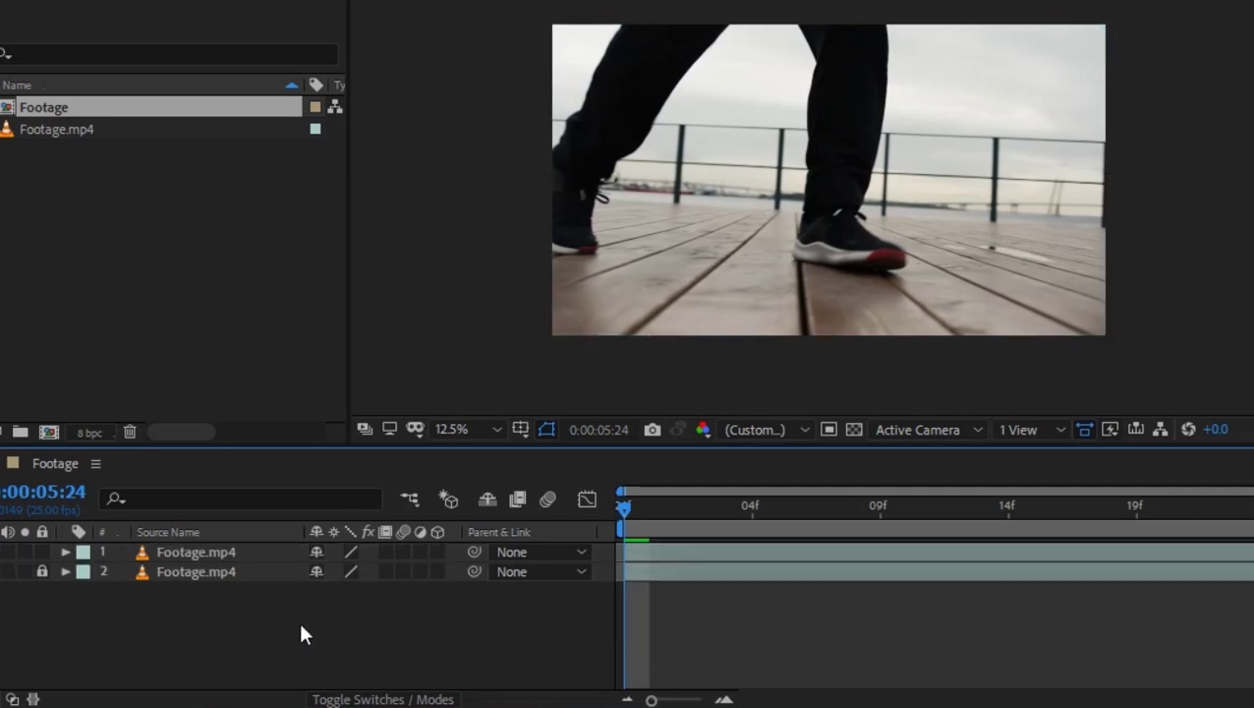
click(343, 9)
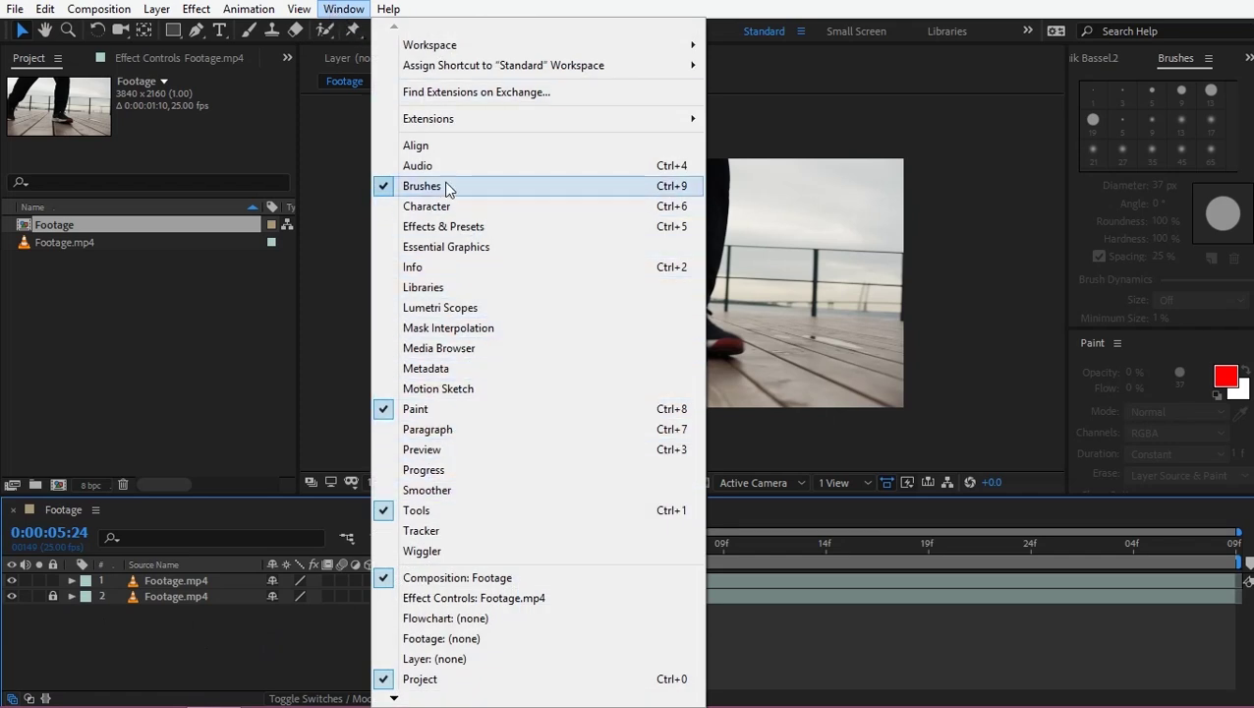
click(853, 626)
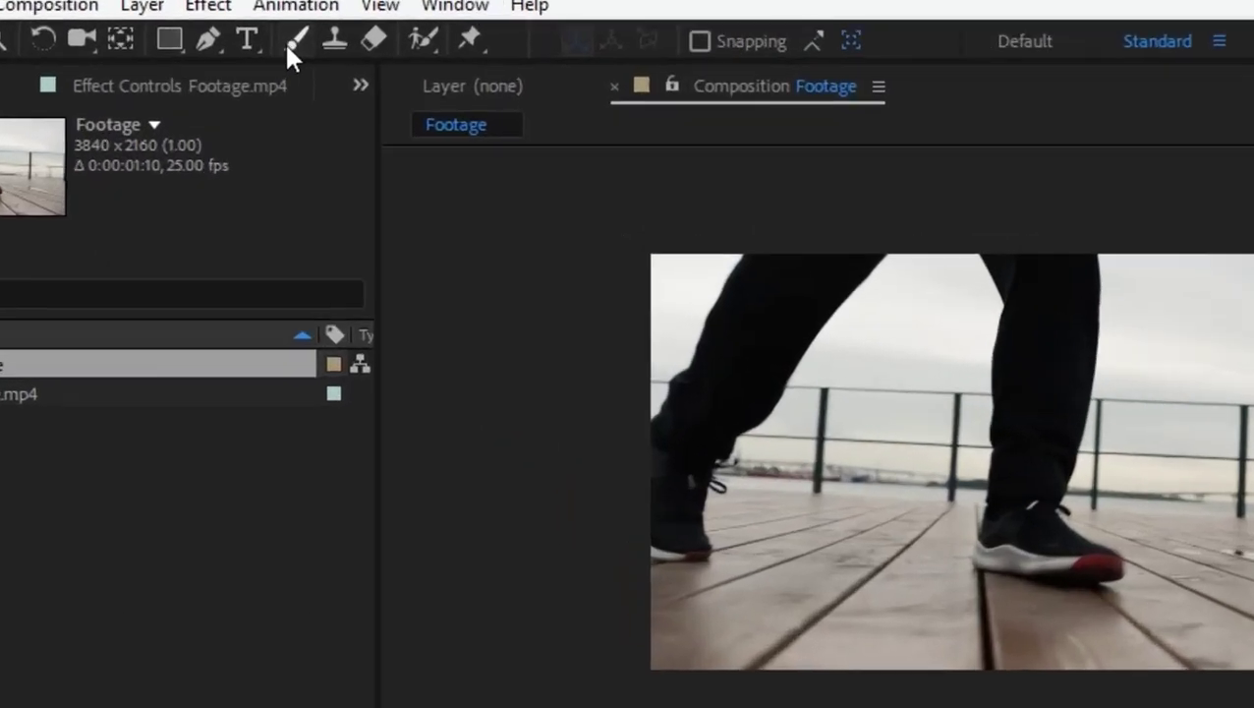
Step: Activate the Brush tool and open the upper Footage.mp4 layer in its own Layer viewer for frame-by-frame painting
click(249, 29)
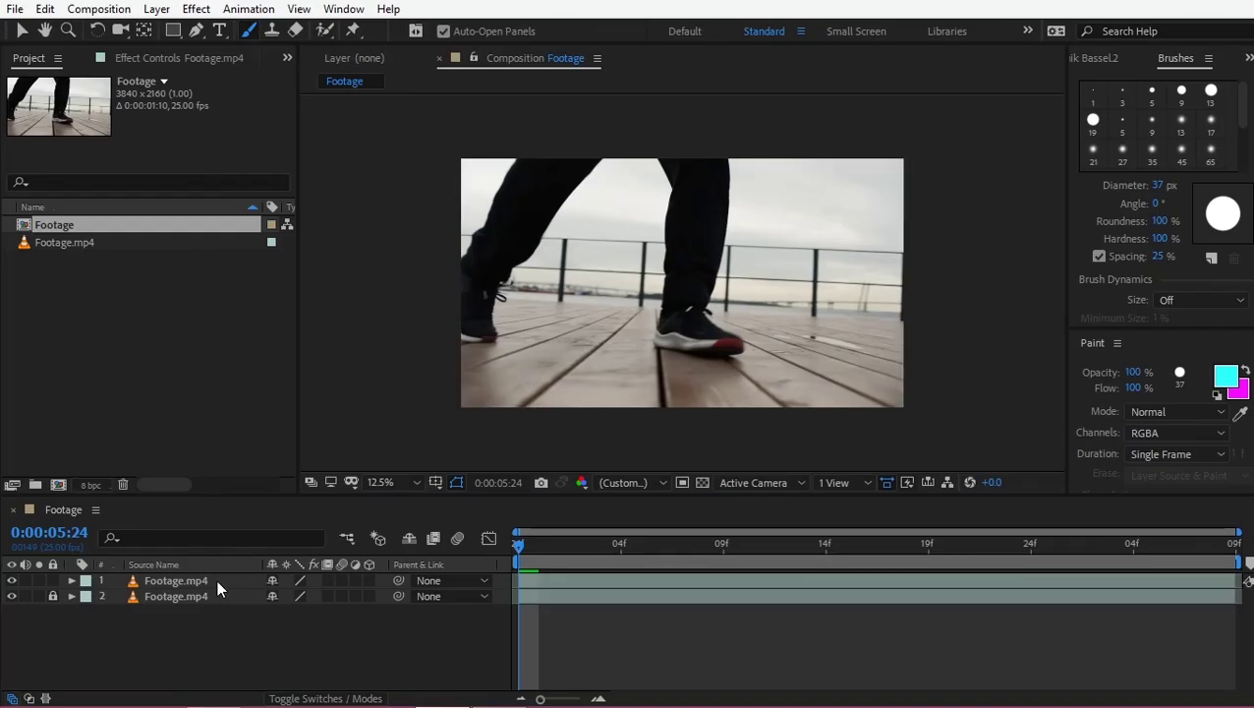
double_click(216, 579)
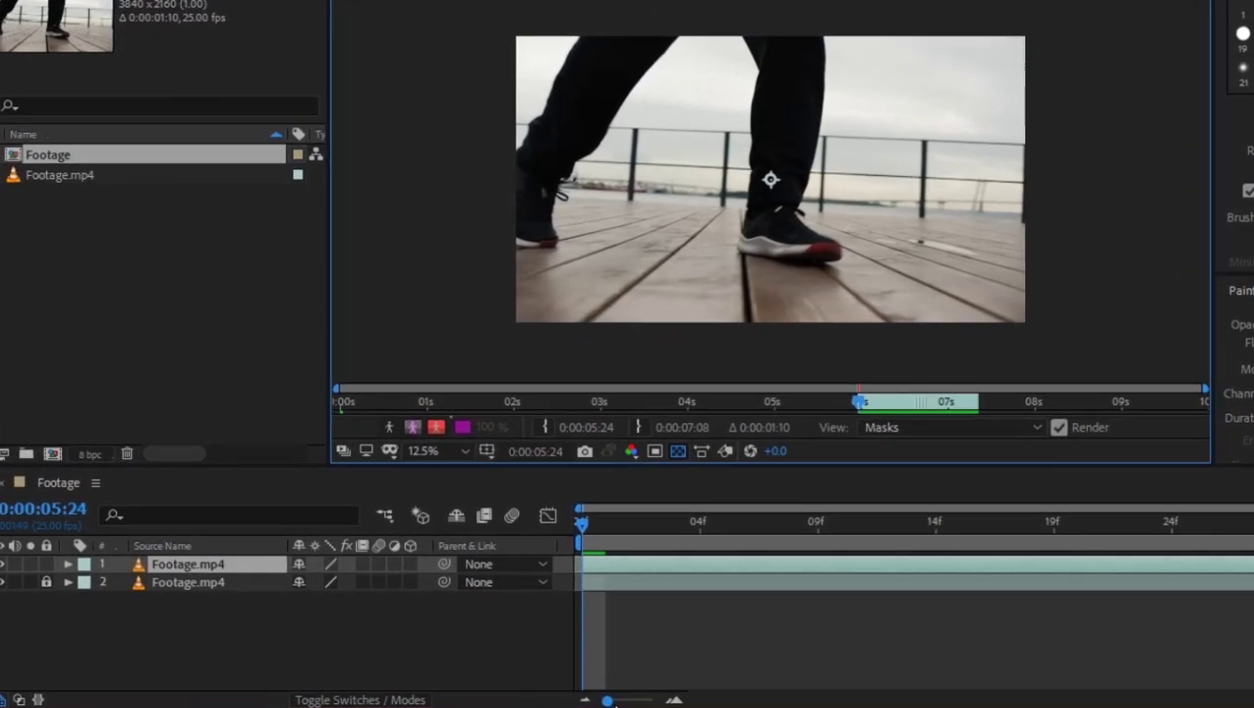
drag(541, 699, 560, 699)
drag(681, 701, 706, 702)
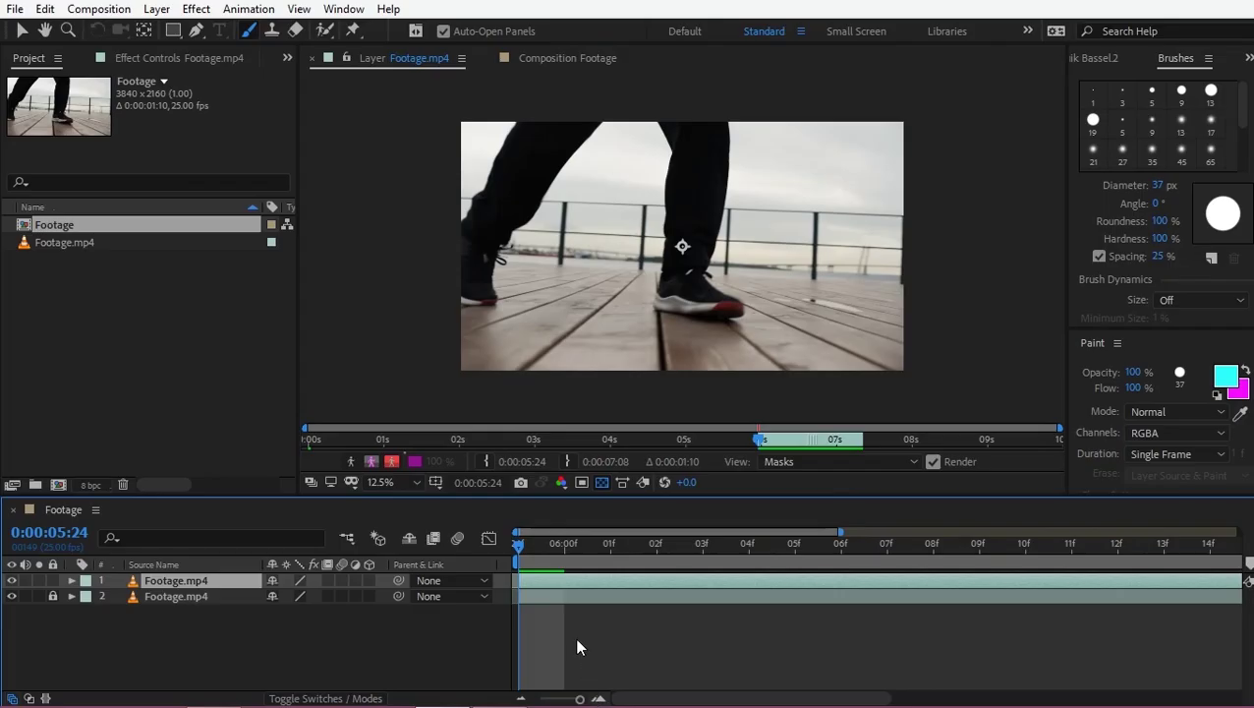
Step: Arrange the Composition viewer and the Footage.mp4 Layer viewer side by side, with the composition first
click(568, 57)
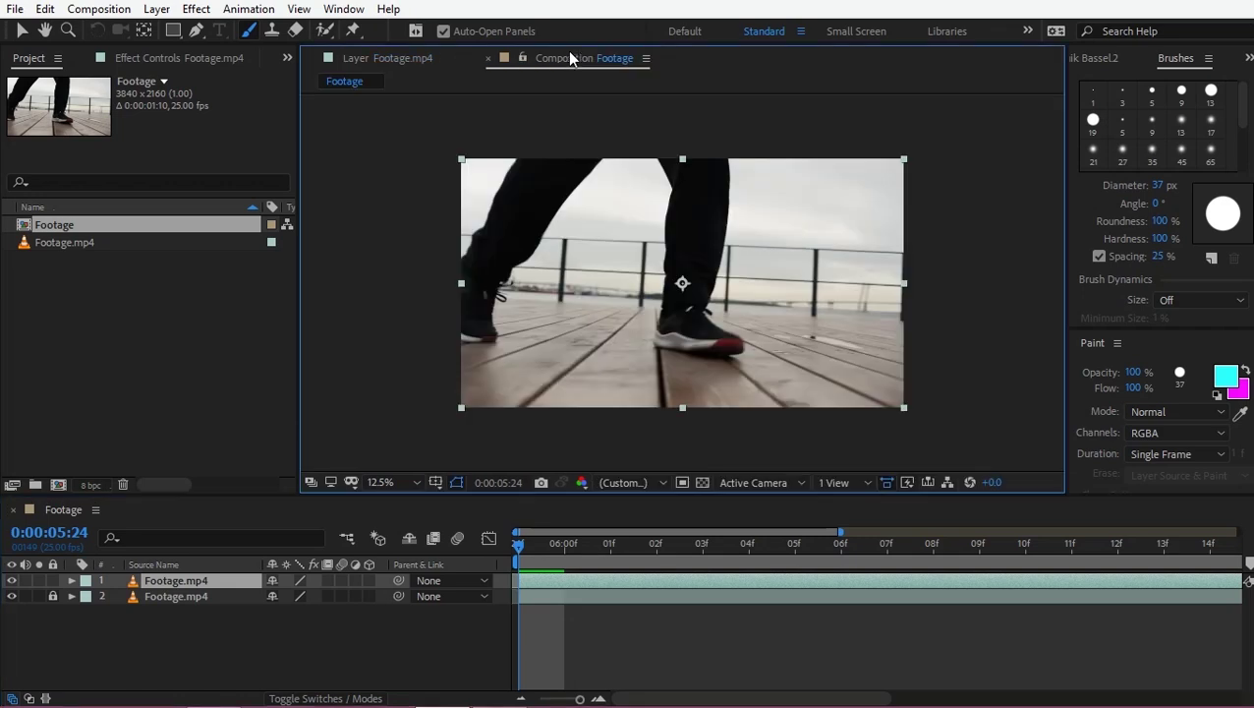
drag(565, 61, 407, 65)
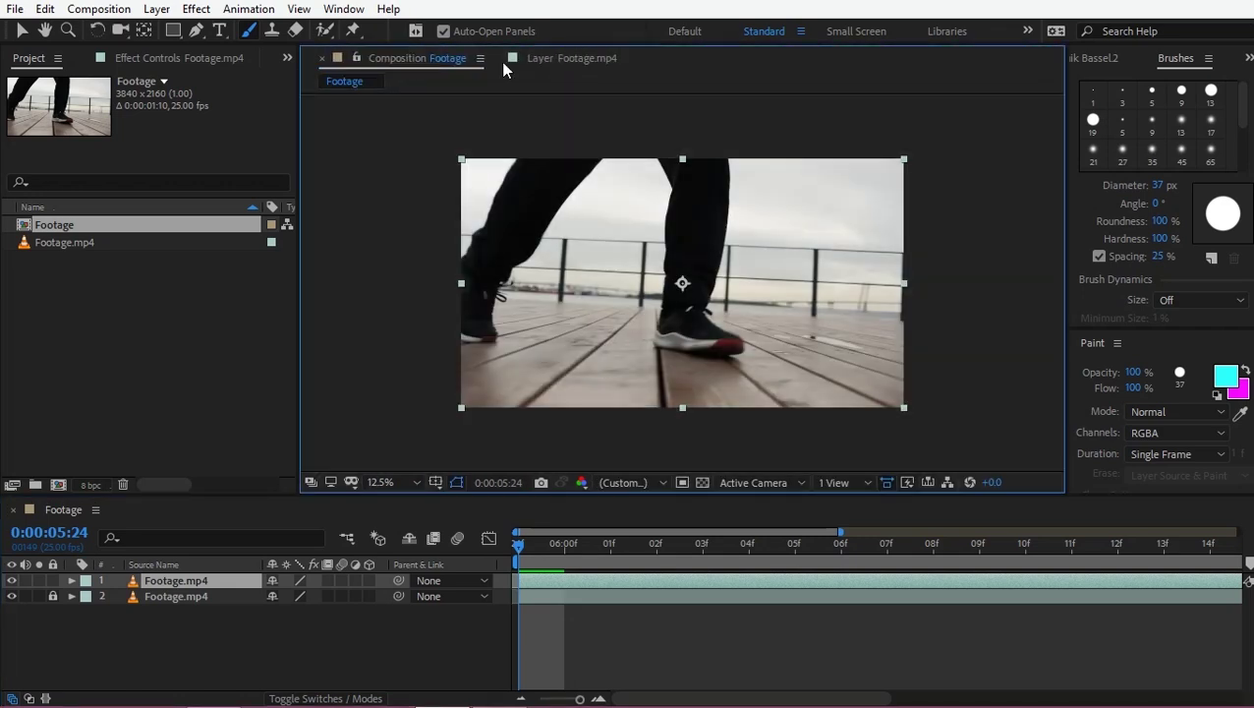
click(554, 63)
drag(556, 57, 1044, 199)
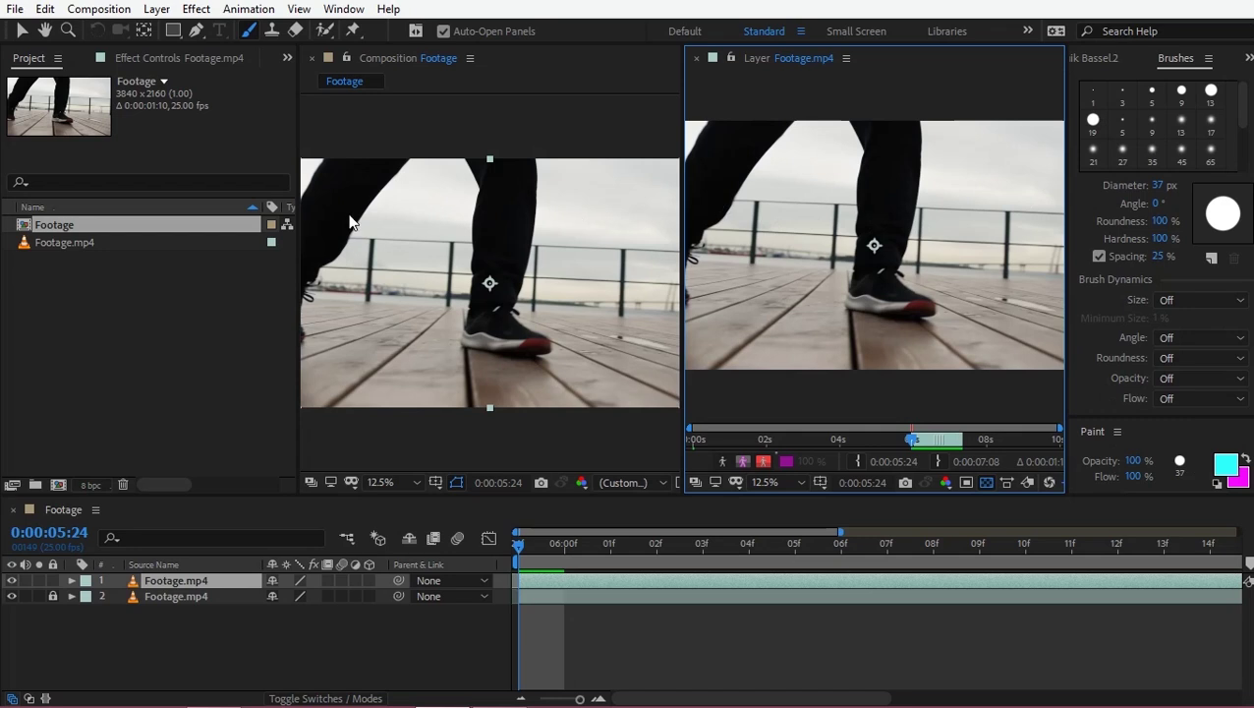
Step: Set the composition preview's magnification to Fit and enlarge the workspace so the Layer viewer gets the most room
scroll(553, 228, down, 1)
click(393, 483)
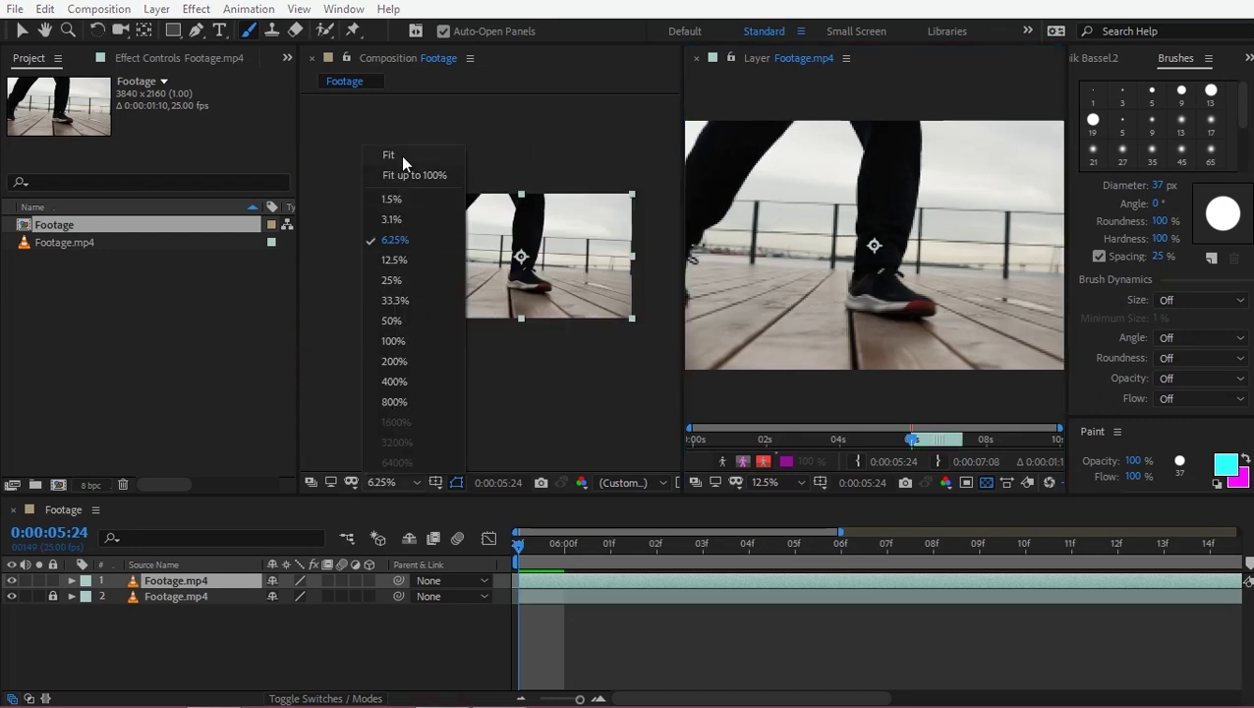
click(402, 155)
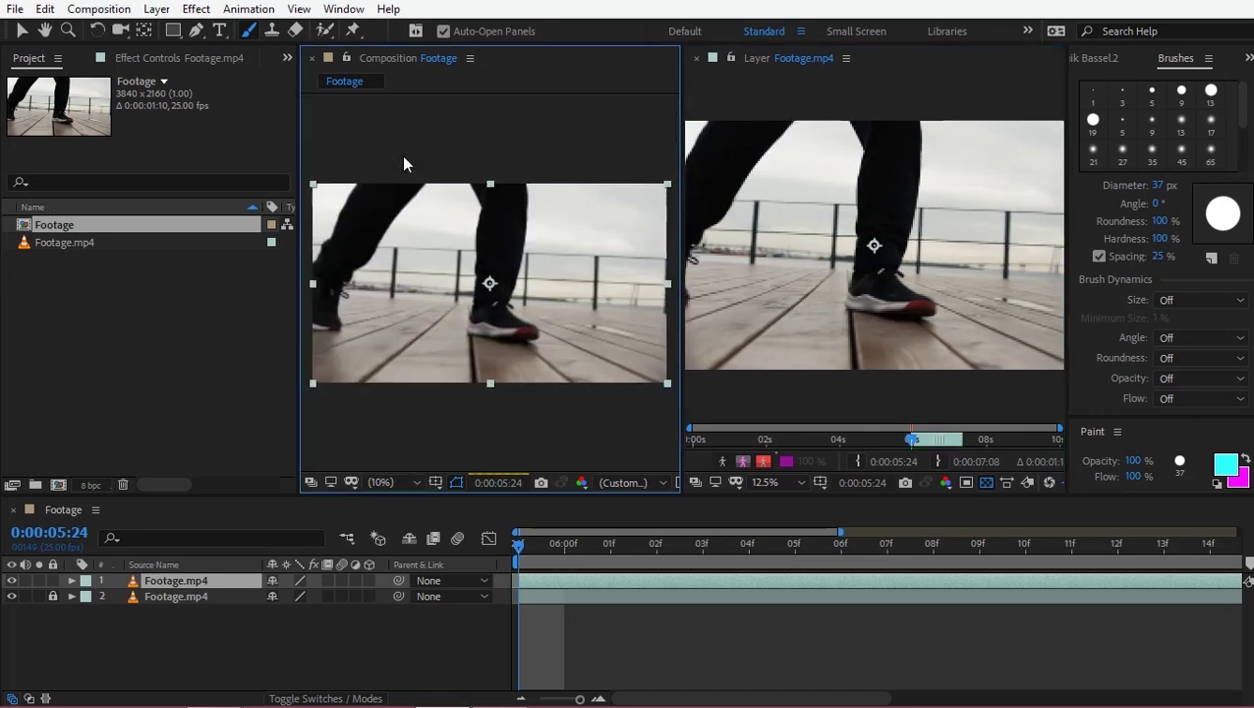
scroll(888, 208, up, 4)
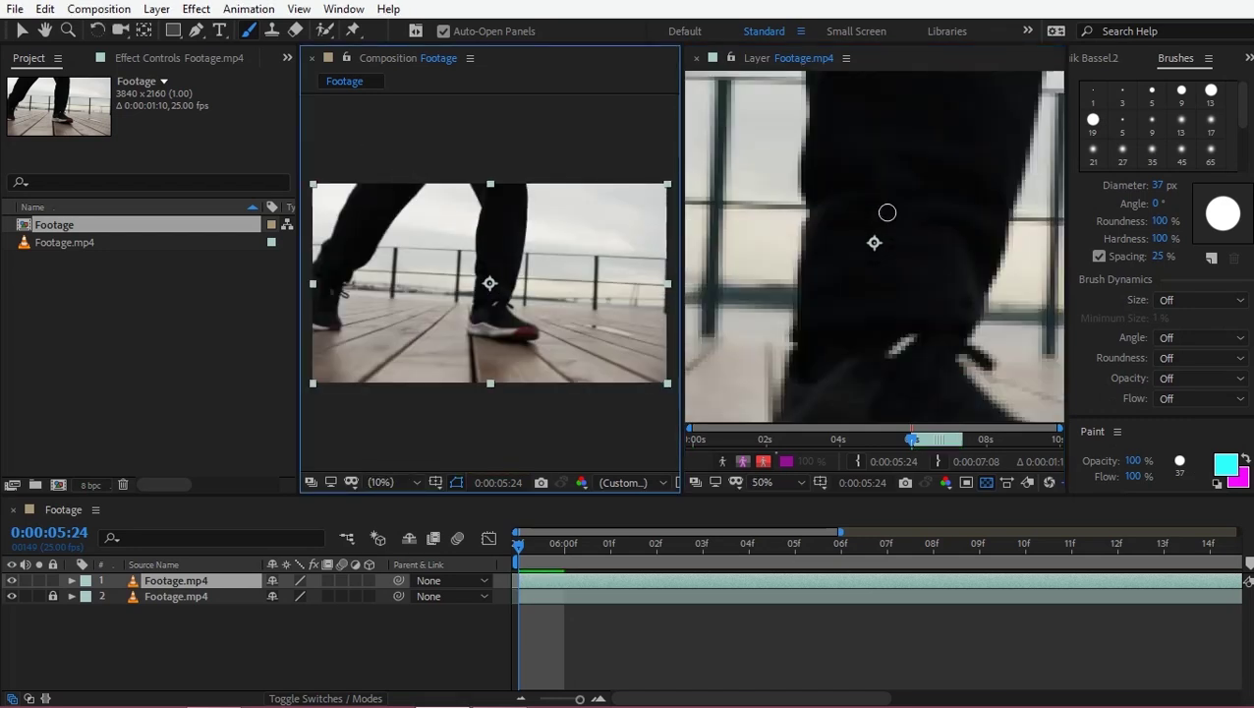
drag(296, 253, 145, 255)
drag(679, 295, 580, 295)
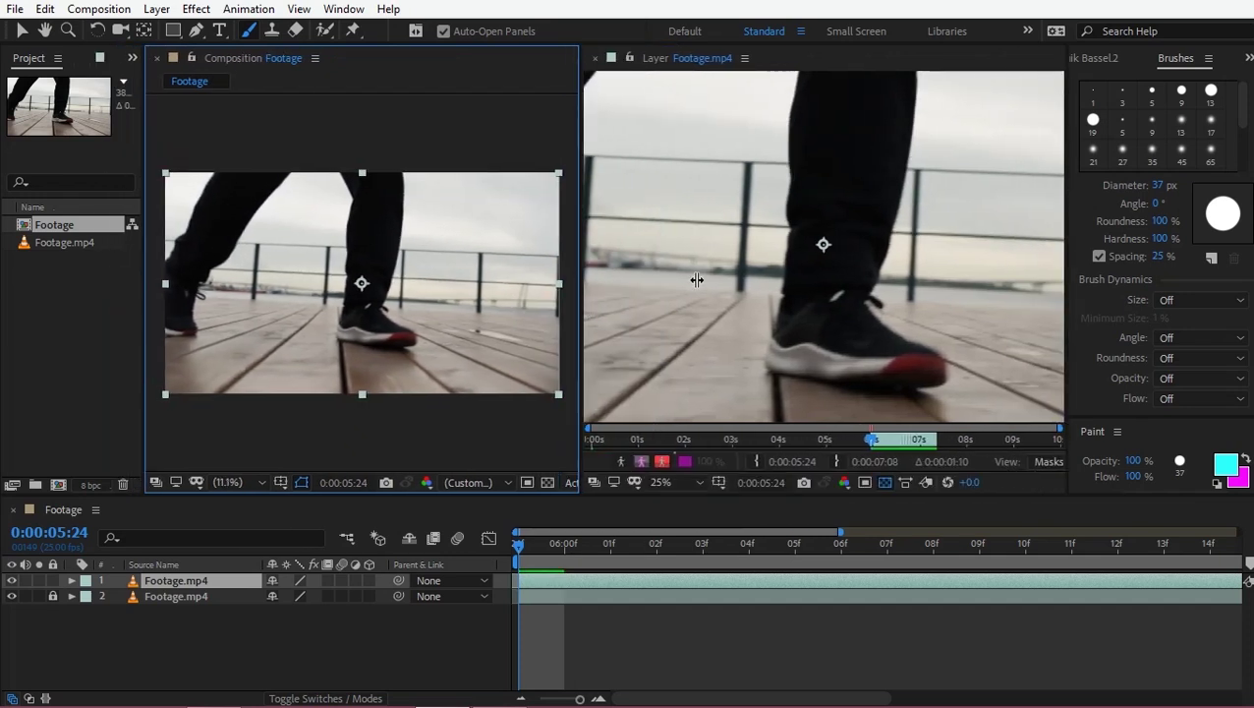
Step: Set the brush diameter to 41 px and the paint duration to Single Frame
click(1163, 185)
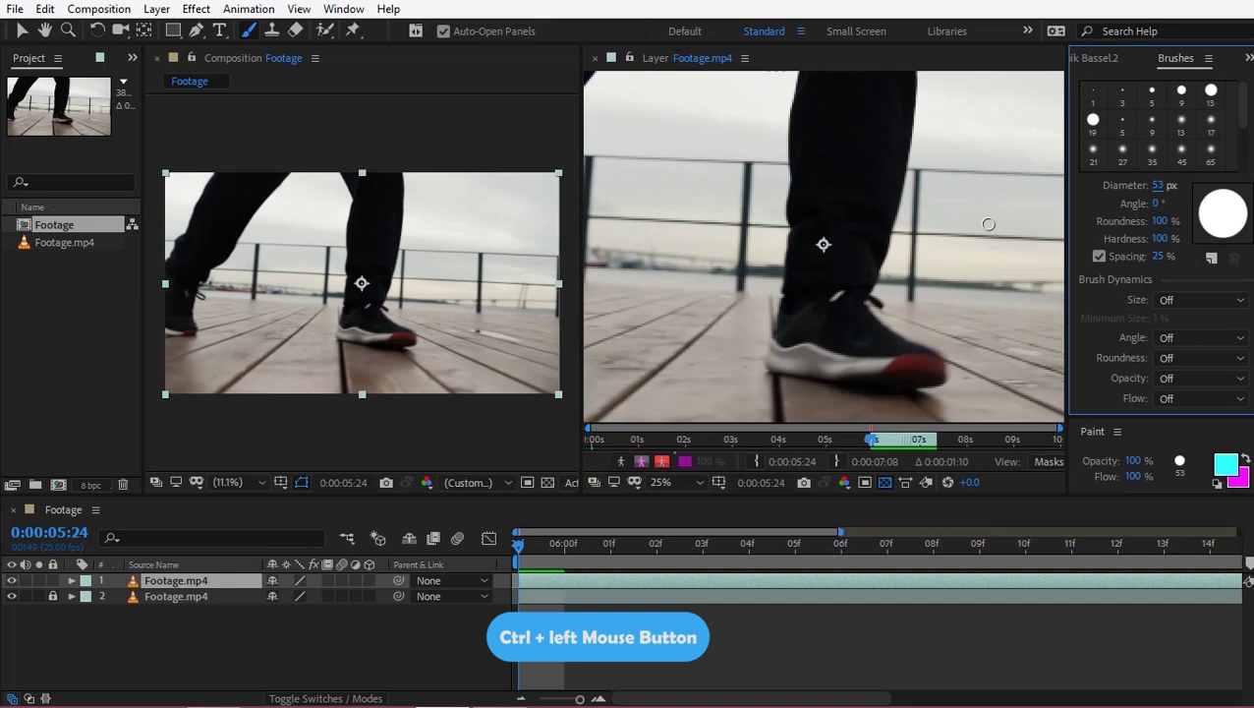
mouse_move(801, 206)
mouse_down()
mouse_move(850, 206)
mouse_move(791, 206)
mouse_move(821, 207)
mouse_up()
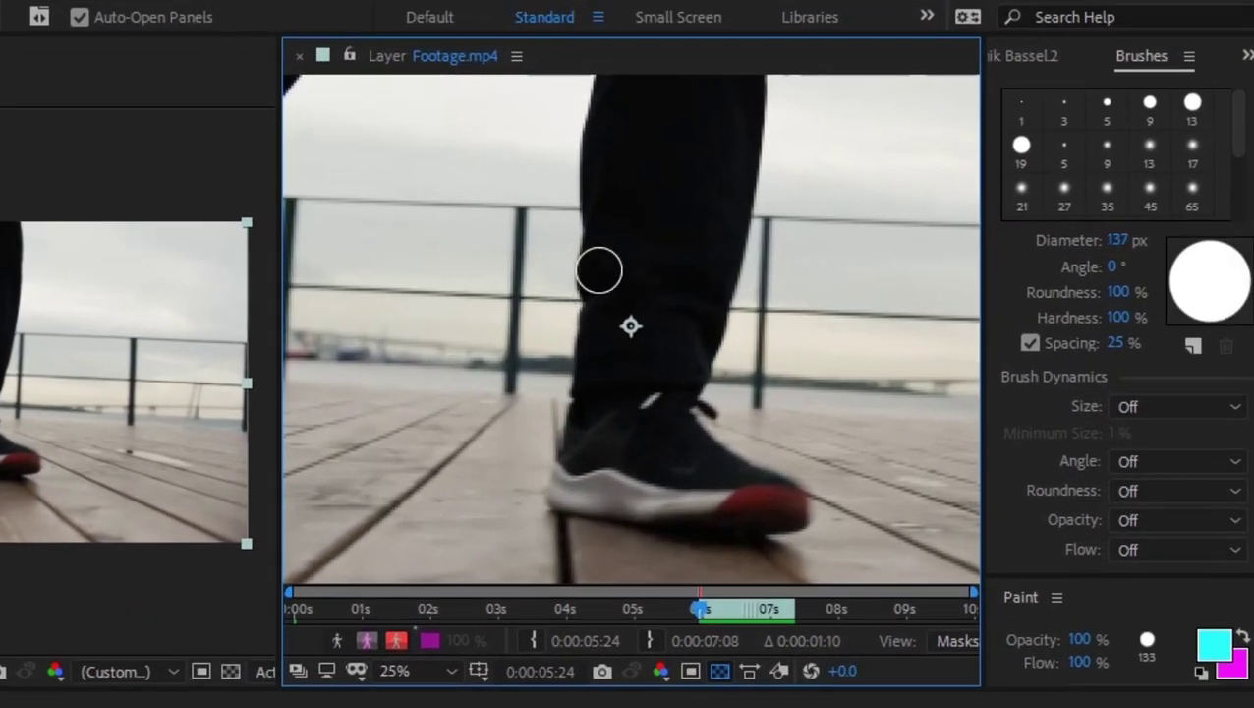
click(1129, 578)
drag(1141, 576, 1138, 462)
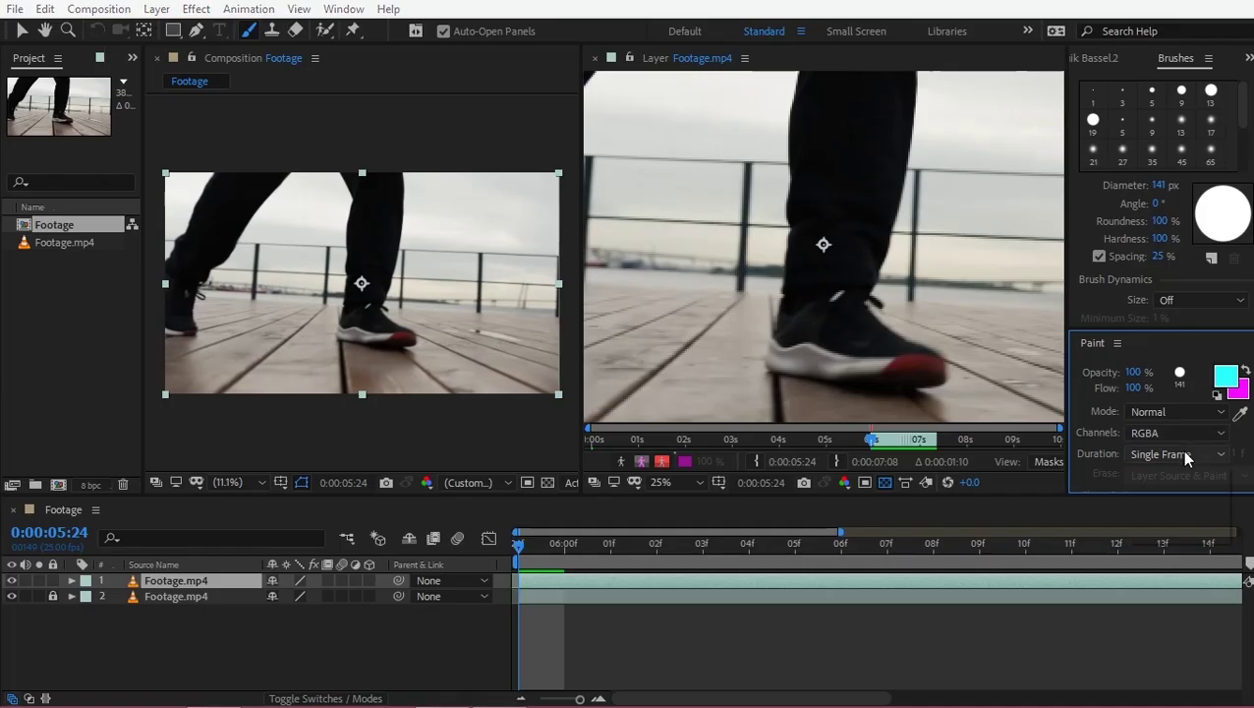
click(1184, 457)
click(1181, 512)
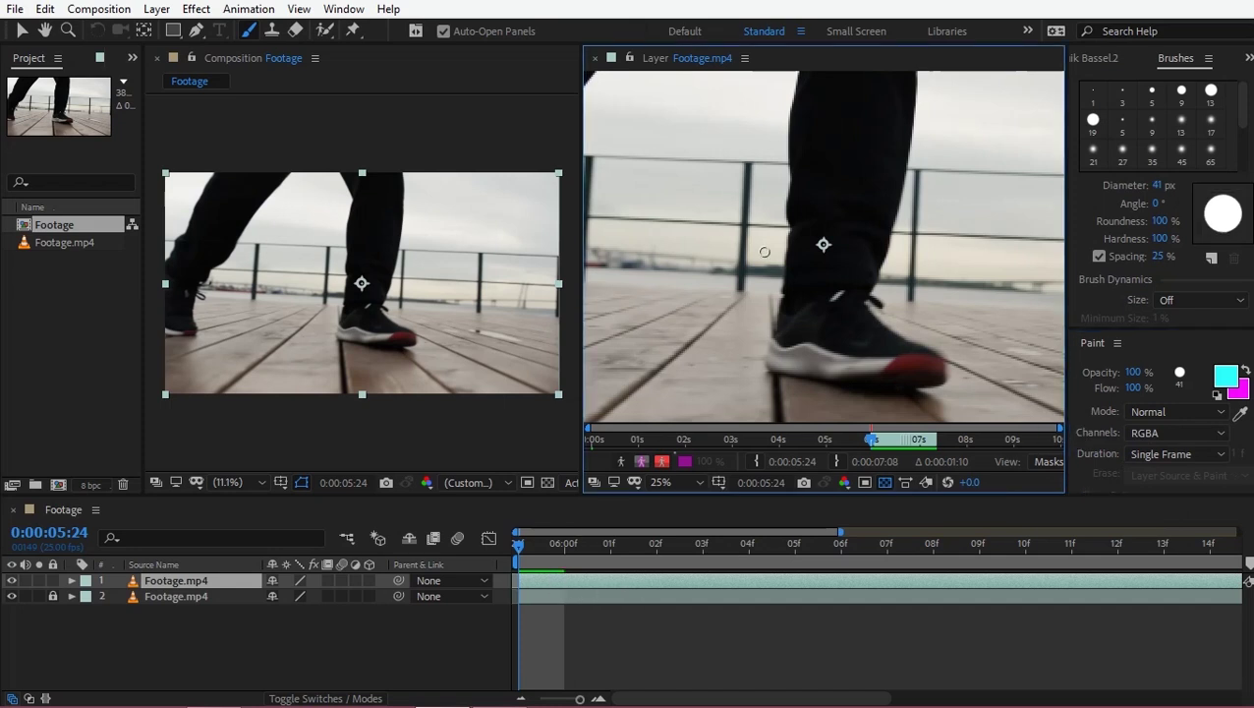
Step: Paint a cyan outline around the front leg and its shoe on the frame at 0:00:05:24
drag(702, 211, 921, 197)
mouse_move(1044, 85)
mouse_down()
mouse_move(887, 135)
mouse_move(790, 147)
mouse_up()
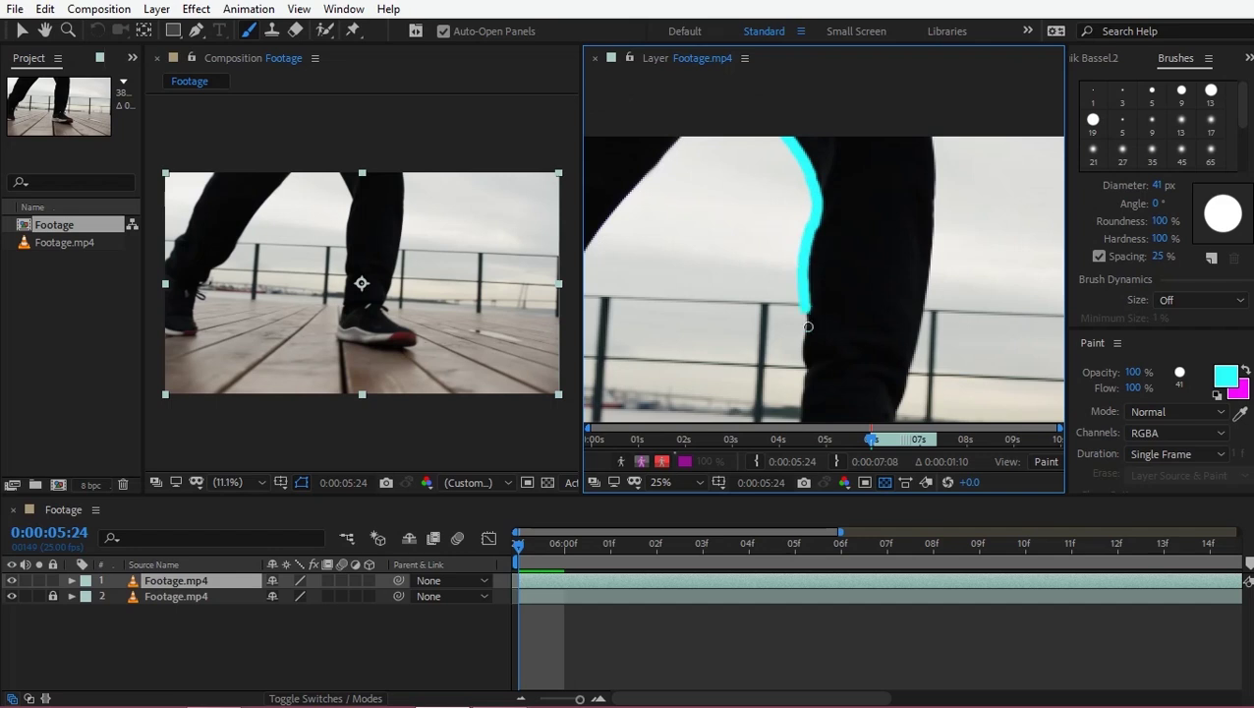
drag(808, 326, 808, 371)
key(space)
drag(808, 372, 845, 181)
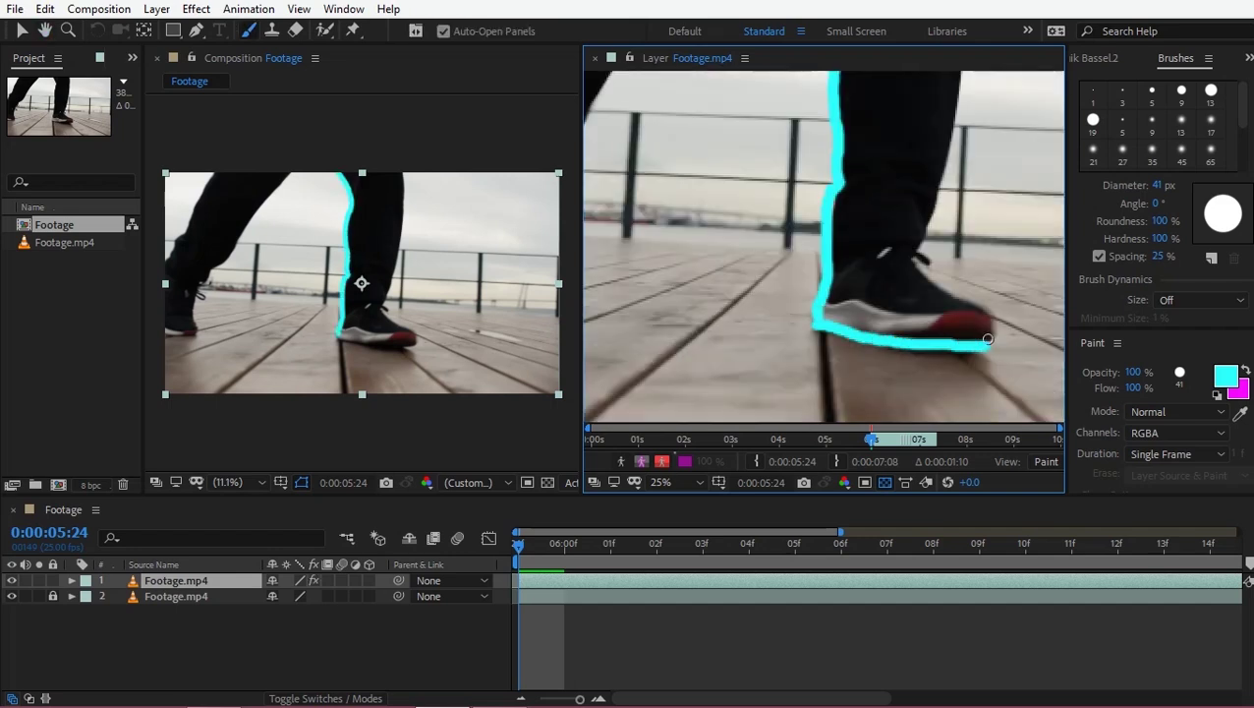
drag(924, 207, 890, 369)
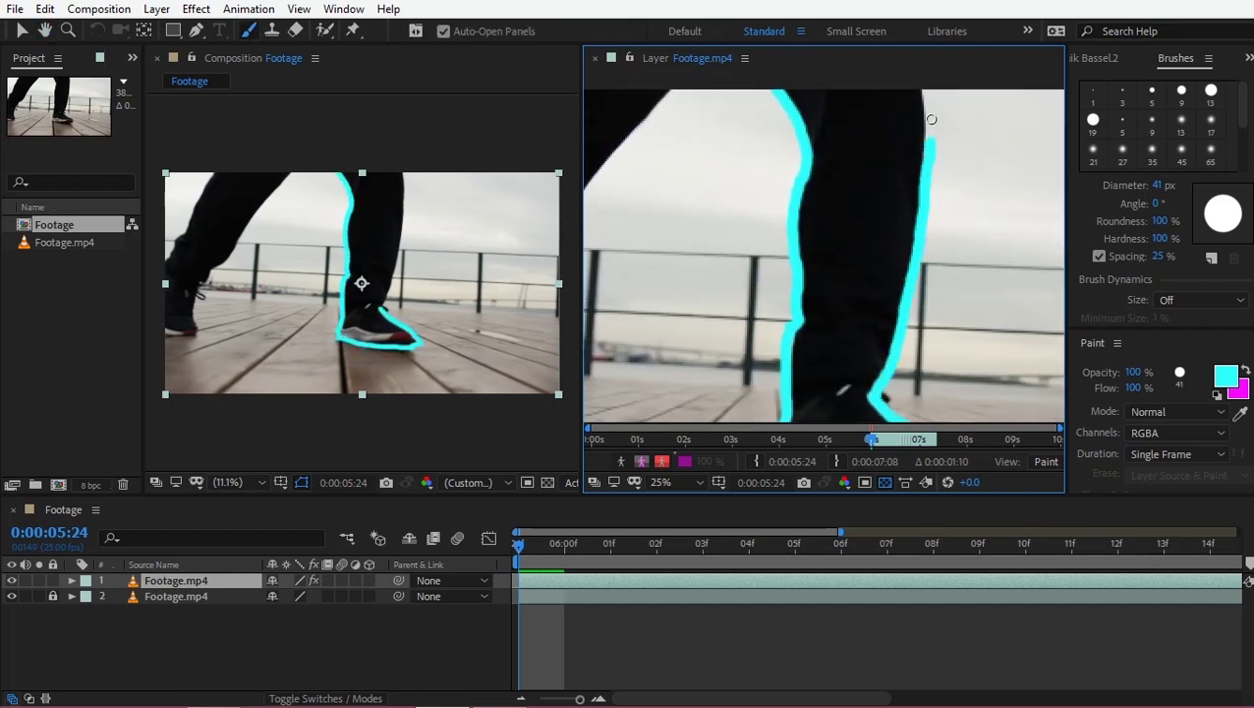
drag(931, 142, 926, 89)
Step: Paint a cyan outline around the rear leg and its shoe on the same frame
drag(758, 270, 949, 147)
drag(658, 240, 748, 231)
drag(744, 243, 754, 312)
drag(742, 201, 722, 309)
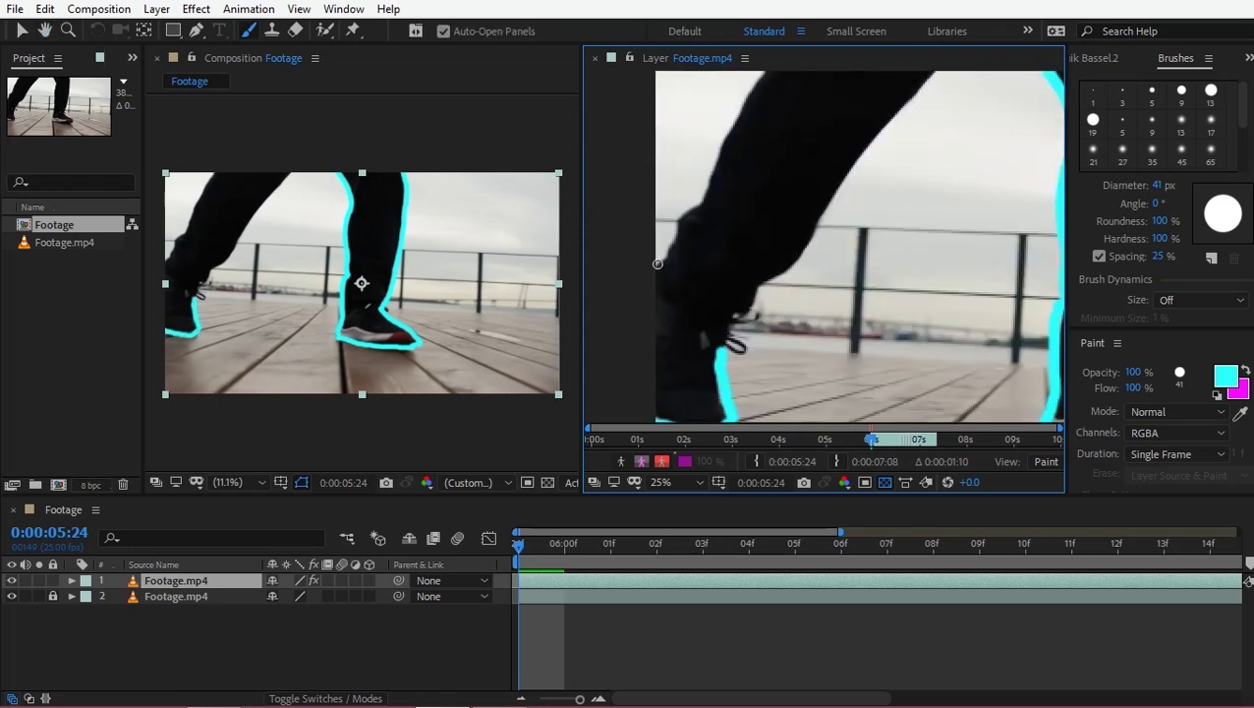
drag(728, 191, 692, 259)
key(ctrl+z)
drag(758, 129, 721, 227)
drag(674, 274, 738, 164)
drag(770, 308, 748, 247)
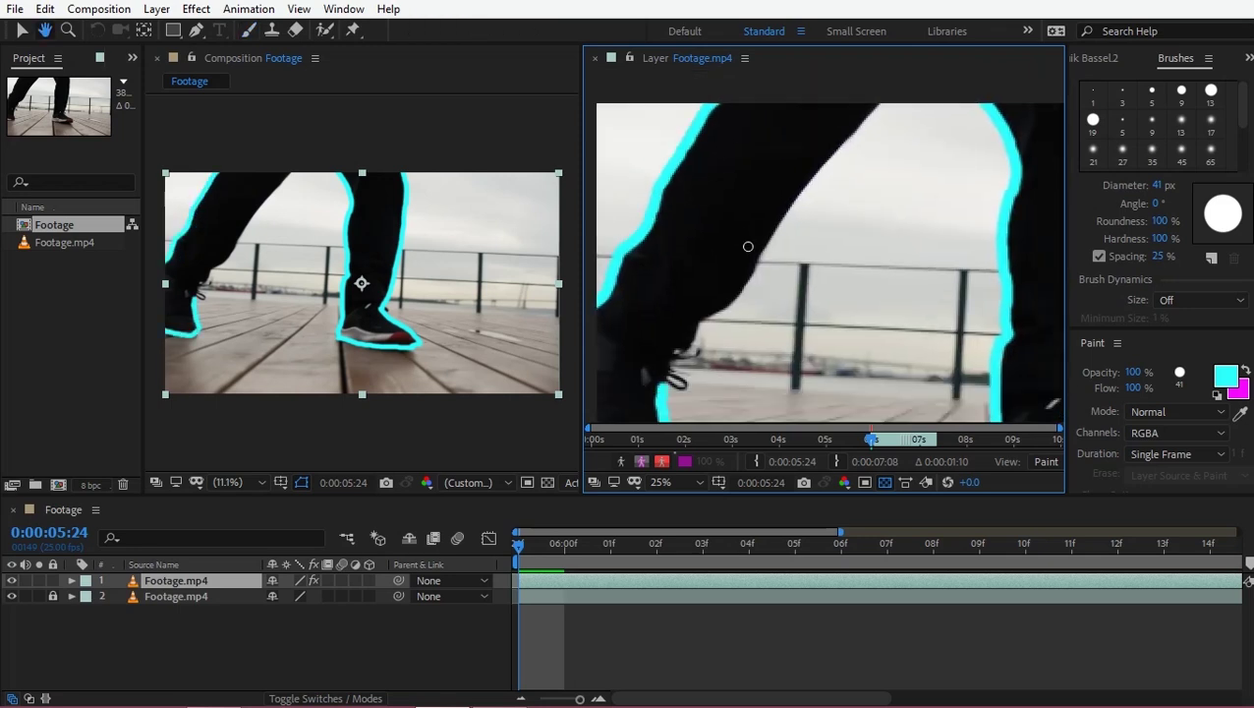
Step: Set the brush diameter to 22 px and paint short accent strokes inside the rear leg and around the front ankle
drag(1157, 185, 1153, 187)
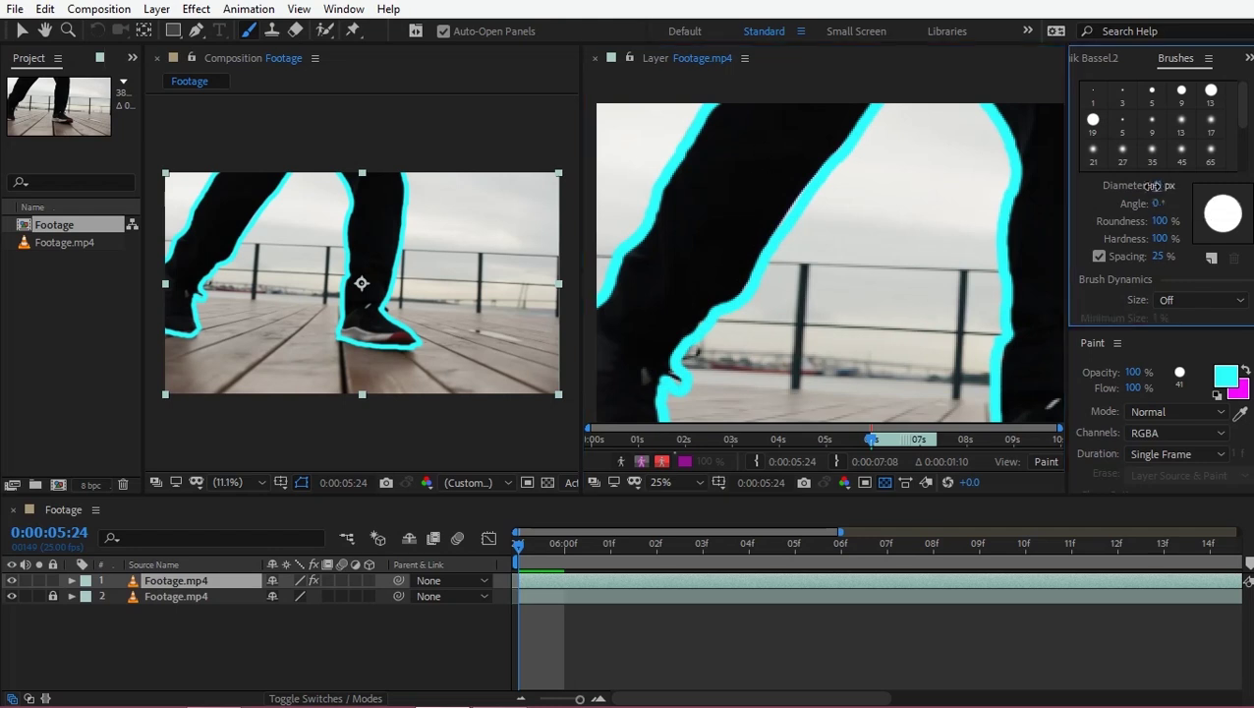
scroll(622, 336, down, 2)
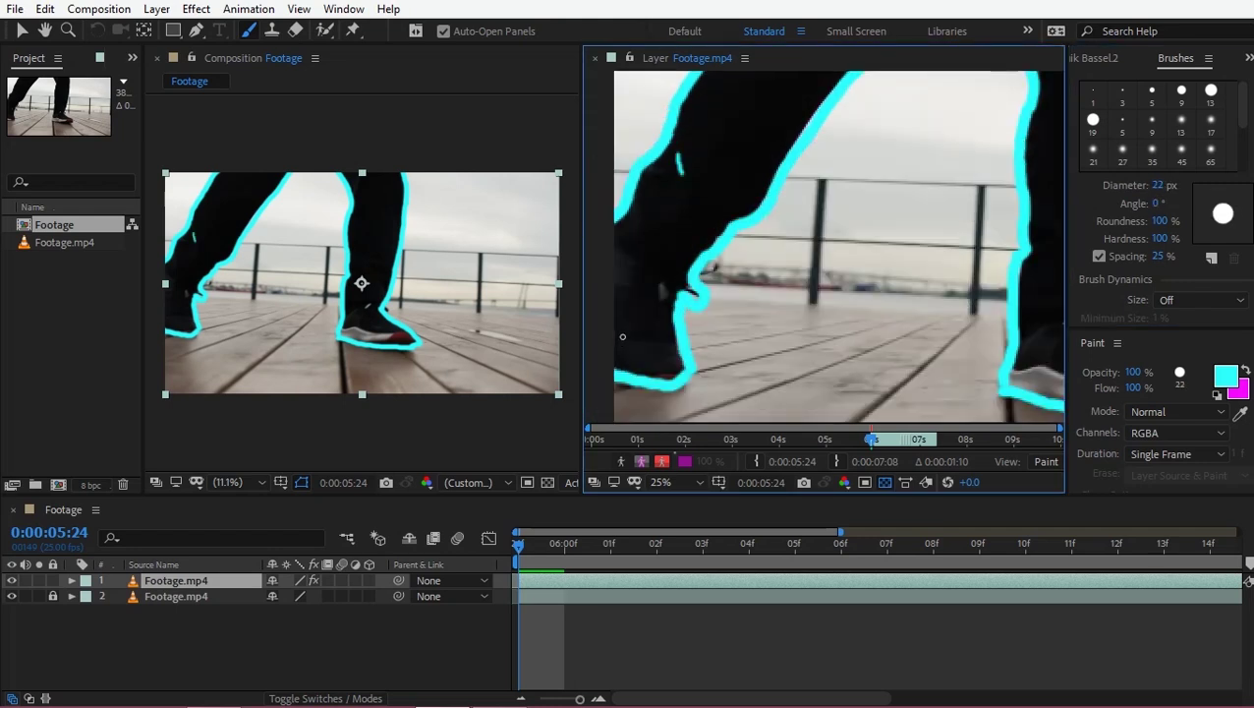
mouse_move(719, 213)
mouse_down()
mouse_move(697, 241)
mouse_move(717, 227)
mouse_up()
drag(740, 115, 676, 208)
drag(821, 366, 716, 220)
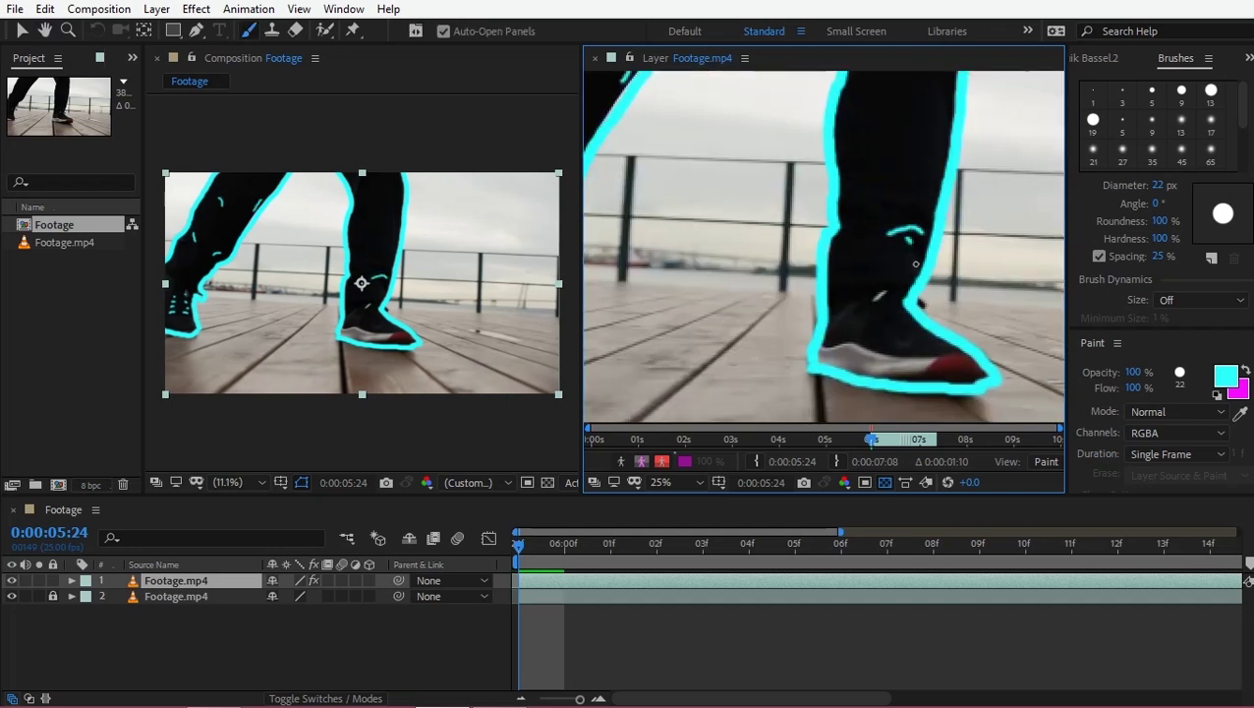
drag(908, 328, 907, 298)
drag(832, 331, 845, 332)
click(1225, 377)
click(1057, 205)
click(1209, 190)
drag(823, 337, 924, 332)
key(ctrl+z)
click(1226, 376)
click(1056, 302)
click(1209, 190)
Step: Paint more short cyan accent strokes on the front leg's lower and upper parts
drag(889, 224, 856, 349)
drag(877, 190, 865, 190)
drag(898, 179, 900, 185)
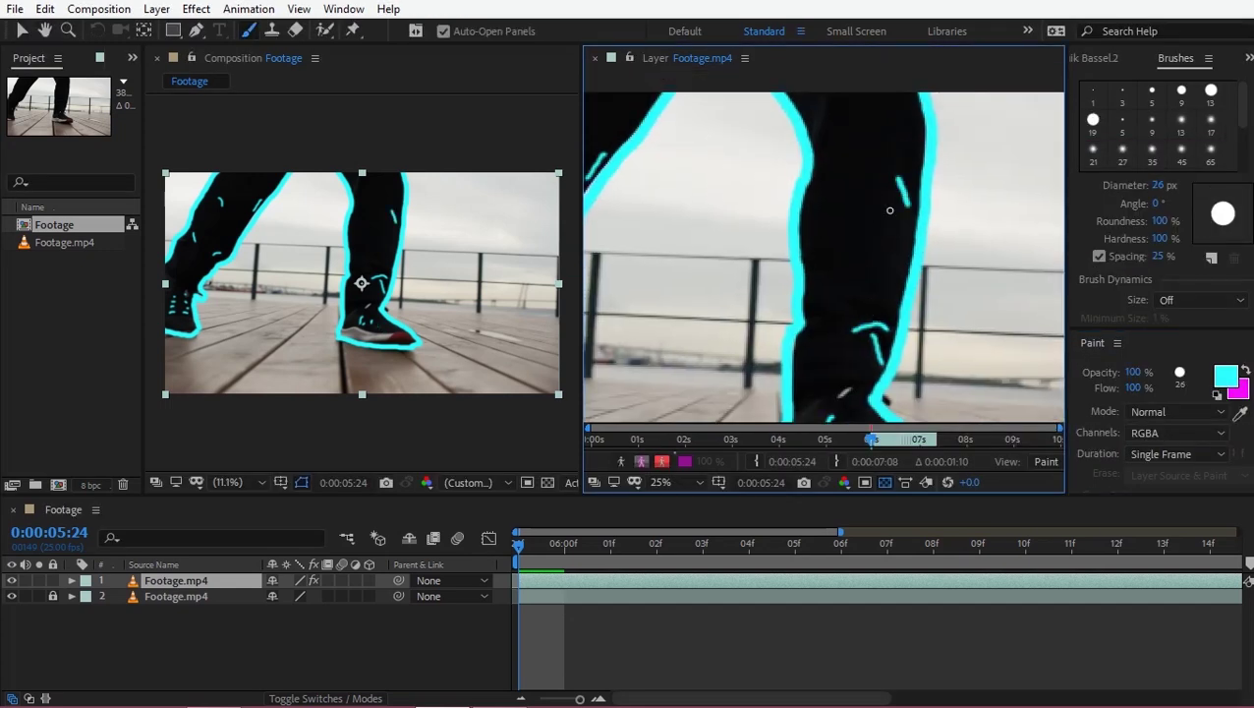
scroll(916, 274, down, 1)
drag(732, 294, 790, 265)
Step: On the next frame, 0:00:06:00, paint a cyan outline around the front leg and shoe with a 41 px brush
key(ctrl+Right)
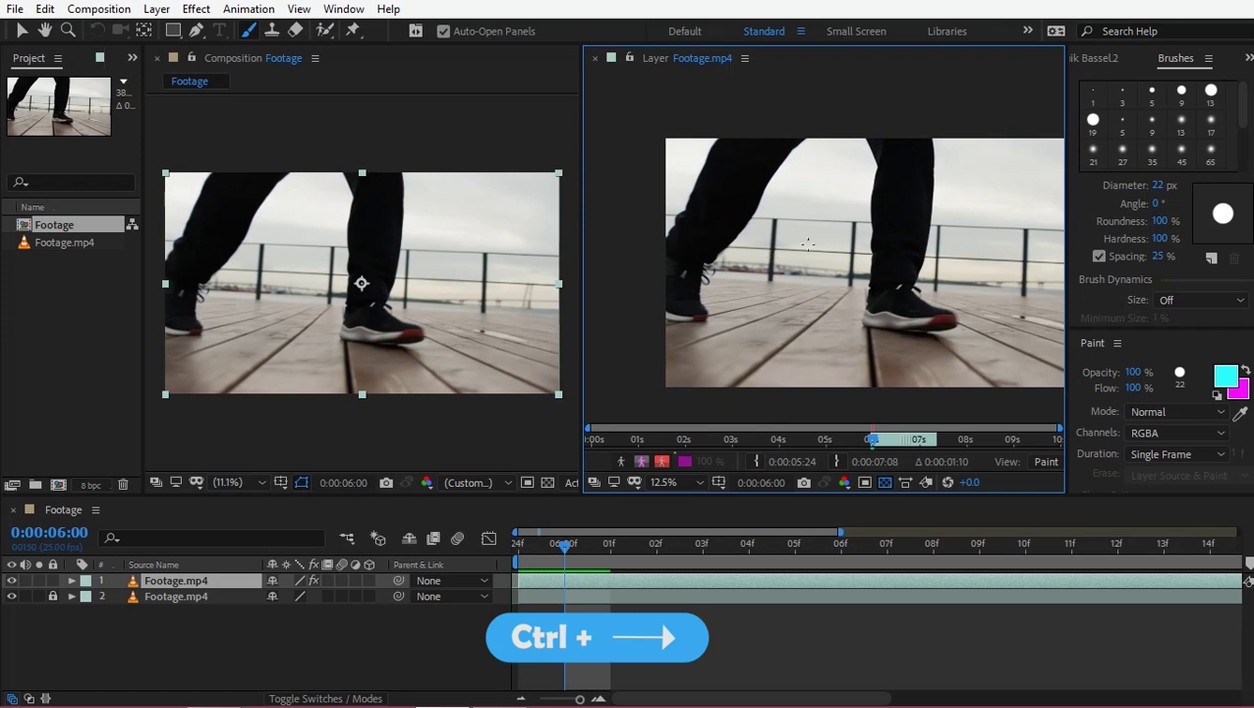
scroll(797, 239, up, 1)
scroll(824, 246, up, 1)
drag(891, 203, 939, 372)
mouse_move(941, 376)
mouse_down()
mouse_move(800, 103)
mouse_move(787, 280)
mouse_up()
mouse_move(794, 282)
mouse_down()
mouse_move(786, 215)
mouse_move(781, 412)
mouse_move(747, 339)
mouse_move(917, 371)
mouse_up()
scroll(786, 216, down, 1)
drag(847, 281, 805, 383)
mouse_move(804, 384)
mouse_down()
mouse_move(839, 269)
mouse_move(835, 71)
mouse_up()
Step: Paint a cyan outline around the rear leg and shoe on the frame at 0:00:06:00
mouse_move(676, 295)
mouse_down()
mouse_move(913, 198)
mouse_move(1052, 211)
mouse_up()
mouse_move(689, 209)
mouse_down()
mouse_move(704, 160)
mouse_move(708, 223)
mouse_up()
mouse_move(707, 223)
mouse_down()
mouse_move(737, 164)
mouse_move(945, 97)
mouse_up()
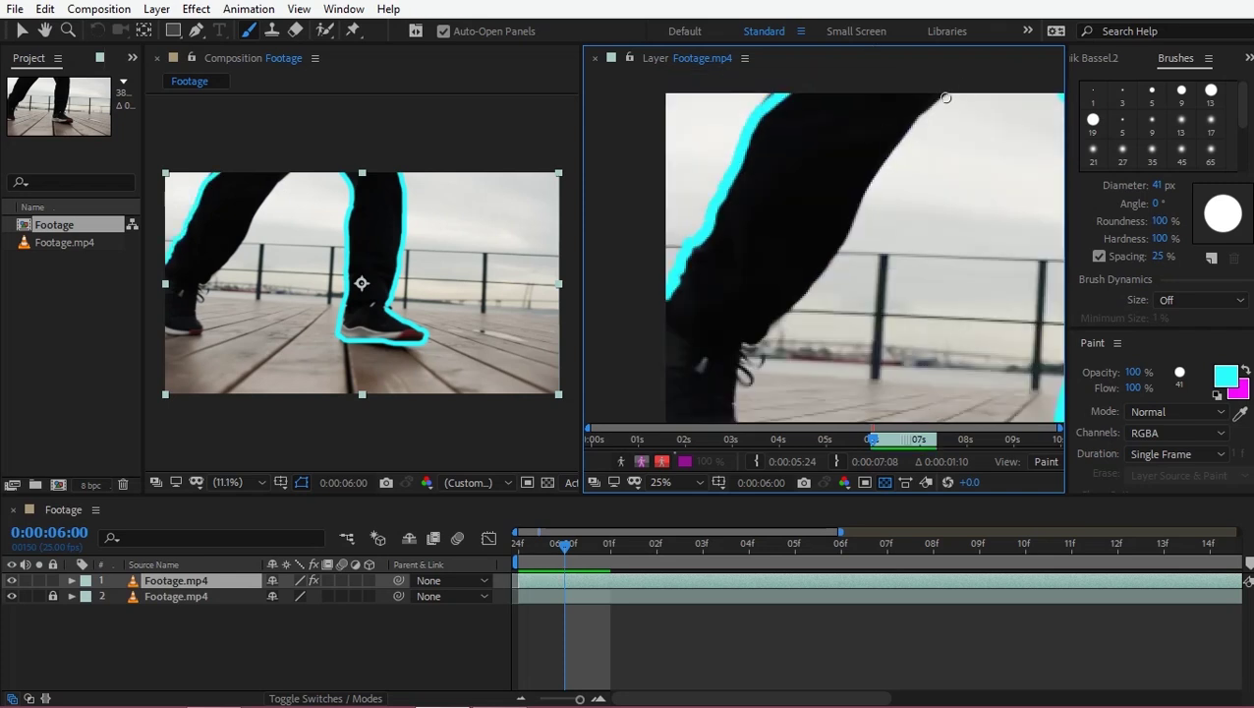
drag(801, 311, 762, 344)
drag(761, 344, 758, 240)
drag(758, 240, 744, 347)
drag(659, 346, 738, 357)
Step: Paint short accent strokes inside both legs and shoes with a 17 px brush, and advance to the frame at 0:00:06:01
drag(685, 301, 693, 297)
drag(803, 272, 585, 271)
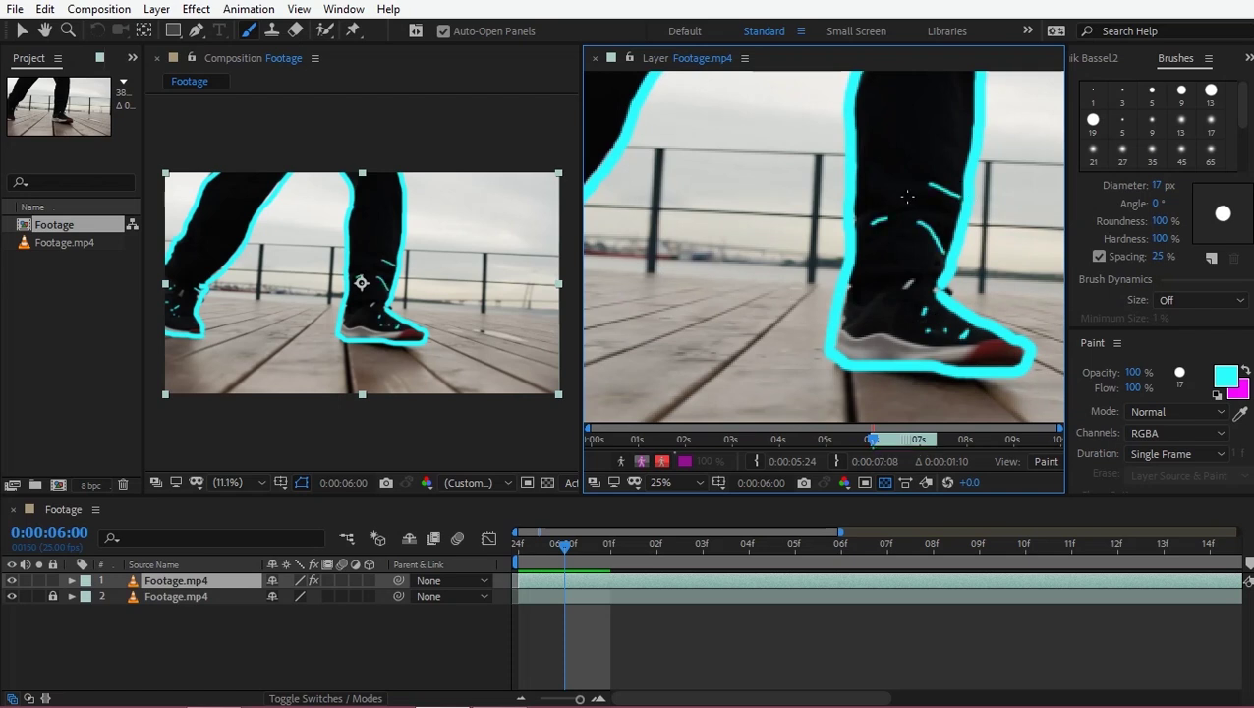
scroll(678, 234, left, 4)
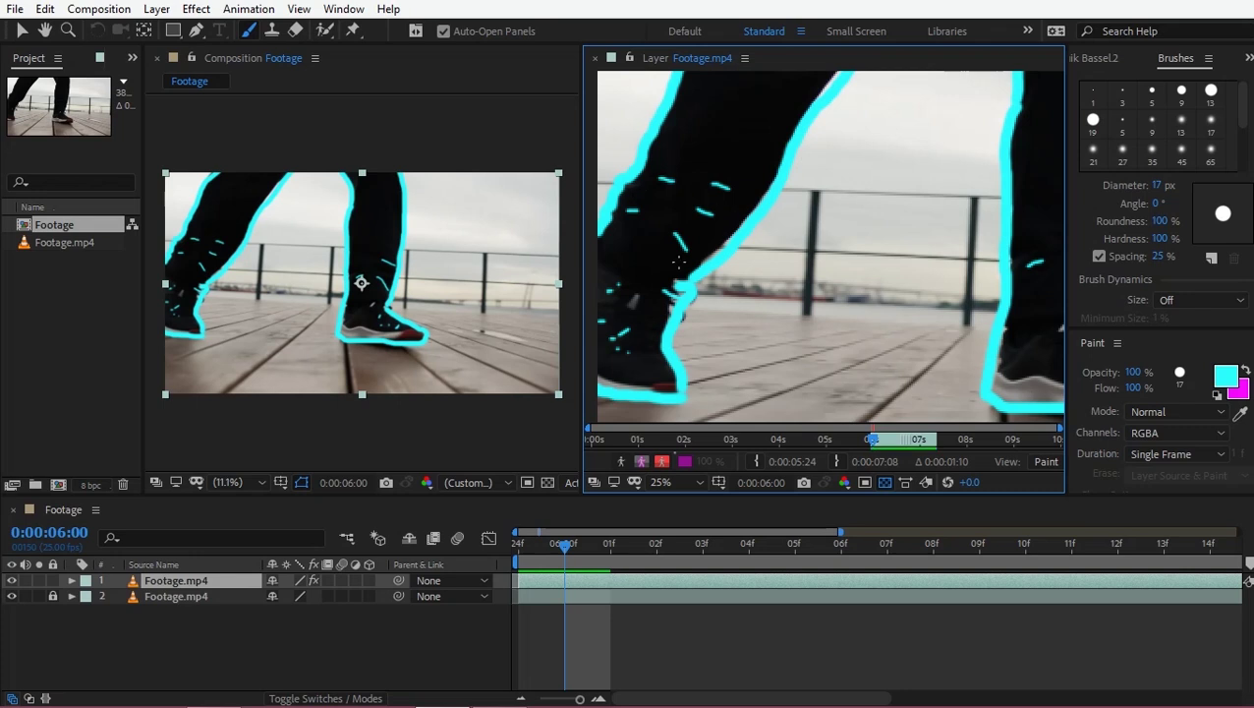
key(ctrl+Right)
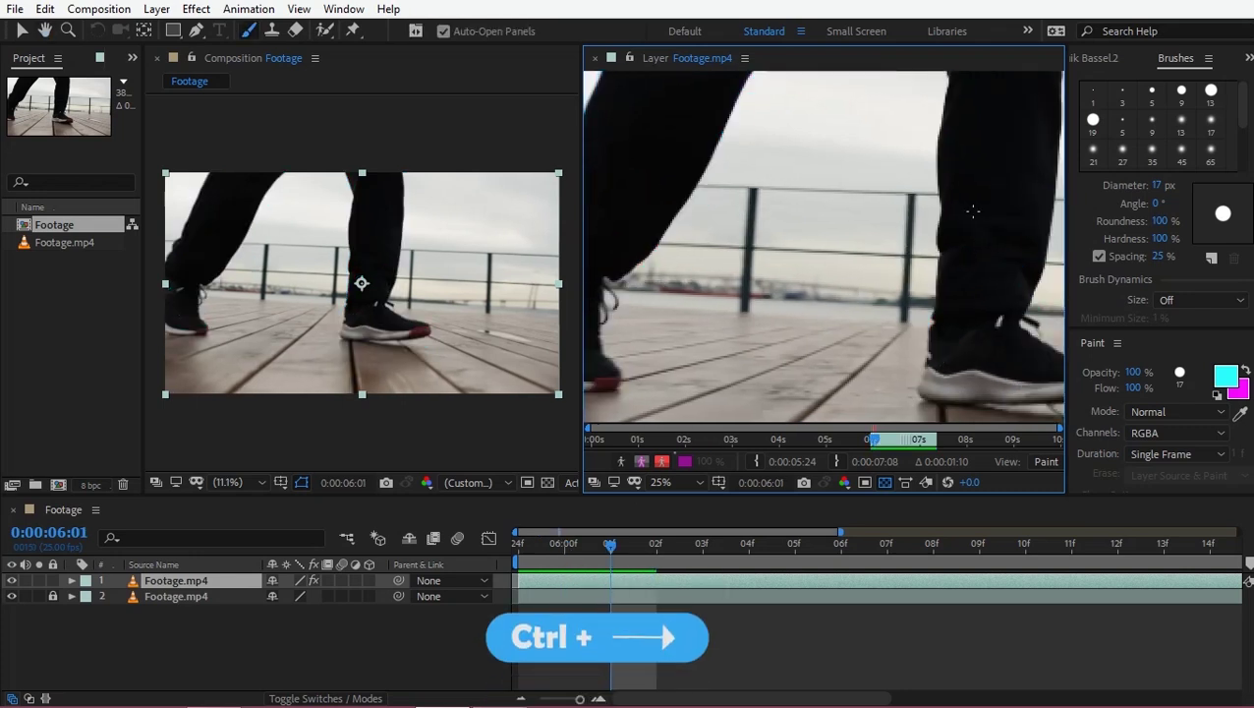
Step: Paint a cyan outline around the front leg and shoe on the frame at 0:00:06:01
drag(937, 152, 938, 154)
drag(939, 154, 906, 303)
mouse_move(906, 303)
mouse_down()
mouse_move(889, 158)
mouse_move(876, 363)
mouse_up()
mouse_move(875, 364)
mouse_down()
mouse_move(807, 328)
mouse_move(924, 274)
mouse_move(933, 163)
mouse_up()
drag(933, 163, 893, 356)
drag(903, 149, 892, 354)
Step: Paint a cyan outline around the rear leg and shoe at 0:00:06:01, redoing one misplaced stroke
drag(832, 238, 1071, 206)
drag(890, 119, 783, 258)
key(ctrl+z)
drag(804, 254, 893, 123)
drag(805, 257, 837, 113)
drag(834, 111, 726, 235)
Step: Paint short accent strokes inside the rear shoe at 0:00:06:01 with a 17 px brush
drag(722, 349, 744, 329)
mouse_move(653, 177)
mouse_down()
mouse_move(632, 275)
mouse_move(573, 240)
mouse_move(644, 175)
mouse_up()
mouse_move(644, 175)
mouse_down()
mouse_move(630, 251)
mouse_move(686, 153)
mouse_up()
drag(591, 398, 641, 211)
drag(653, 300, 641, 300)
drag(684, 264, 691, 263)
drag(630, 262, 643, 257)
Step: Paint short cyan accent strokes inside the front shoe and on both legs at 0:00:06:01
drag(1026, 317, 892, 281)
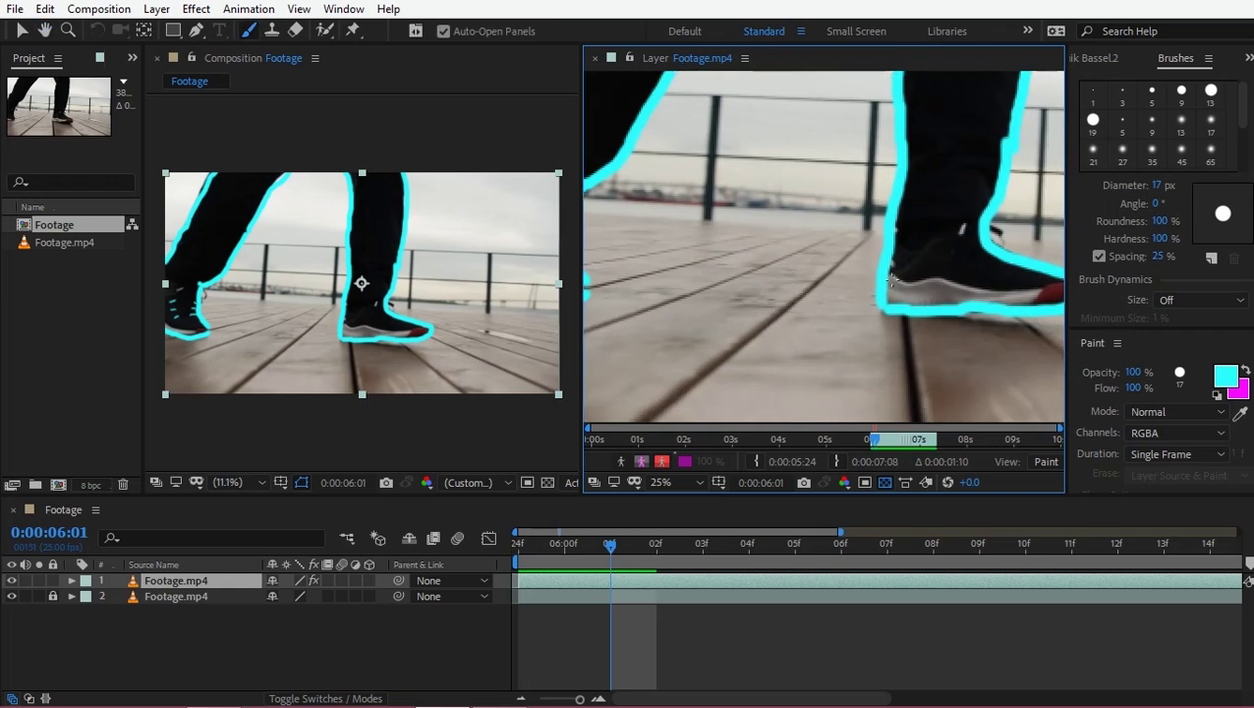
scroll(867, 363, up, 4)
scroll(867, 364, right, 2)
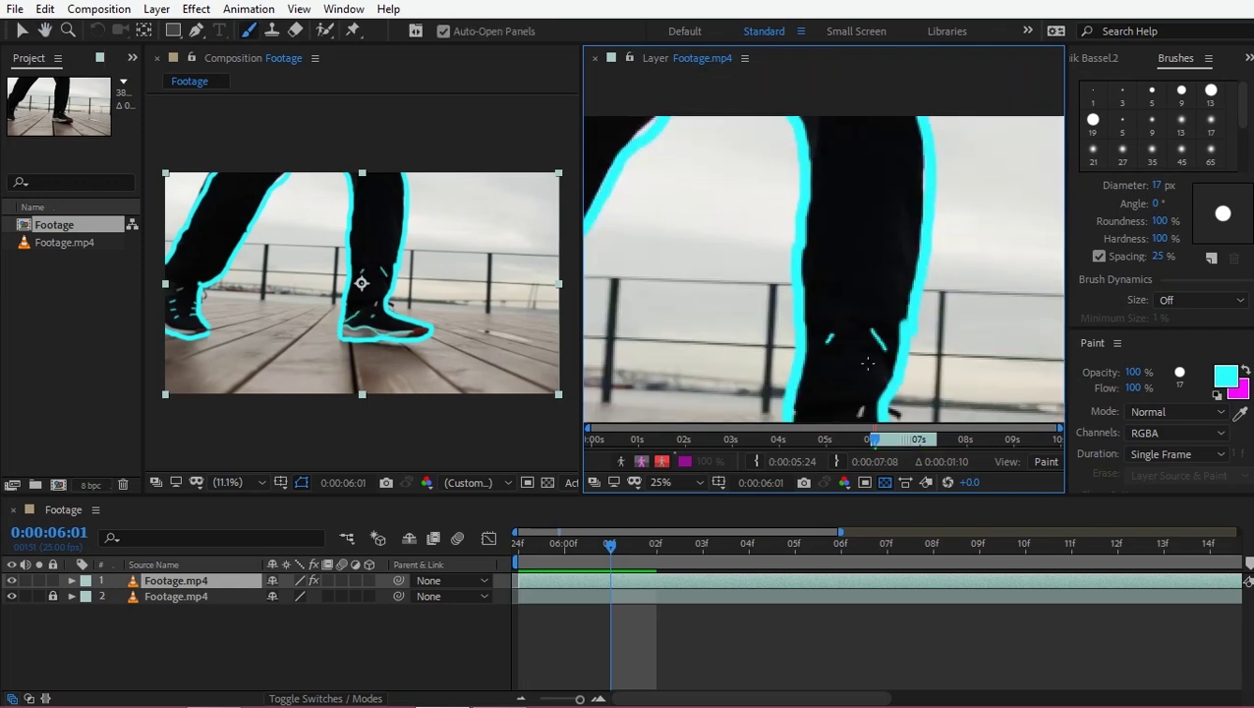
drag(622, 234, 778, 247)
drag(700, 193, 700, 226)
Step: On the next frame, 0:00:06:02, paint a cyan outline around the front leg and shoe with a 45 px brush
key(Page_Down)
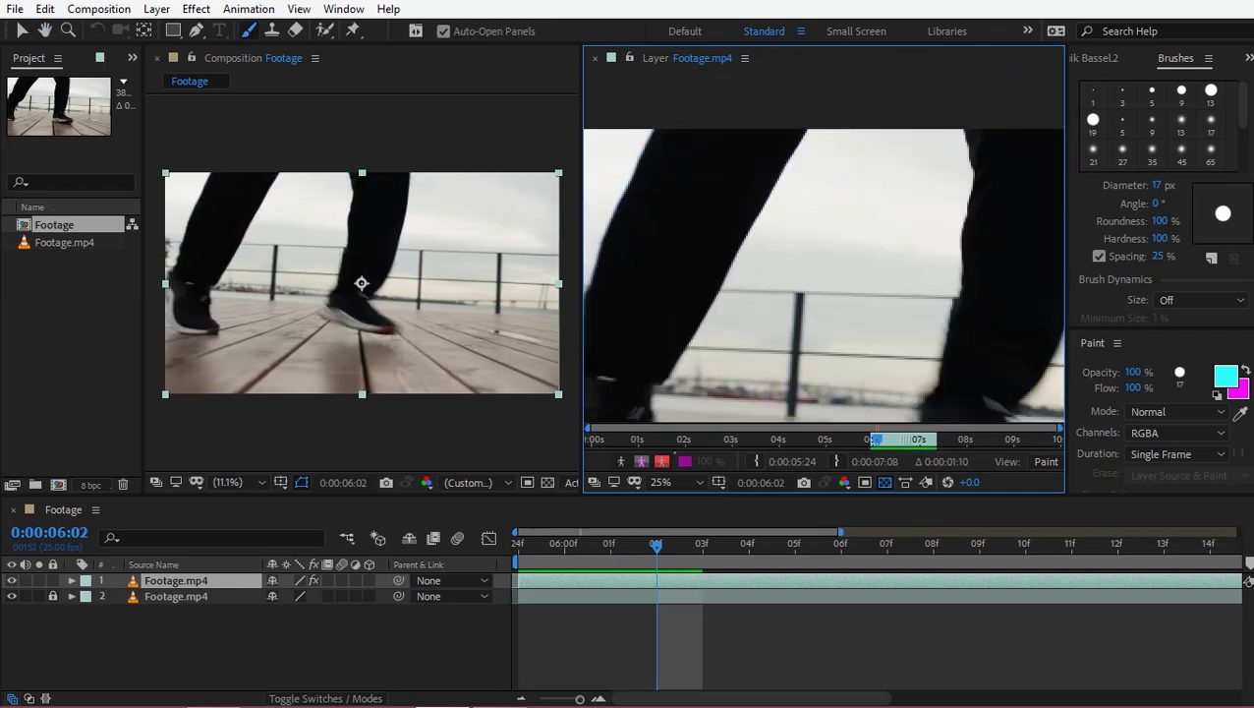
drag(939, 138, 934, 229)
scroll(933, 245, down, 4)
scroll(933, 245, right, 1)
drag(883, 74, 819, 255)
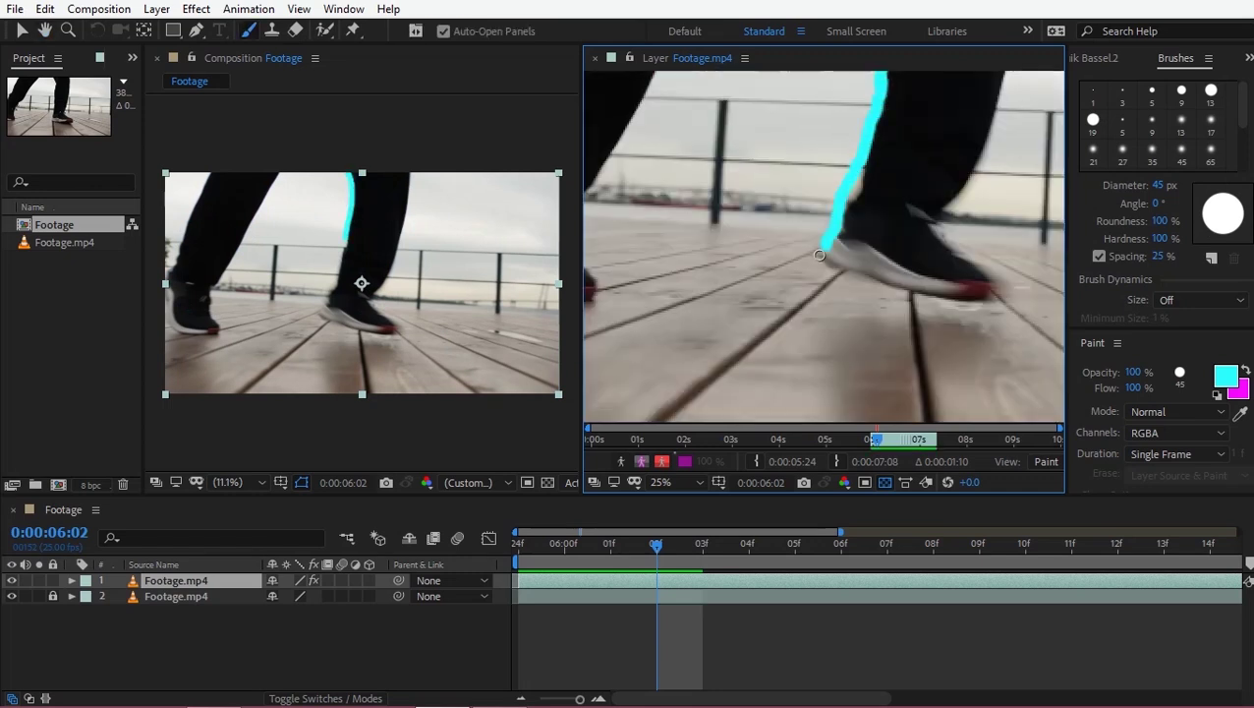
drag(983, 283, 984, 307)
drag(984, 308, 897, 367)
drag(851, 280, 890, 206)
drag(891, 207, 812, 319)
mouse_move(814, 319)
mouse_down()
mouse_move(851, 260)
mouse_move(865, 130)
mouse_up()
Step: Paint a cyan outline around the rear leg and shoe on the frame at 0:00:06:02
drag(661, 158, 877, 100)
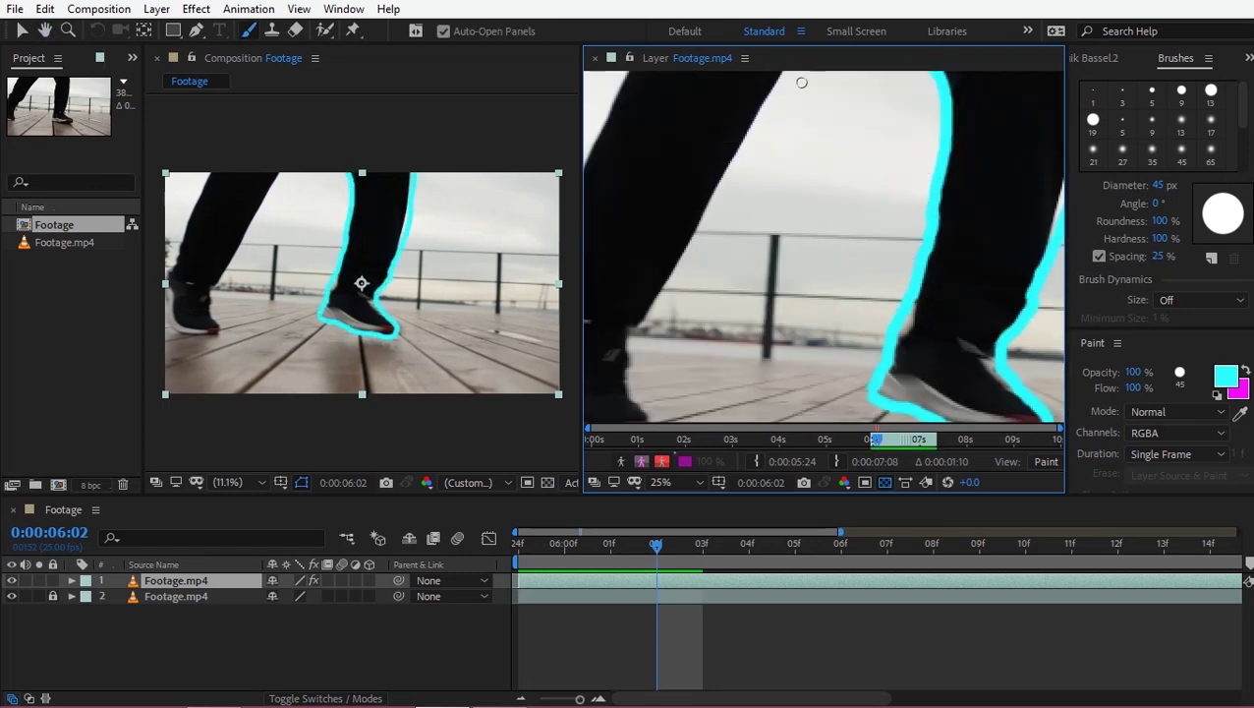
mouse_move(787, 75)
mouse_down()
mouse_move(642, 364)
mouse_move(755, 219)
mouse_up()
drag(742, 210, 766, 285)
drag(653, 295, 732, 79)
Step: Paint short cyan accent strokes inside both legs and shoes on the frame at 0:00:06:02
drag(734, 327, 700, 345)
click(702, 361)
drag(747, 230, 760, 257)
drag(780, 181, 786, 191)
drag(885, 245, 696, 214)
mouse_move(820, 317)
mouse_down()
mouse_move(932, 365)
mouse_move(937, 340)
mouse_up()
drag(887, 328, 899, 334)
drag(949, 160, 957, 166)
Step: On the frame at 0:00:06:03, outline both legs and shoes in cyan and add short accent strokes
key(Page_Down)
mouse_move(920, 327)
mouse_down()
mouse_move(843, 276)
mouse_move(974, 357)
mouse_up()
drag(884, 236, 713, 325)
mouse_move(662, 361)
mouse_down()
mouse_move(750, 226)
mouse_move(776, 100)
mouse_up()
drag(905, 101, 773, 358)
drag(855, 110, 841, 137)
drag(692, 244, 816, 387)
drag(808, 323, 816, 387)
drag(798, 280, 900, 79)
mouse_move(742, 79)
mouse_down()
mouse_move(680, 261)
mouse_move(734, 303)
mouse_move(692, 295)
mouse_up()
drag(744, 202, 757, 192)
Step: Advance to 0:00:06:04 and paint the cyan leg and shoe outlines with a few accent strokes
key(Page_Down)
mouse_move(686, 325)
mouse_down()
mouse_move(705, 319)
mouse_move(748, 357)
mouse_up()
drag(928, 280, 993, 358)
drag(711, 232, 673, 336)
drag(724, 220, 680, 265)
drag(884, 295, 799, 211)
drag(865, 207, 889, 200)
drag(786, 310, 901, 402)
drag(901, 401, 1032, 83)
drag(909, 83, 786, 278)
drag(694, 246, 885, 254)
drag(759, 266, 849, 405)
drag(849, 405, 892, 205)
Step: On the frame at 0:00:06:05, paint cyan outlines around both legs and both lifted shoes
key(Page_Down)
drag(747, 114, 678, 293)
mouse_move(674, 212)
mouse_down()
mouse_move(720, 383)
mouse_move(774, 258)
mouse_up()
drag(774, 258, 863, 83)
drag(865, 207, 752, 255)
mouse_move(900, 99)
mouse_down()
mouse_move(816, 177)
mouse_move(757, 267)
mouse_up()
drag(1022, 89, 843, 307)
drag(755, 270, 841, 305)
mouse_move(844, 307)
mouse_down()
mouse_move(844, 189)
mouse_move(910, 153)
mouse_up()
Step: Paint short accent strokes inside the legs and shoes and beneath the shoes at 0:00:06:05 with a 17 px brush
drag(741, 250, 749, 244)
drag(741, 263, 754, 264)
drag(730, 279, 739, 285)
drag(695, 290, 686, 294)
drag(670, 279, 656, 286)
drag(639, 263, 634, 265)
scroll(718, 180, up, 2)
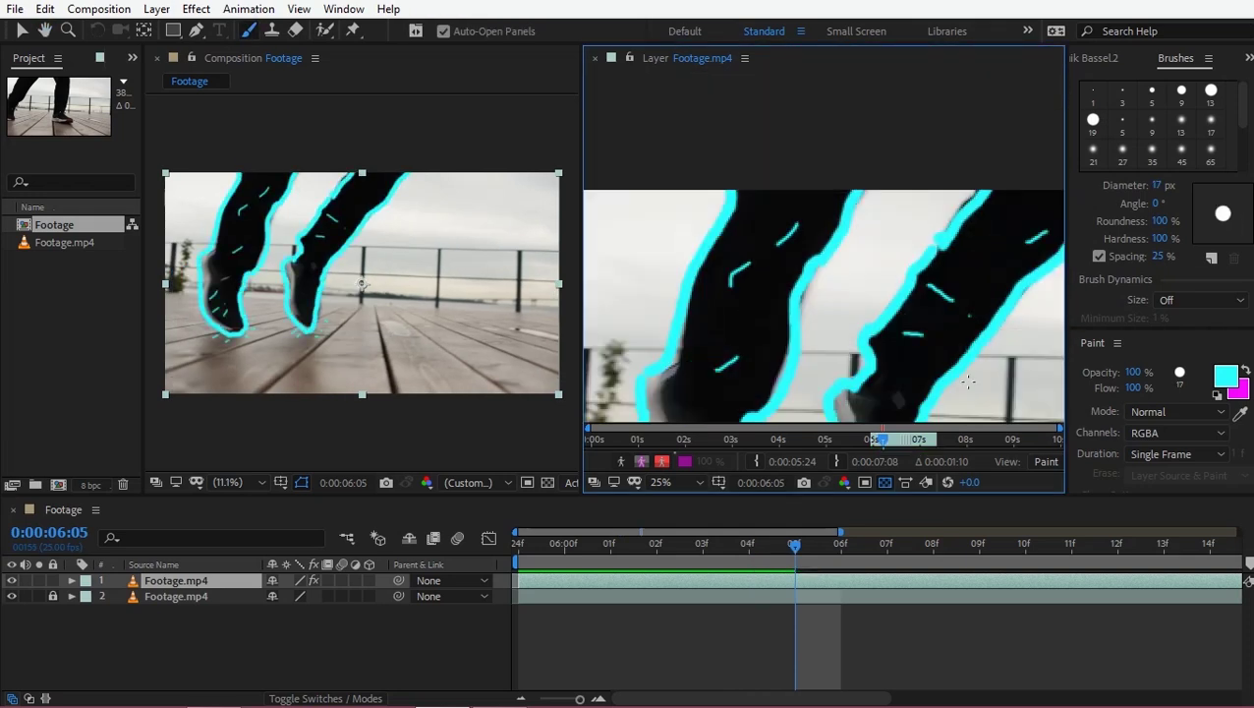
scroll(666, 367, down, 2)
Step: On the frame at 0:00:06:06, paint short 17 px cyan burst strokes beneath both shoes and accent strokes inside the shoes and legs
key(Page_Down)
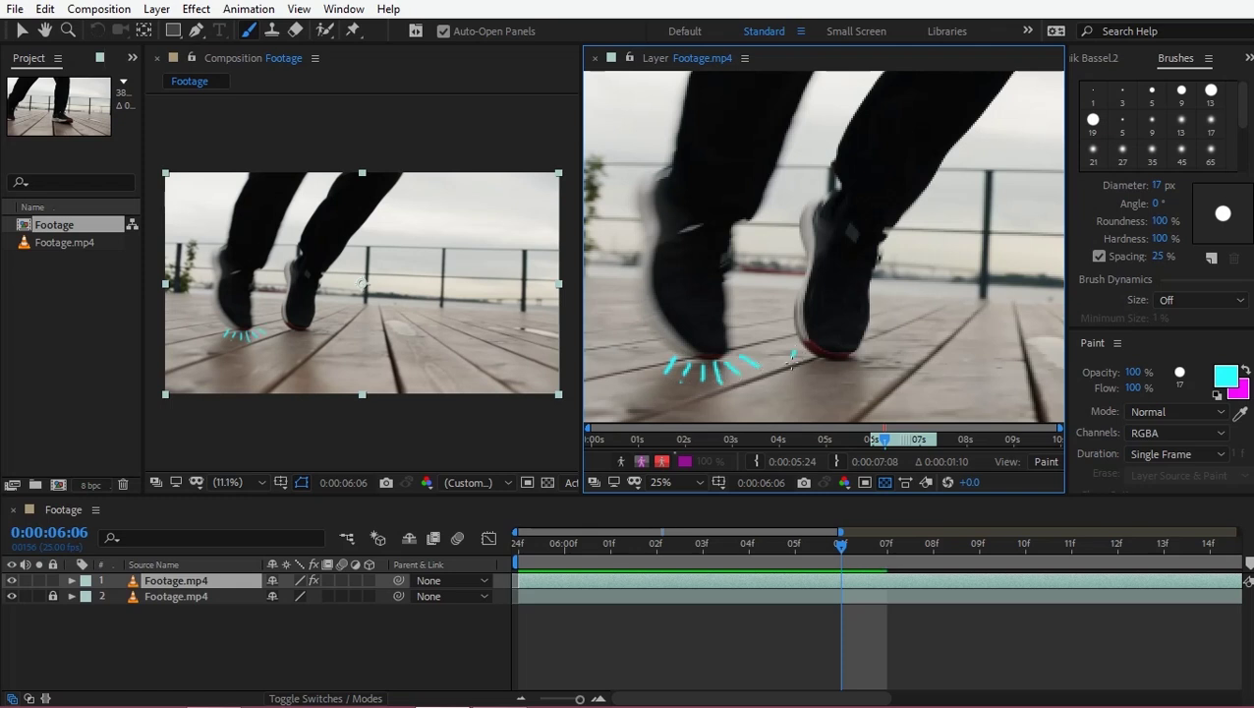
drag(806, 355, 823, 384)
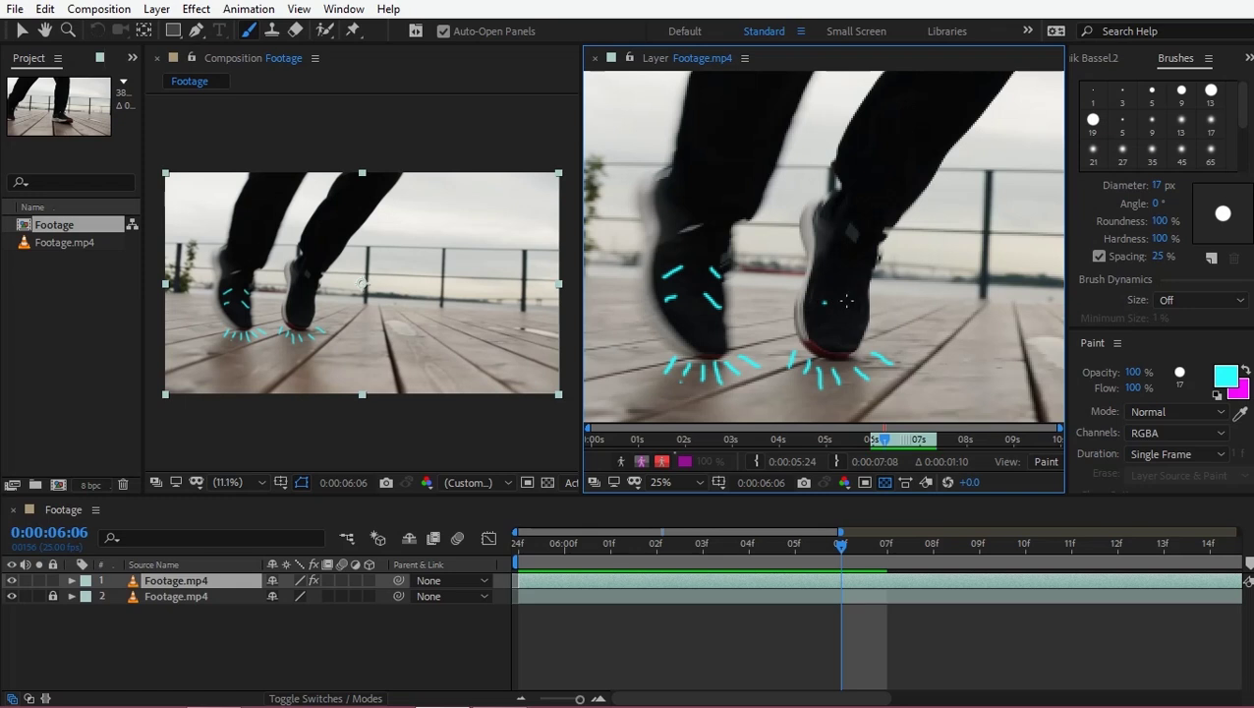
scroll(850, 297, up, 2)
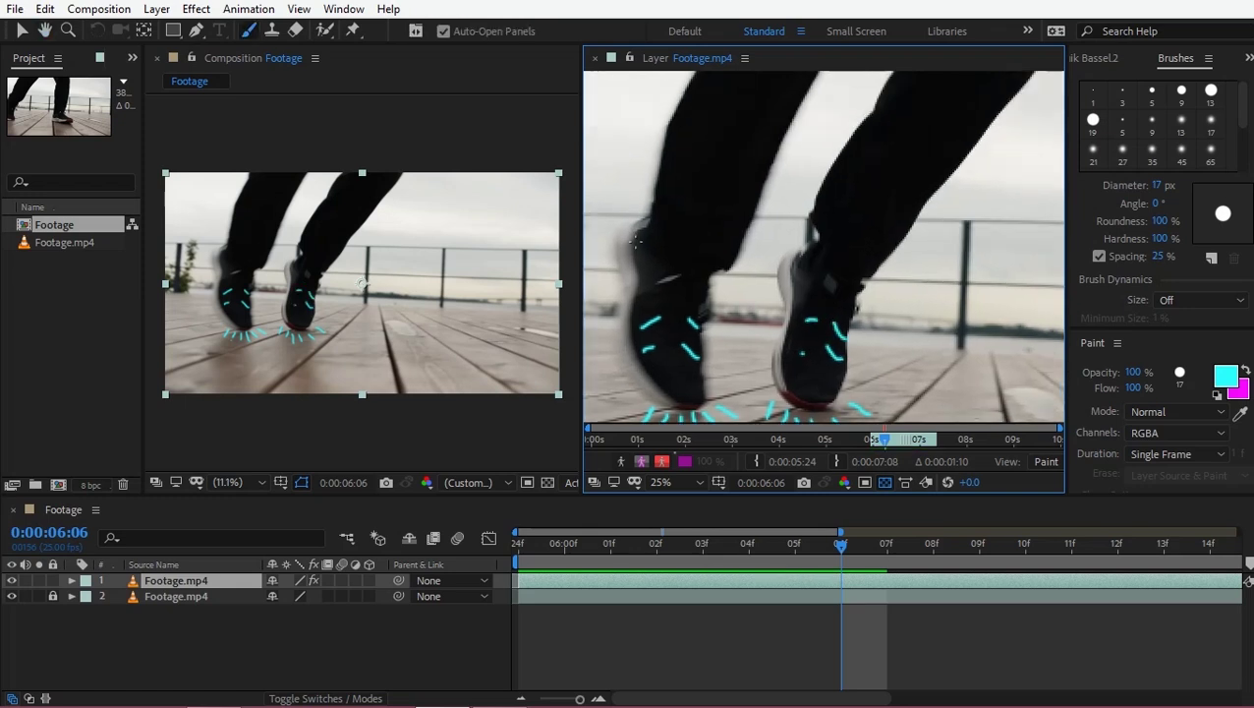
scroll(781, 226, up, 5)
drag(717, 171, 728, 172)
Step: Continue painting cyan outlines around the legs and shoes up to the frame at 0:00:06:14, using a 49 px brush there
drag(694, 219, 635, 342)
mouse_move(635, 342)
mouse_down()
mouse_move(691, 177)
mouse_move(690, 306)
mouse_up()
drag(683, 234, 706, 335)
drag(710, 315, 644, 326)
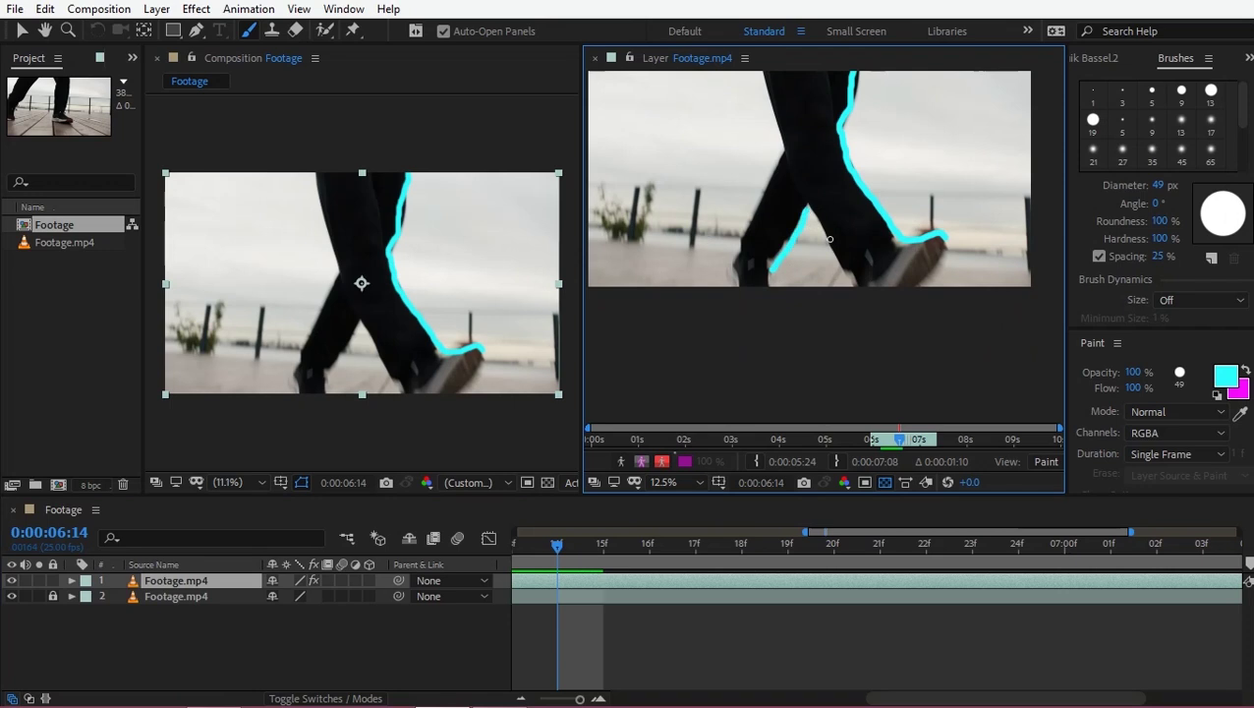
drag(829, 239, 942, 244)
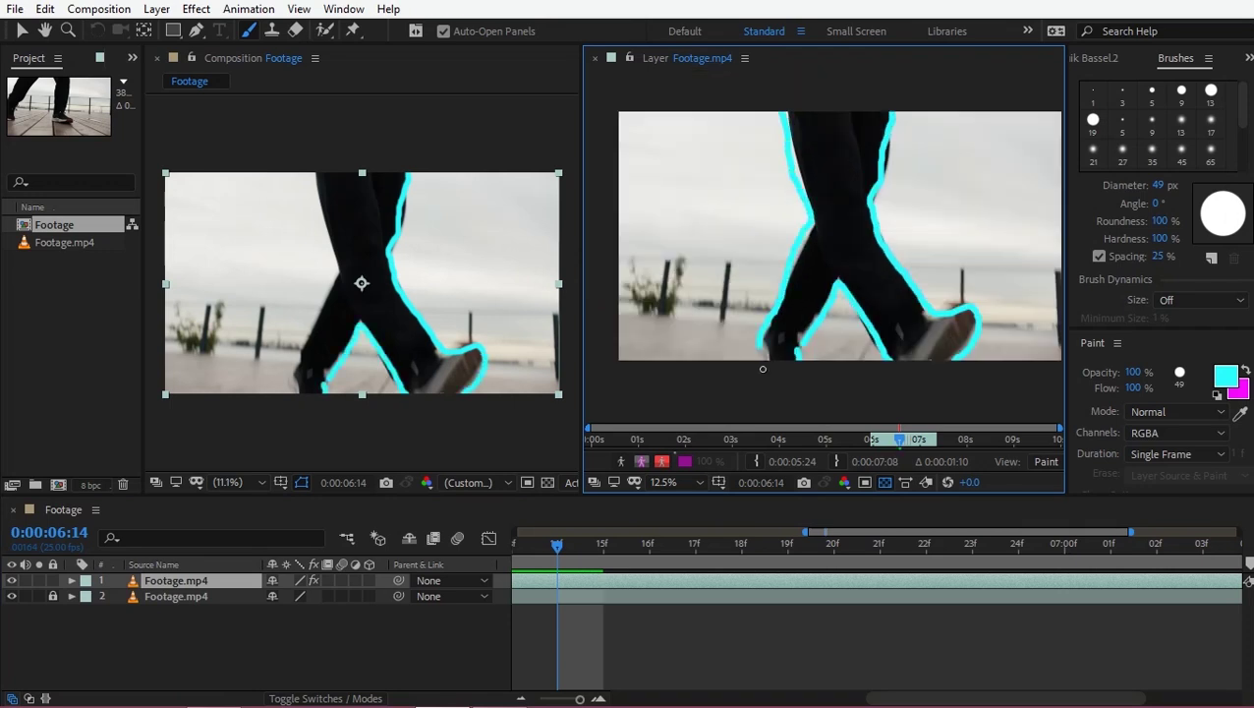
Step: Paint cyan edge strokes along both sides of the legs on the frames at 0:00:06:15 and 0:00:06:16
key(Page_Down)
drag(762, 355, 788, 310)
drag(930, 333, 890, 268)
key(Page_Down)
drag(796, 333, 803, 316)
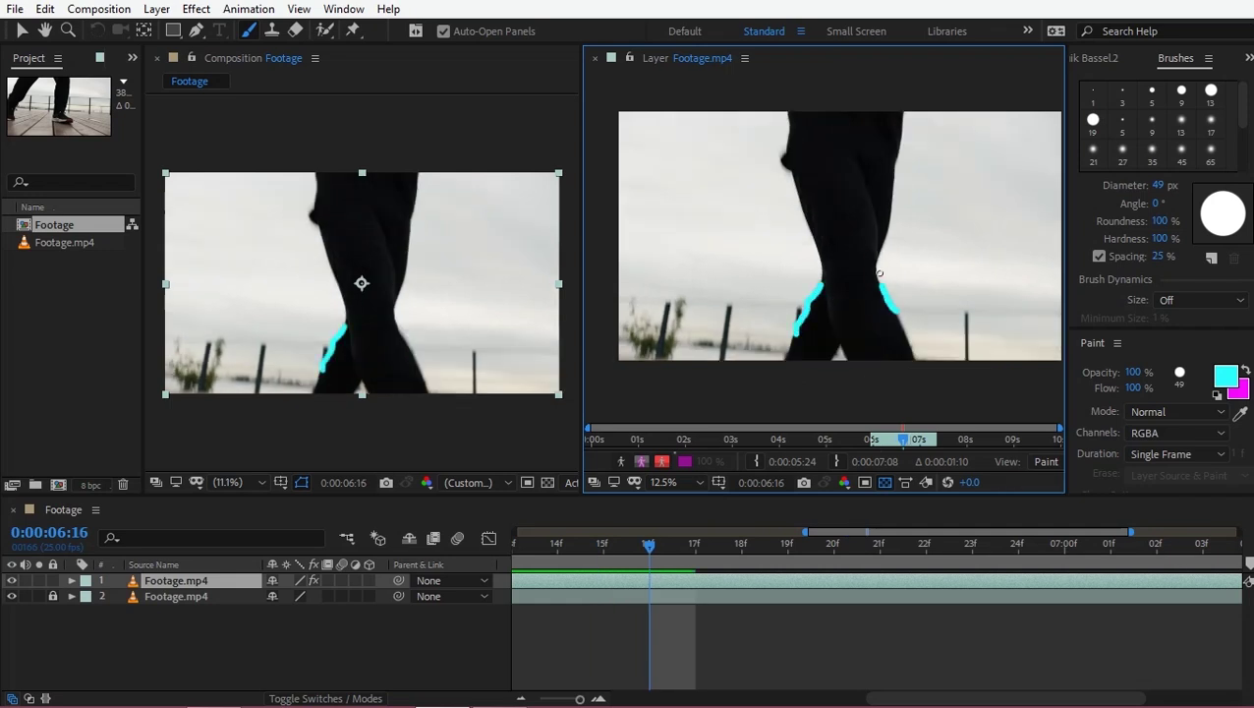
Step: Paint cyan edge strokes along both sides of the body on the frames from 0:00:06:17 to 0:00:06:19, moving up towards the torso
key(Page_Down)
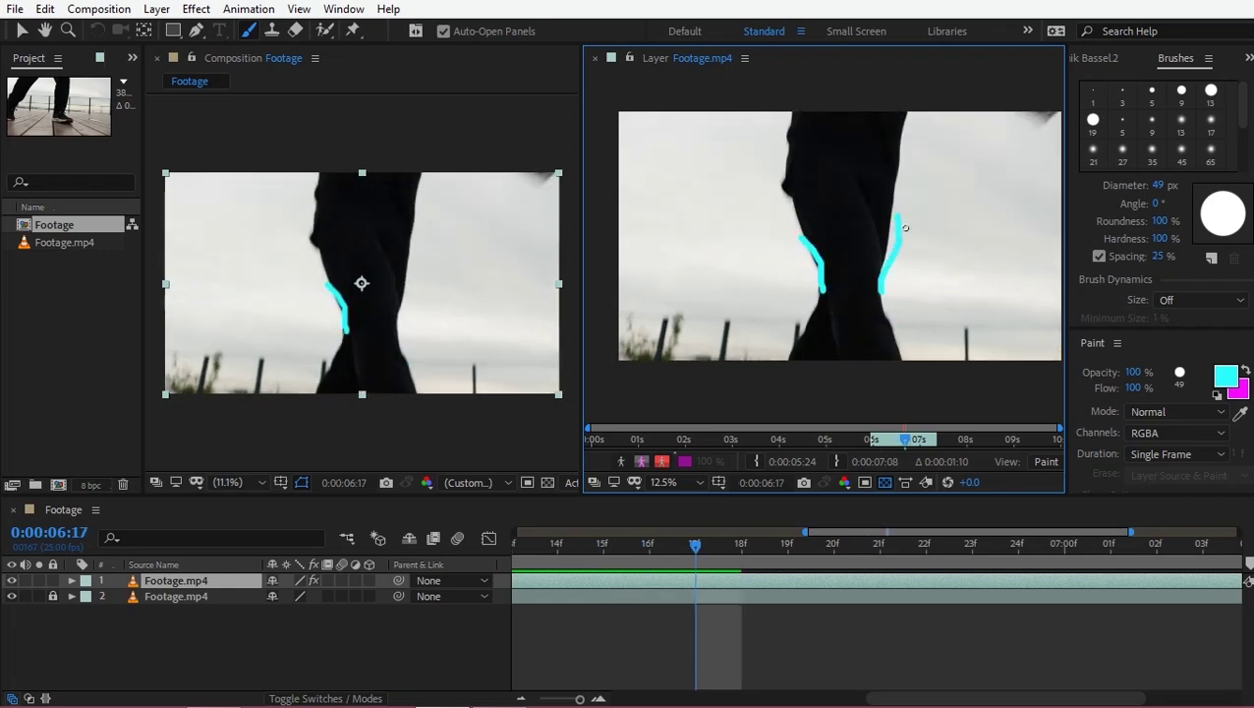
key(Page_Down)
drag(800, 245, 781, 156)
drag(901, 144, 880, 241)
key(Page_Down)
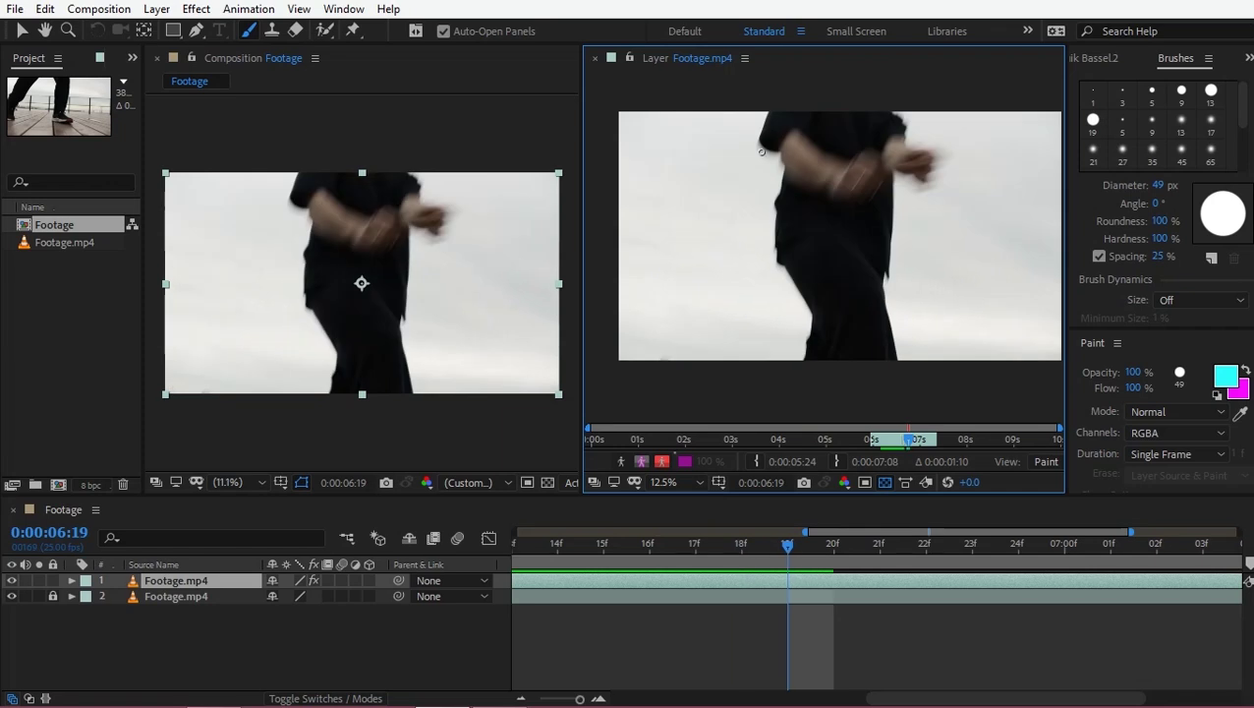
drag(776, 246, 777, 256)
drag(886, 269, 896, 183)
Step: At 0:00:06:20, undo the thick stroke beside the arm and outline the sleeve and forearm with a thinner 25 px brush
key(Page_Down)
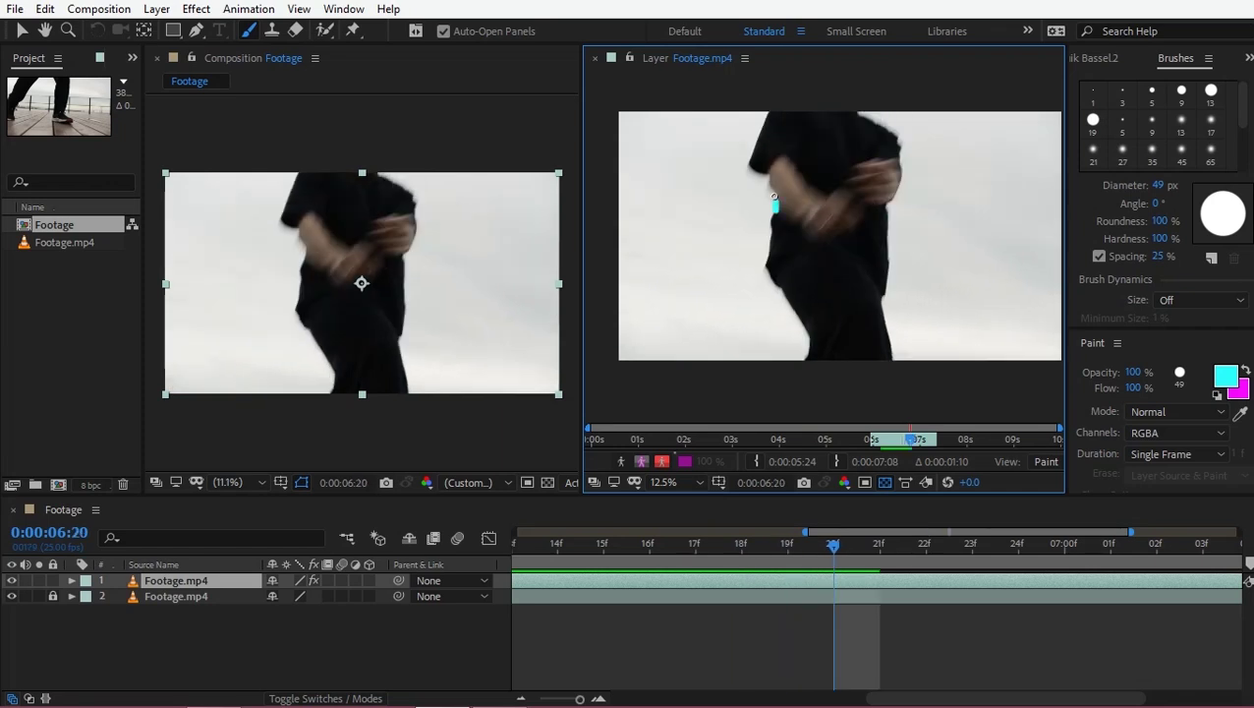
key(ctrl+z)
key(ctrl+z)
scroll(802, 138, up, 1)
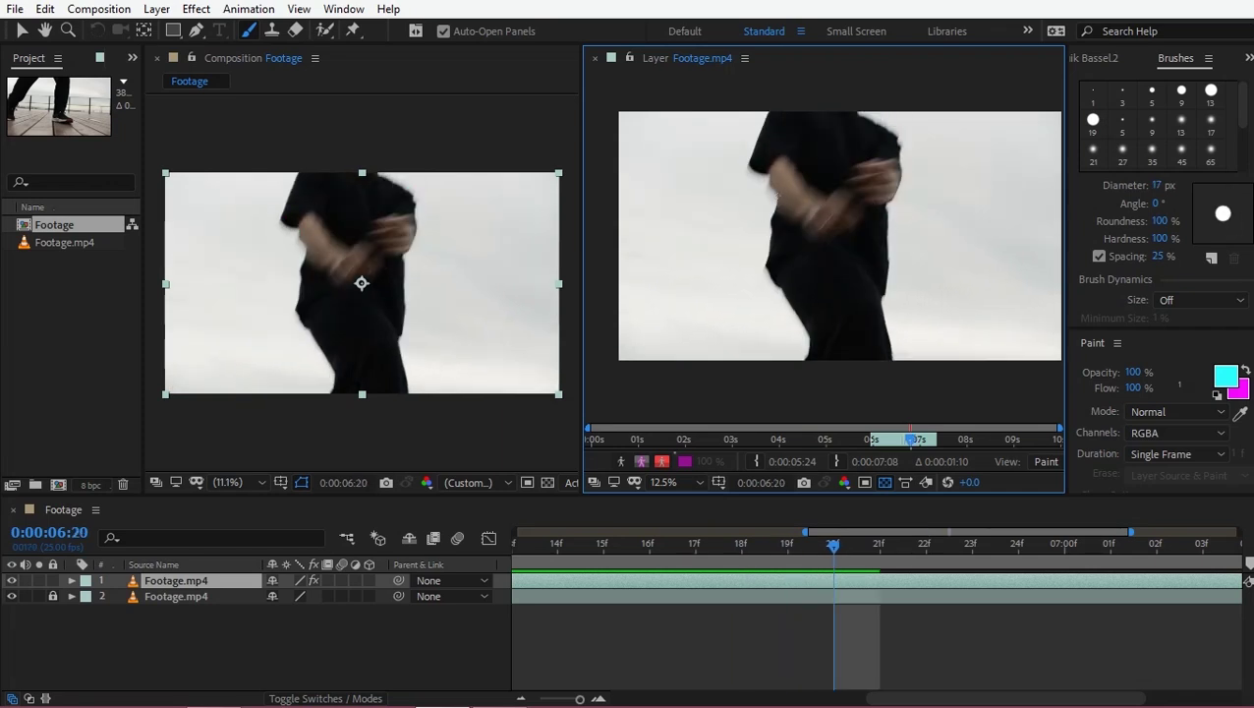
drag(748, 234, 699, 170)
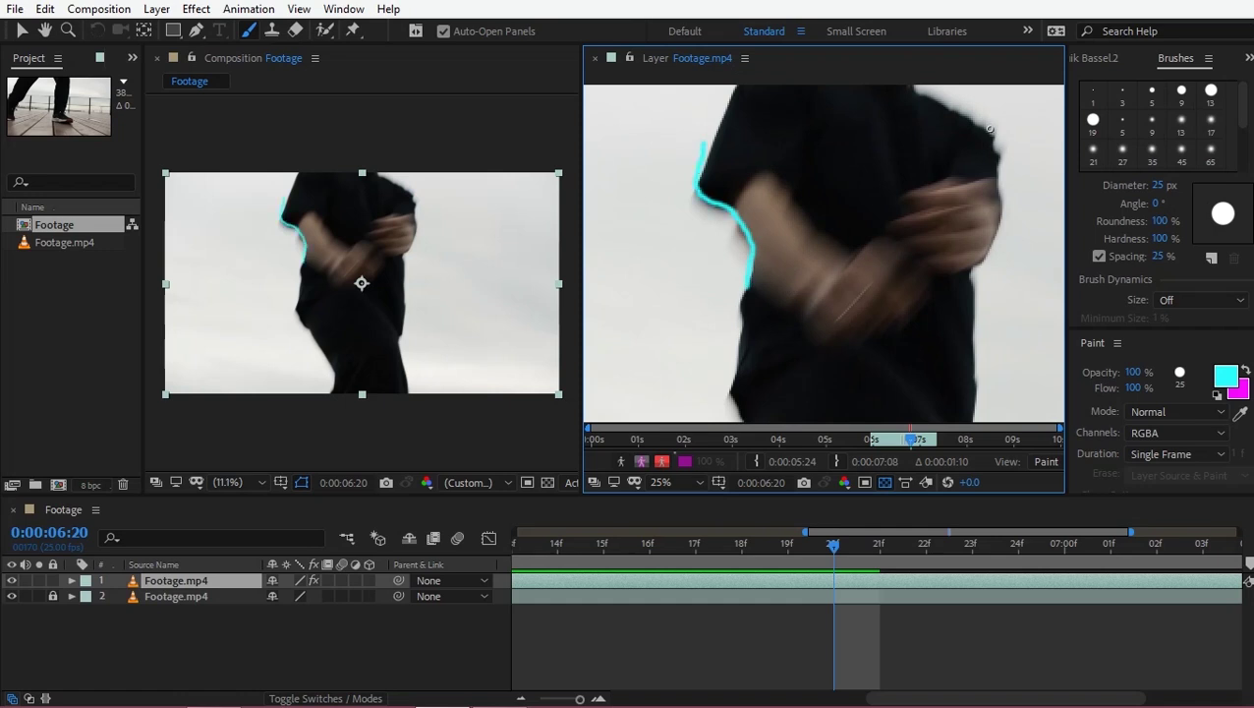
Step: On the frame at 0:00:06:21, paint 25 px cyan strokes along both shoulders and sleeves
key(Page_Down)
drag(708, 138, 745, 106)
drag(989, 193, 983, 169)
drag(935, 136, 939, 260)
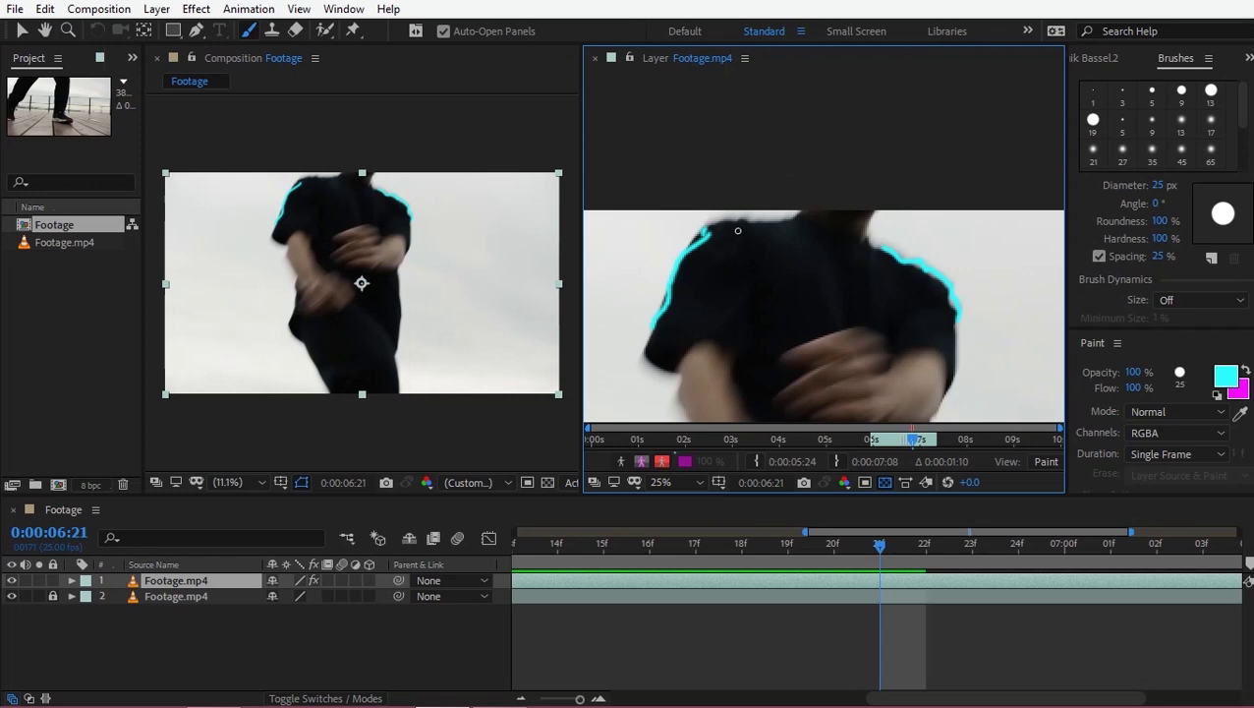
Step: Paint cyan strokes along both shoulders at 0:00:06:22 and 0:00:06:23, and beside the jaw at 0:00:06:24
key(Page_Down)
key(Page_Down)
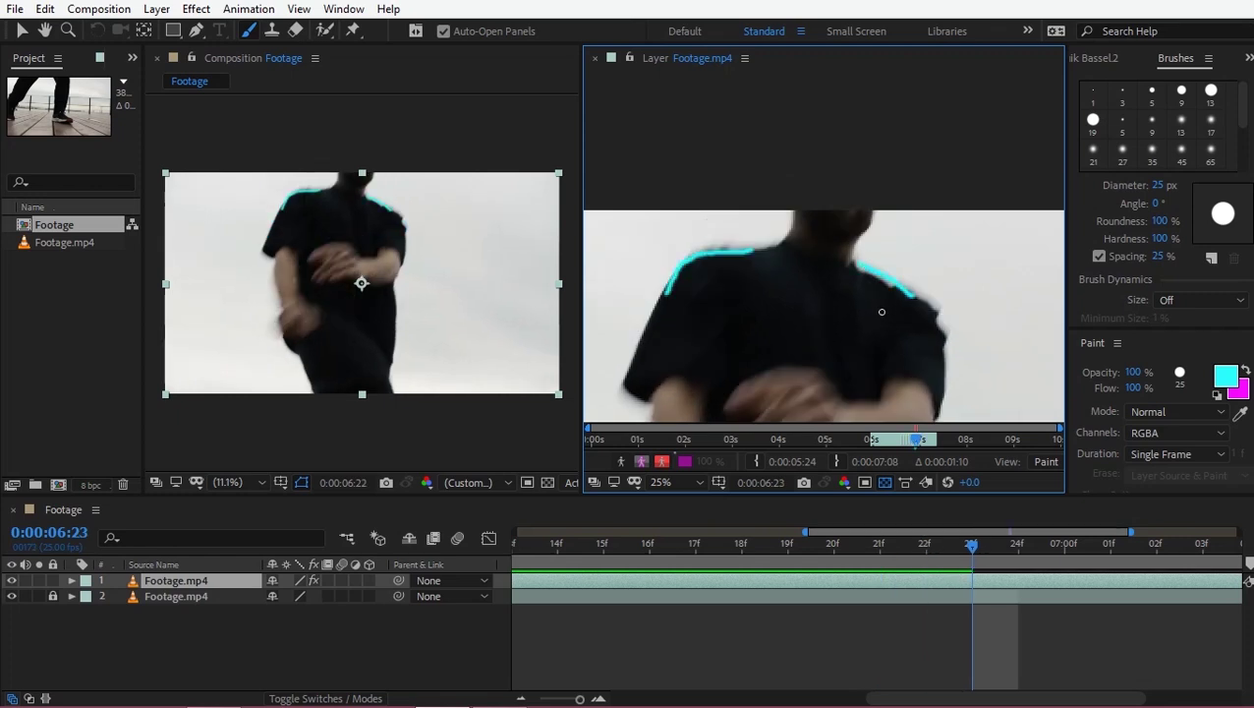
drag(728, 299, 757, 278)
key(Page_Down)
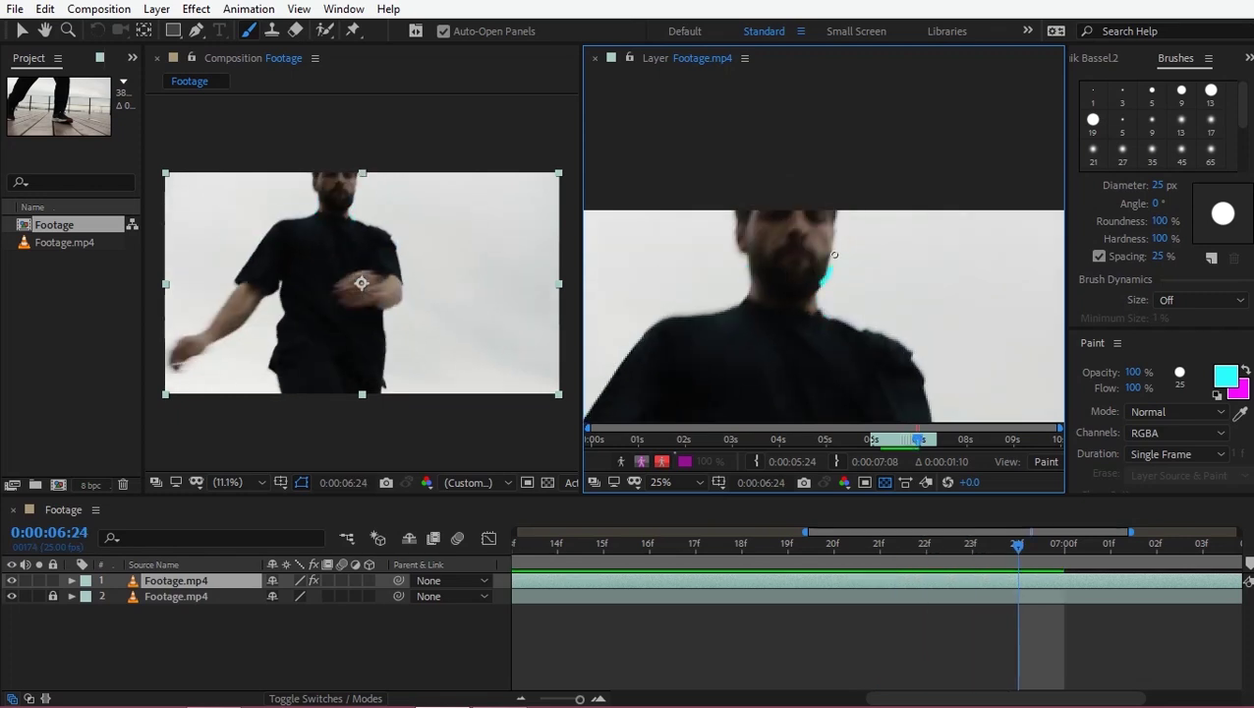
Step: Go to the frame at 0:00:07:00 and set the brush's foreground color to yellow, FFE42D
key(Page_Down)
drag(835, 235, 853, 179)
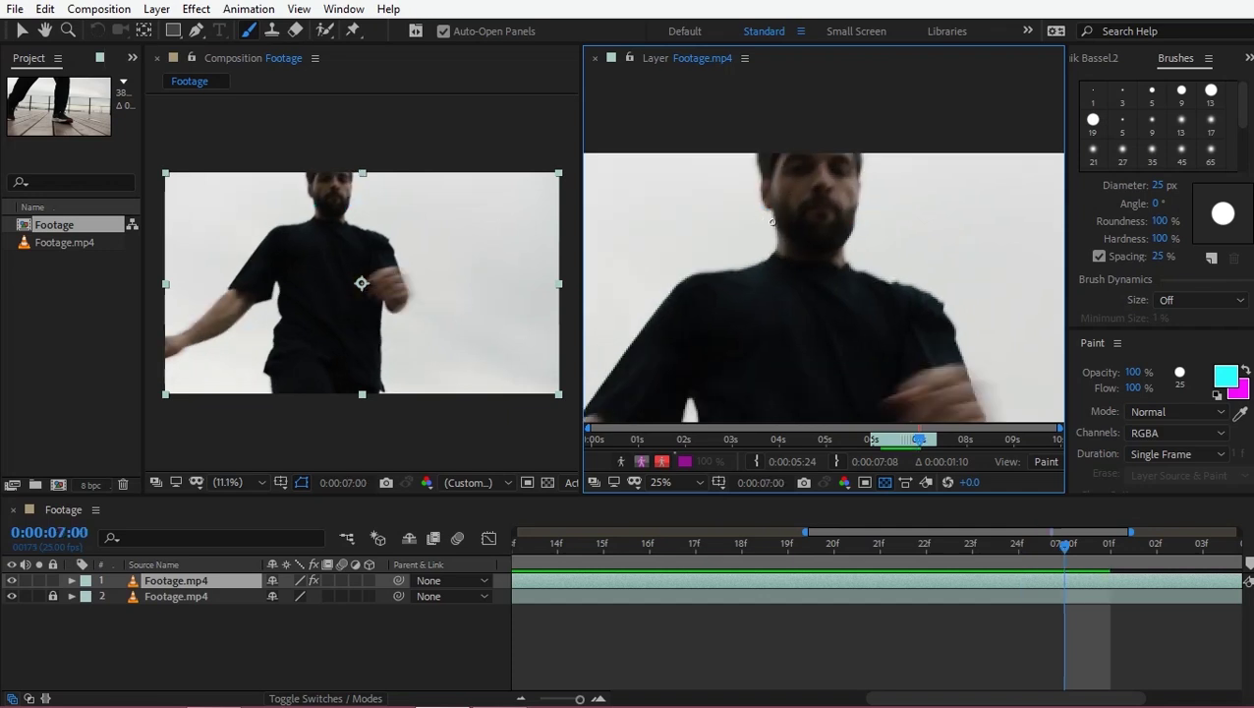
scroll(851, 179, up, 1)
drag(818, 105, 840, 179)
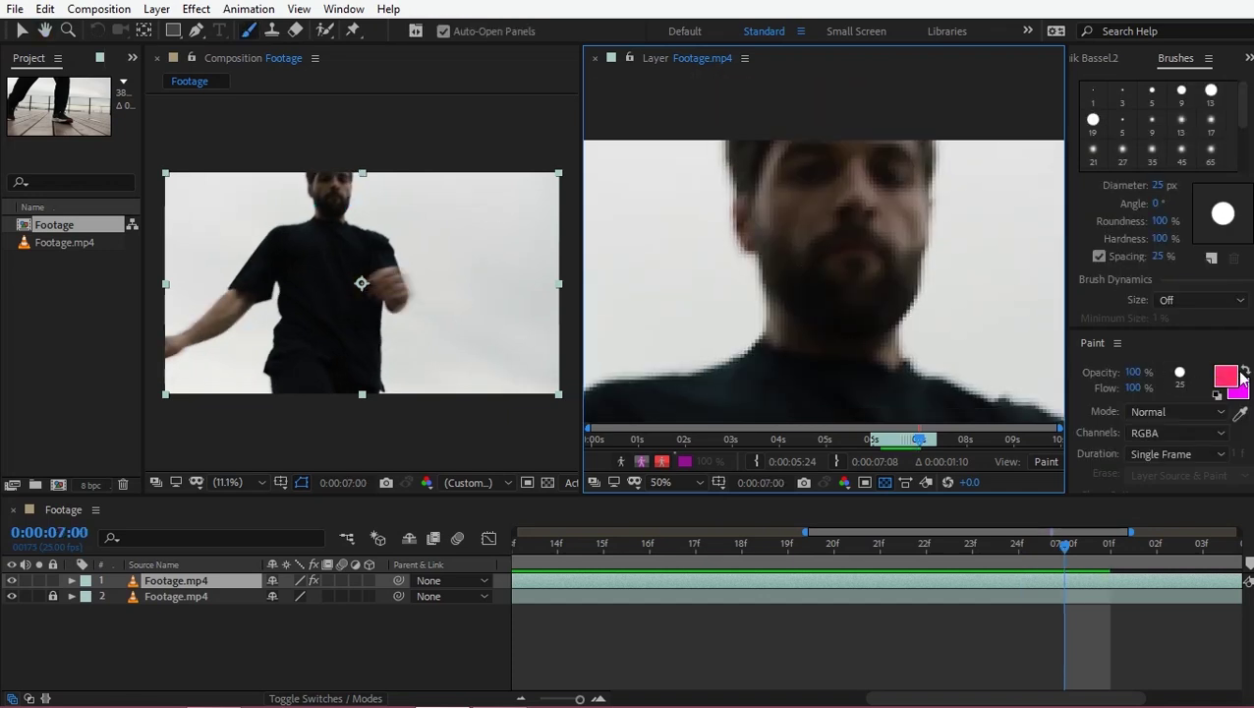
click(1231, 375)
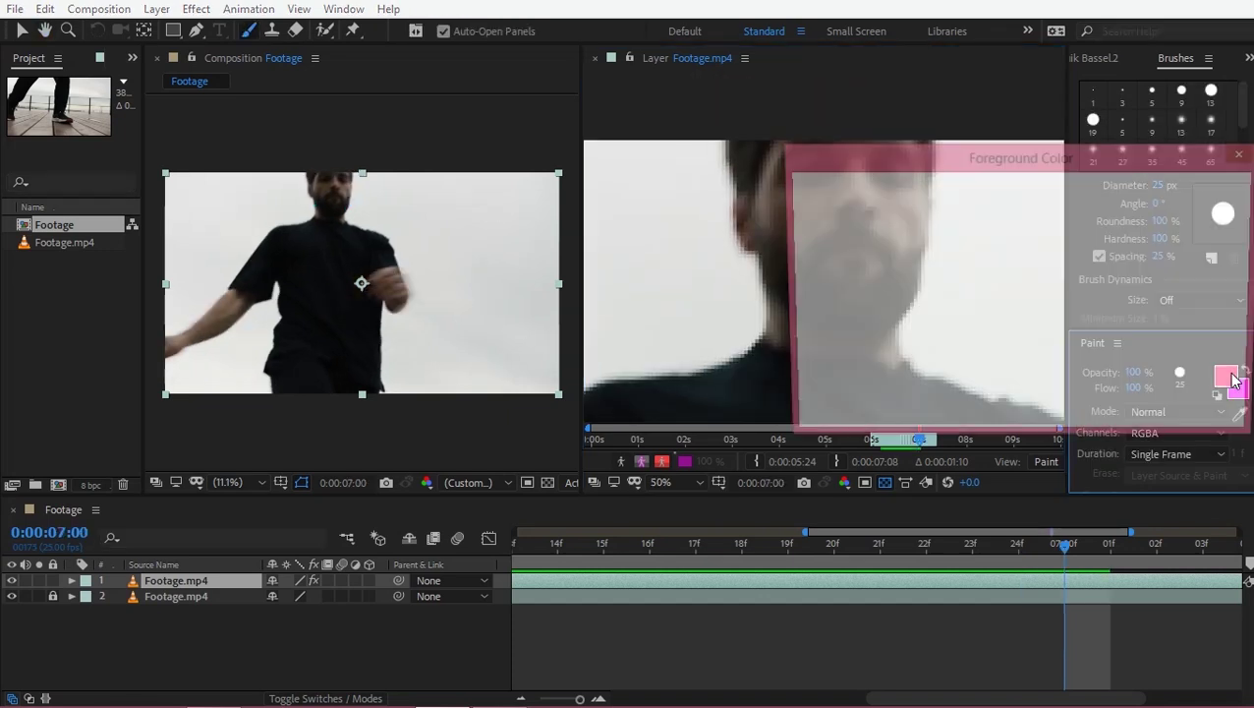
drag(1058, 382, 1062, 389)
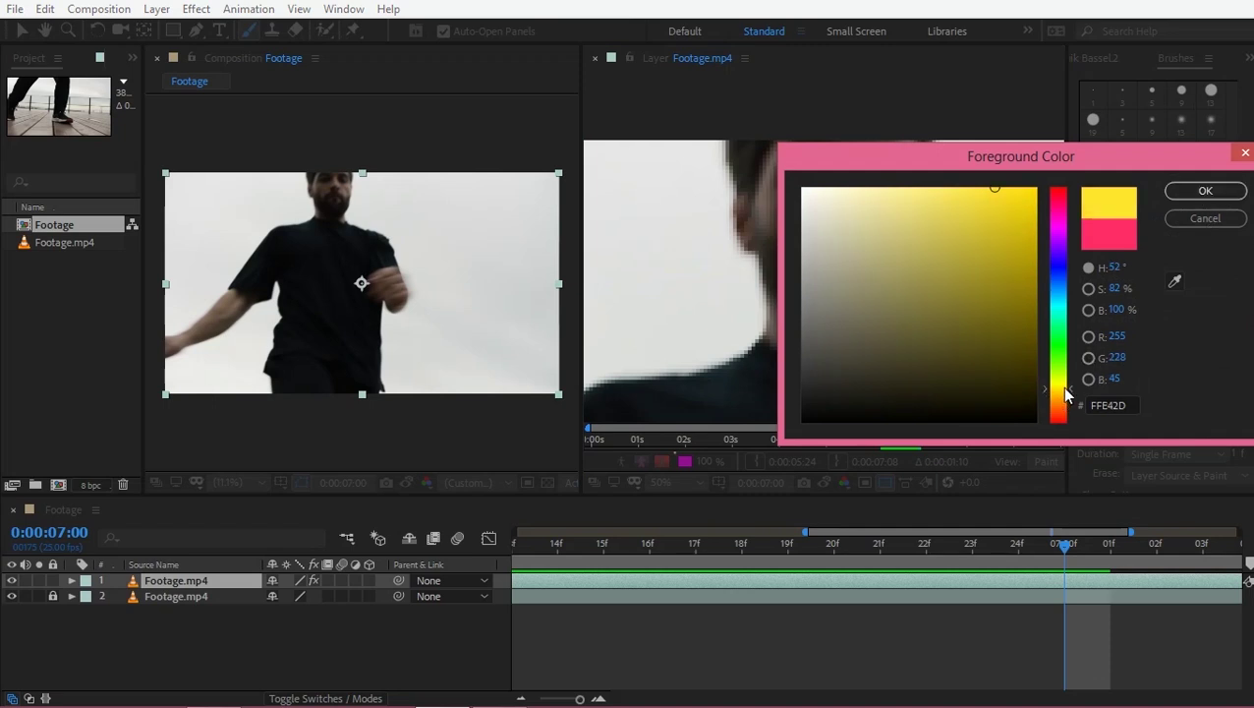
click(1224, 195)
Step: Paint yellow scribbled glasses over the man's eyes on the frame at 0:00:07:00
mouse_move(760, 256)
mouse_down()
mouse_move(916, 263)
mouse_move(778, 285)
mouse_move(790, 264)
mouse_move(873, 252)
mouse_up()
drag(854, 270, 853, 284)
drag(828, 186, 818, 285)
mouse_move(719, 242)
mouse_down()
mouse_move(727, 285)
mouse_move(853, 258)
mouse_move(893, 279)
mouse_up()
Step: Advance to 0:00:07:01 and paint the yellow glasses, filling both lenses and adding the side arms
key(Page_Down)
drag(849, 336, 848, 264)
drag(760, 226, 869, 236)
mouse_move(759, 217)
mouse_down()
mouse_move(796, 224)
mouse_move(776, 202)
mouse_up()
drag(848, 214, 887, 217)
drag(886, 236, 904, 243)
drag(747, 239, 713, 253)
drag(804, 224, 843, 219)
mouse_move(728, 288)
mouse_down()
mouse_move(745, 321)
mouse_move(819, 364)
mouse_move(875, 334)
mouse_move(865, 299)
mouse_up()
Step: Repeat the yellow scribbled glasses on the frames at 0:00:07:02 and 0:00:07:03 with a 19 px brush
key(Page_Down)
mouse_move(770, 244)
mouse_down()
mouse_move(890, 246)
mouse_move(707, 285)
mouse_up()
key(Page_Down)
mouse_move(736, 218)
mouse_down()
mouse_move(865, 222)
mouse_move(759, 236)
mouse_move(857, 238)
mouse_move(753, 234)
mouse_up()
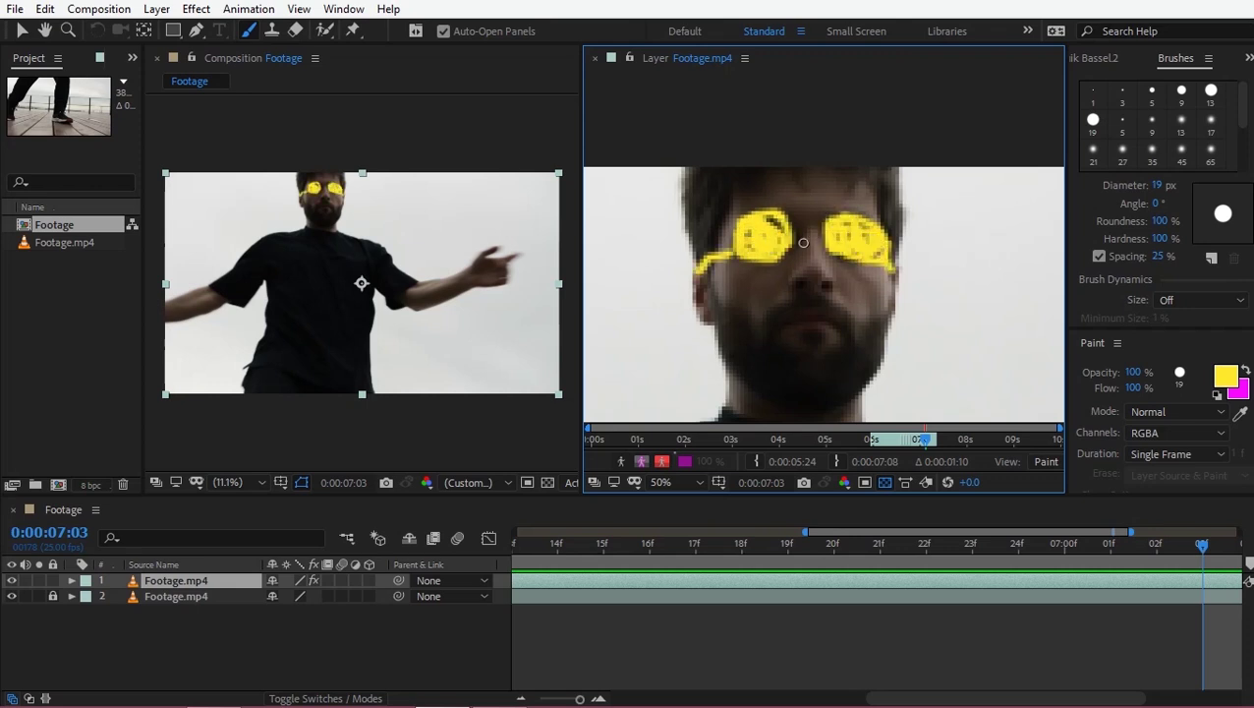
Step: Finish the yellow glasses on the frame at 0:00:07:03, adding the bridge and side arm strokes with a larger brush
drag(885, 236, 850, 241)
drag(1039, 700, 1135, 700)
ctrl+drag(730, 313, 740, 313)
drag(648, 253, 640, 171)
drag(868, 242, 861, 169)
Step: Advance to 0:00:07:04 and paint the yellow glasses with filled lenses and slanted side arms
key(Page_Down)
drag(720, 236, 730, 262)
drag(809, 244, 826, 275)
ctrl+drag(777, 258, 786, 248)
drag(691, 266, 654, 282)
drag(842, 272, 848, 287)
Step: Paint the yellow glasses on the frame at 0:00:07:05, including lenses, bridge and both side arms
key(Page_Down)
ctrl+drag(683, 282, 722, 274)
mouse_move(800, 268)
mouse_down()
mouse_move(822, 271)
mouse_move(832, 293)
mouse_up()
ctrl+drag(860, 296, 851, 296)
drag(737, 279, 773, 276)
drag(680, 290, 650, 305)
drag(840, 290, 856, 317)
Step: Paint the yellow glasses on the frame at 0:00:07:06 with a 27 px brush, covering lenses, bridge and side arms
key(Page_Down)
click(704, 291)
click(795, 293)
drag(735, 283, 772, 283)
drag(668, 287, 637, 319)
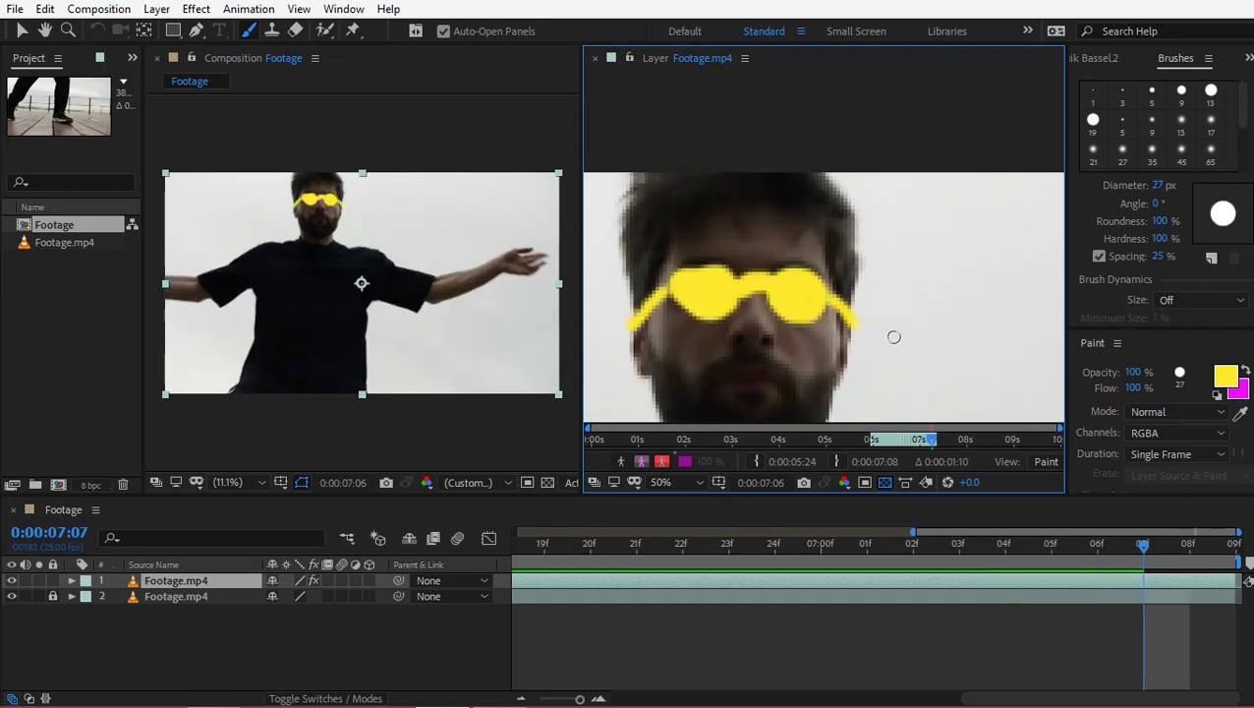
Step: Paint both yellow lenses and the connecting bar on the frame at 0:00:07:07, and advance one frame
key(Page_Down)
click(789, 311)
click(698, 304)
drag(726, 301, 830, 306)
key(Page_Down)
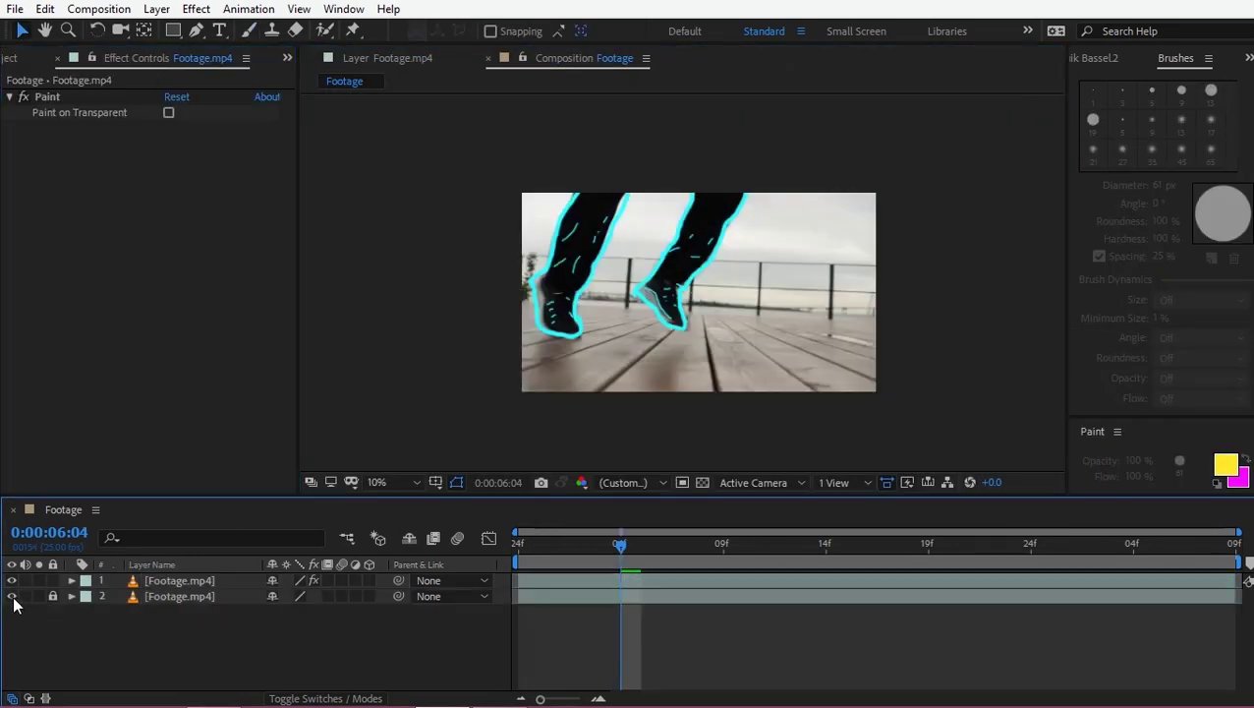
Step: Try the Paint on Transparent option on the upper layer's Paint effect and undo it
click(168, 113)
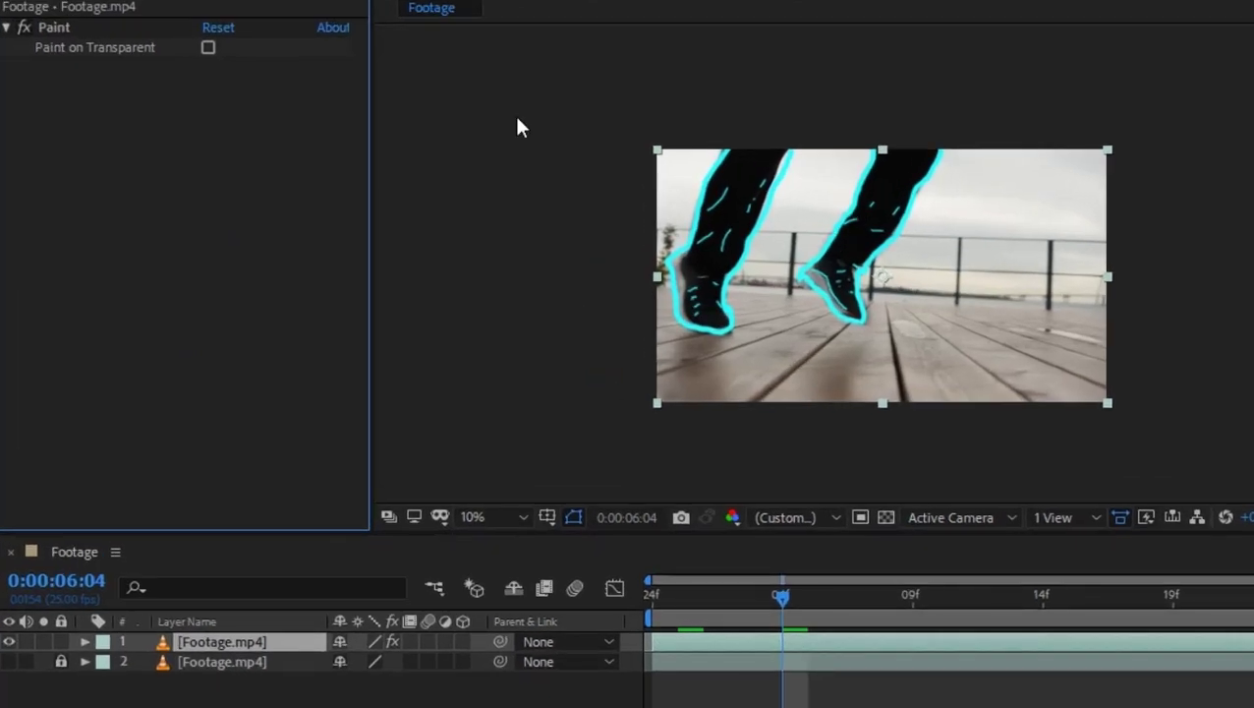
click(207, 47)
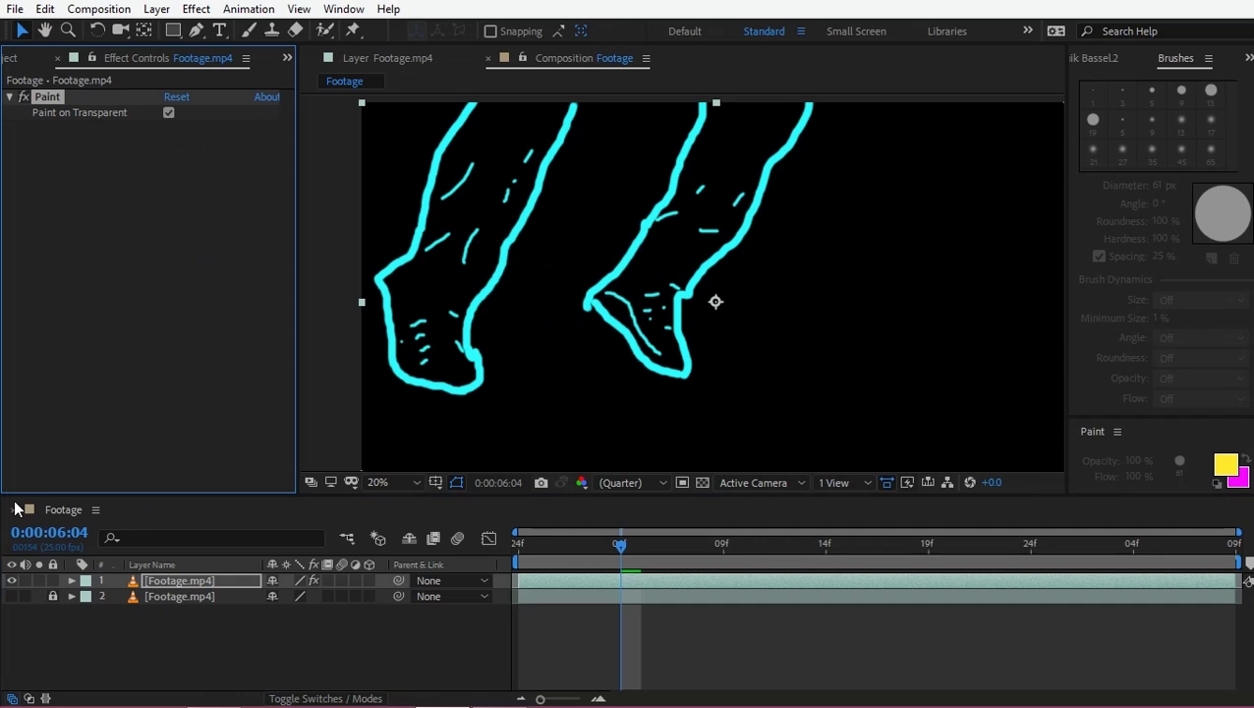
key(ctrl+z)
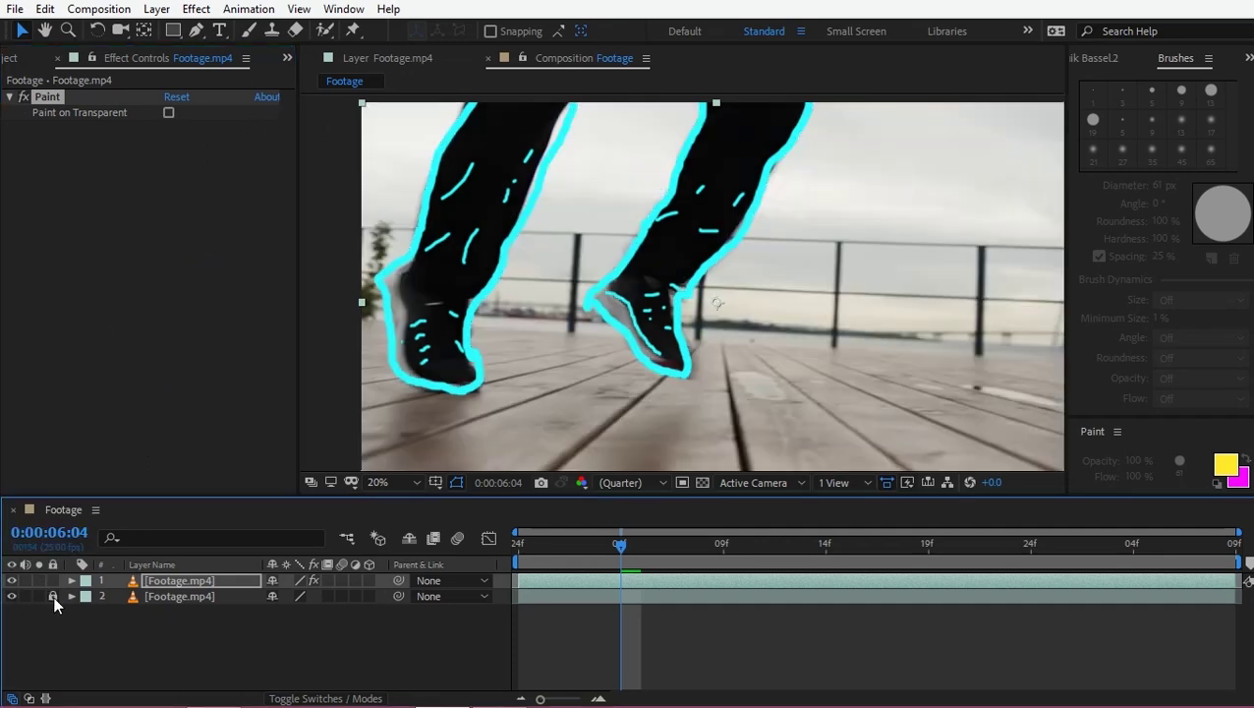
Step: Apply the Curves effect to the lower Footage.mp4 layer
click(179, 597)
key(ctrl+space)
text(cur)
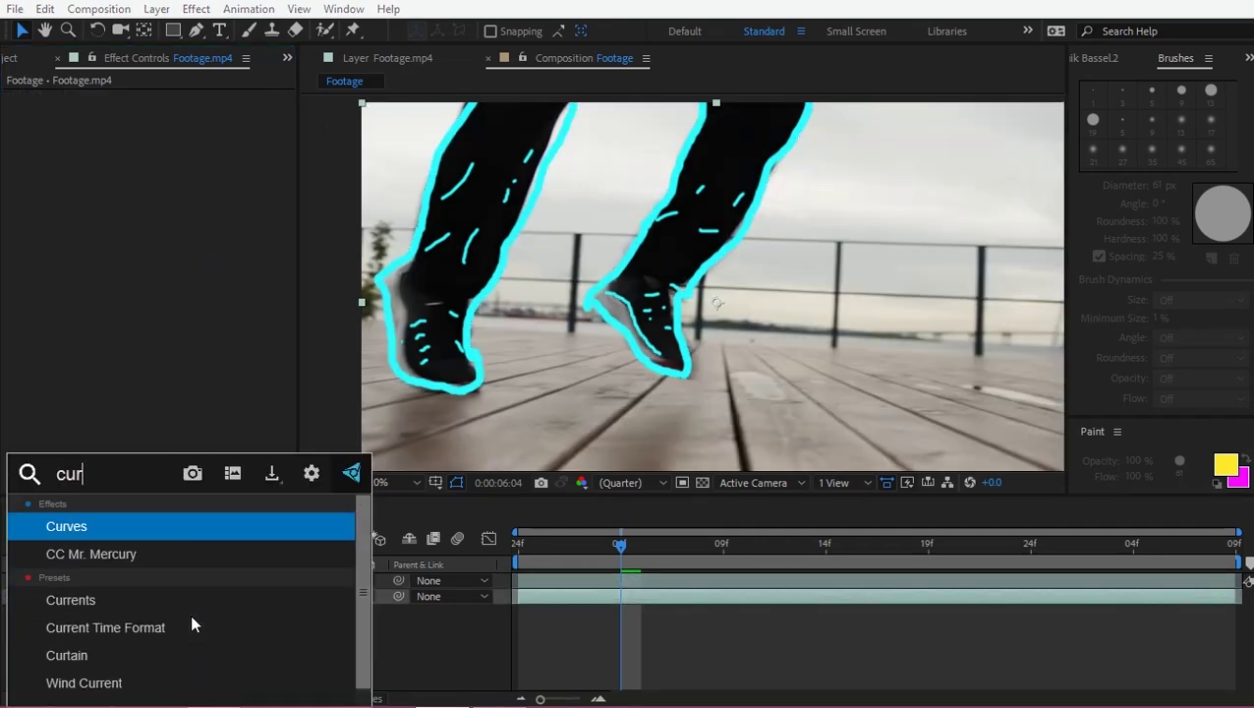
click(123, 528)
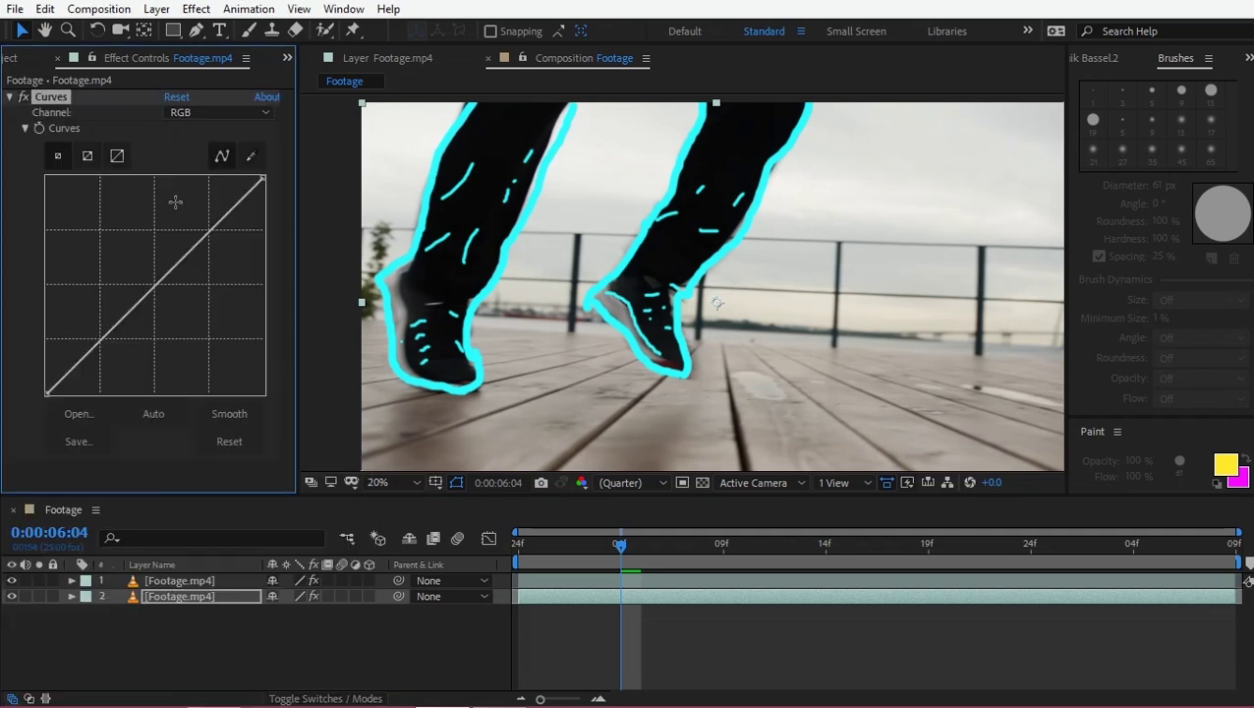
Step: Hide the upper Footage.mp4 layer and grade the lower one by pulling down its RGB and green curves
key(comma)
drag(169, 271, 170, 314)
click(11, 581)
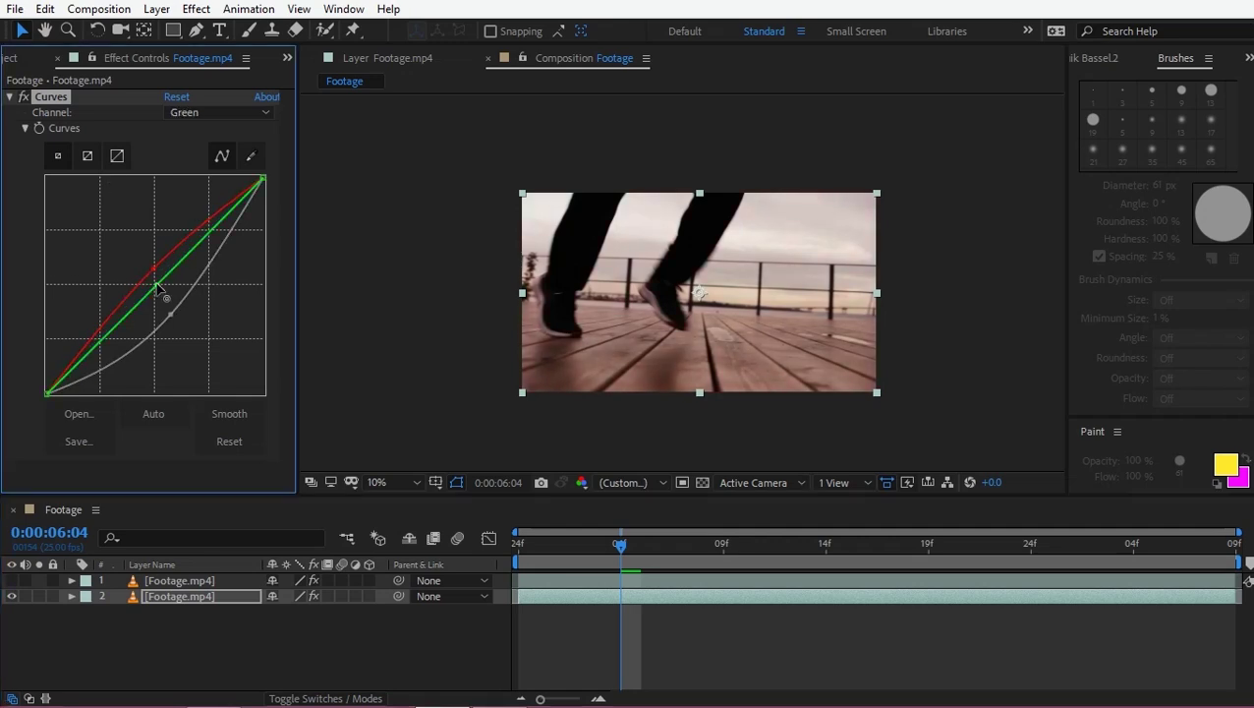
mouse_move(162, 283)
mouse_down()
mouse_move(174, 308)
mouse_move(164, 293)
mouse_up()
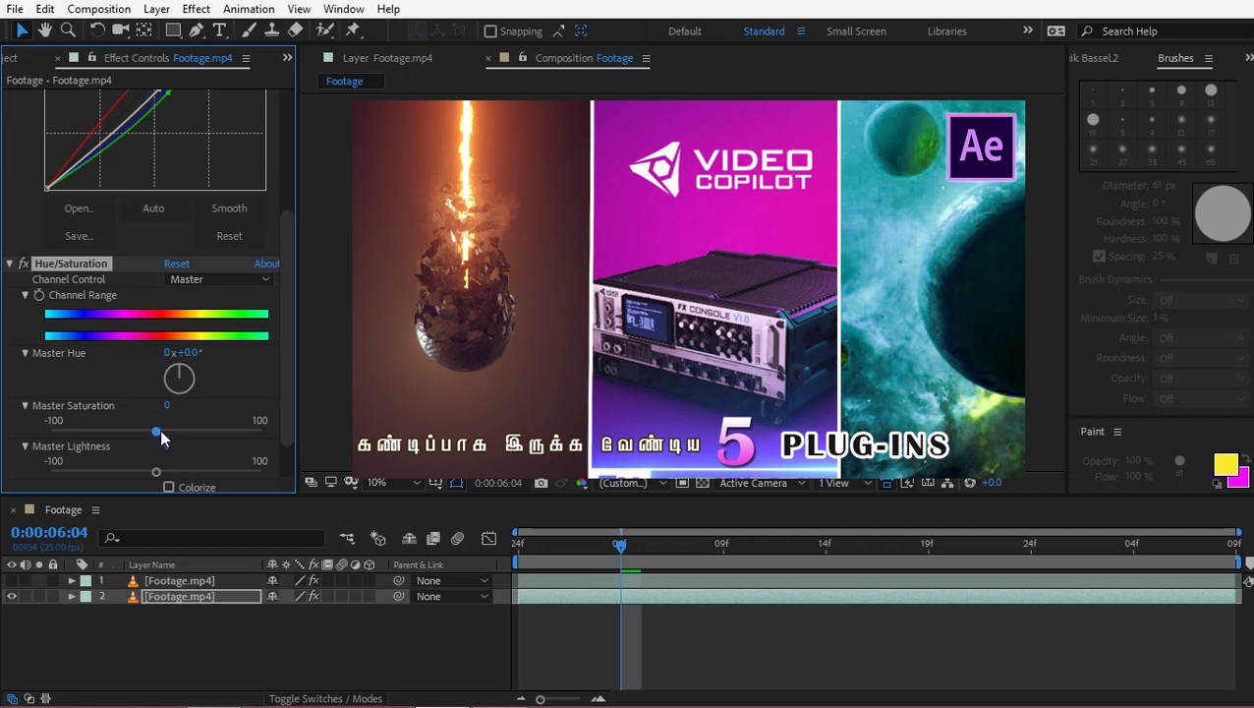
Step: Lower the Master Saturation of the lower layer and regrade it with reduced RGB and green curves beneath Hue/Saturation
drag(157, 432, 125, 432)
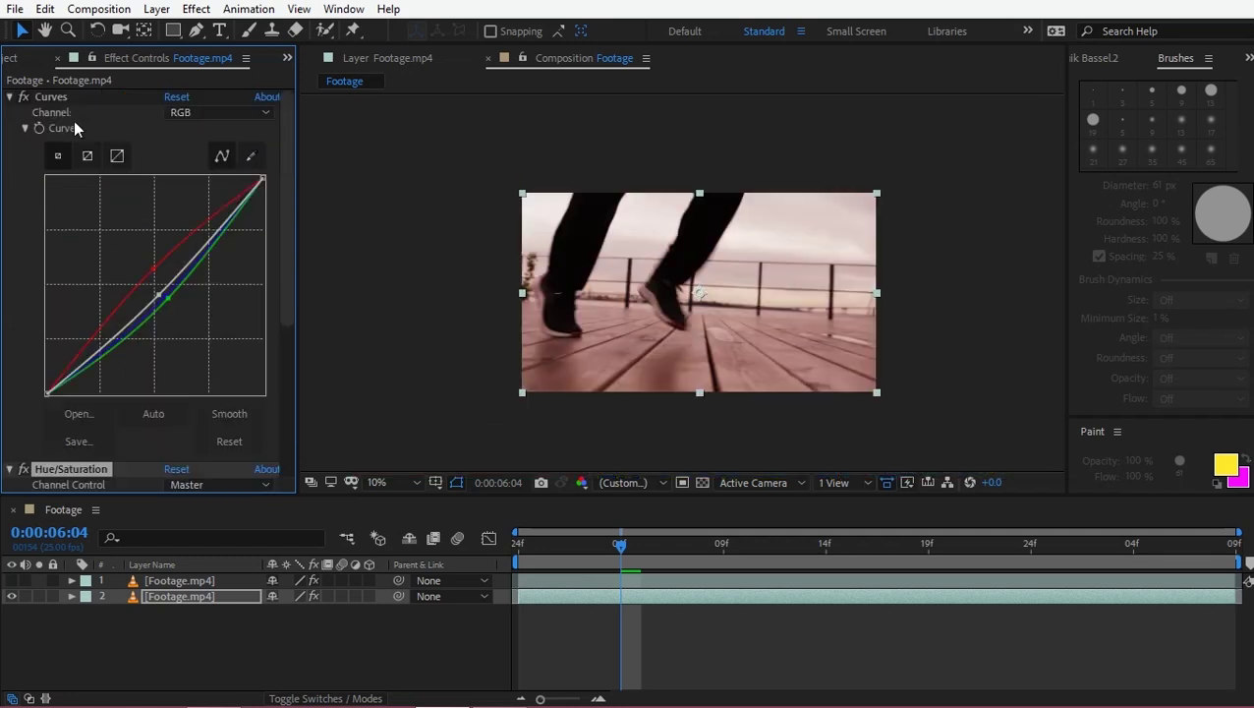
click(23, 102)
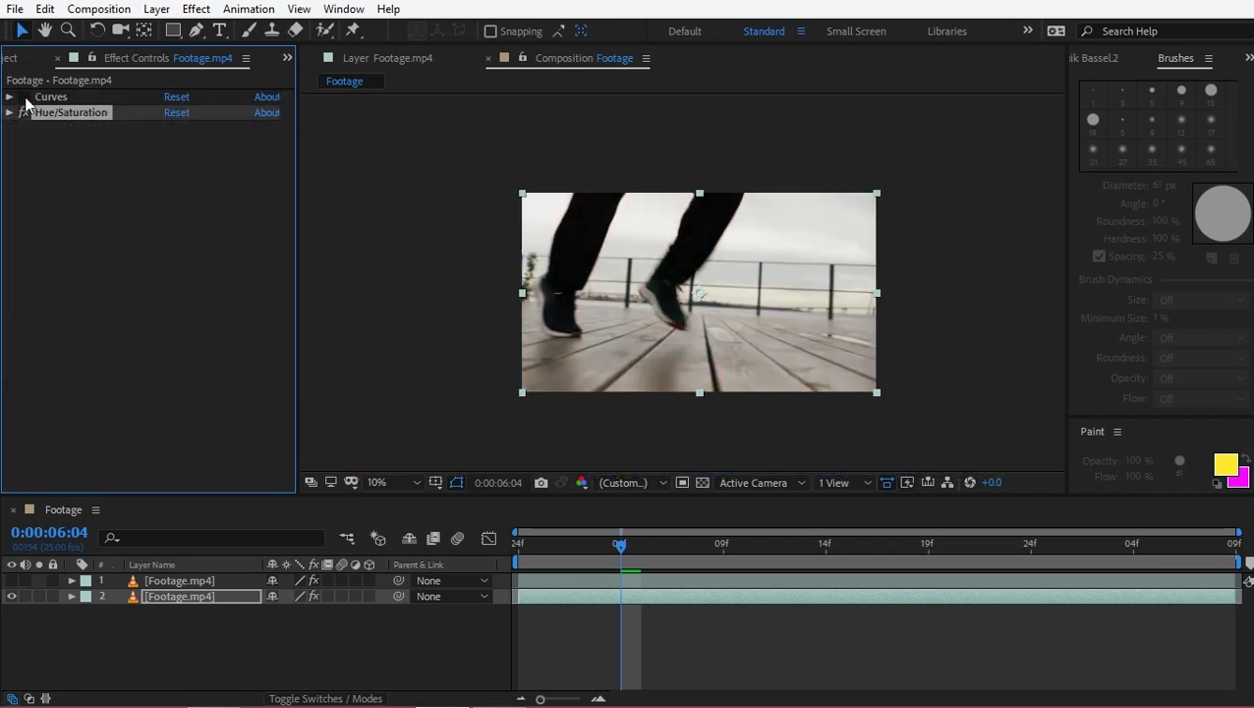
click(10, 112)
drag(167, 313, 174, 335)
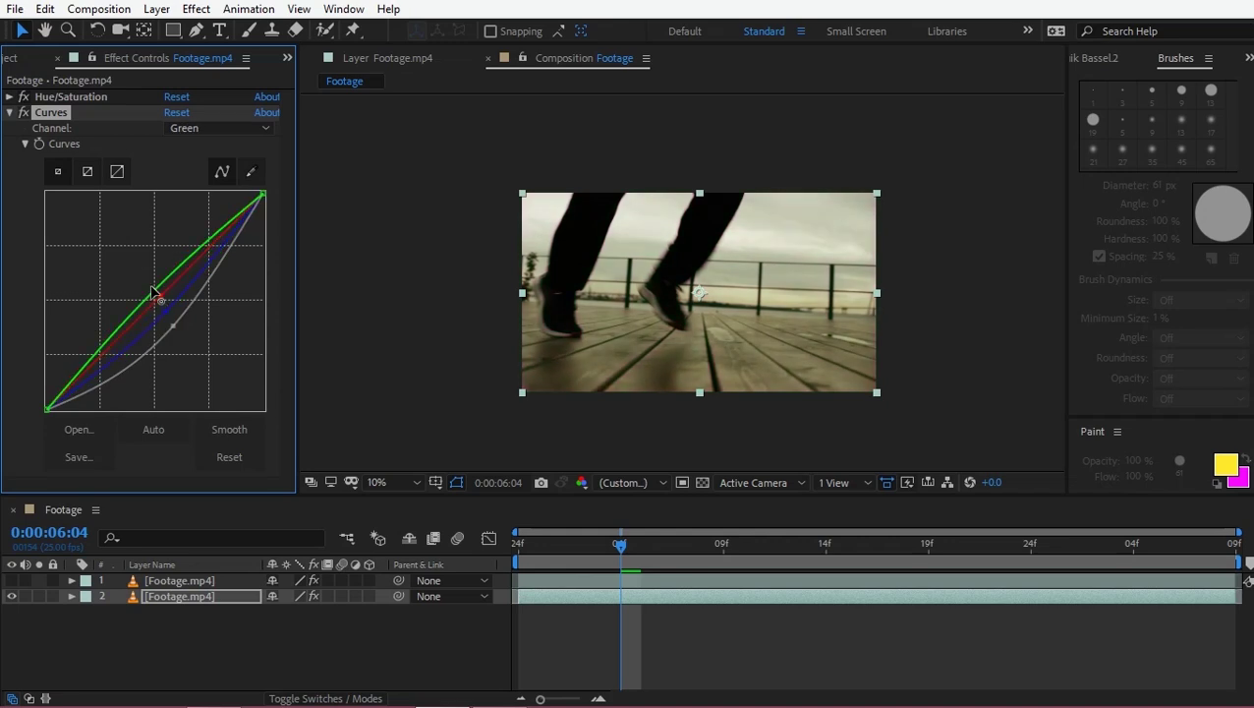
drag(156, 291, 170, 313)
Step: Show the upper Footage.mp4 layer, hide the lower one, and apply the Glow effect to the upper layer
click(14, 581)
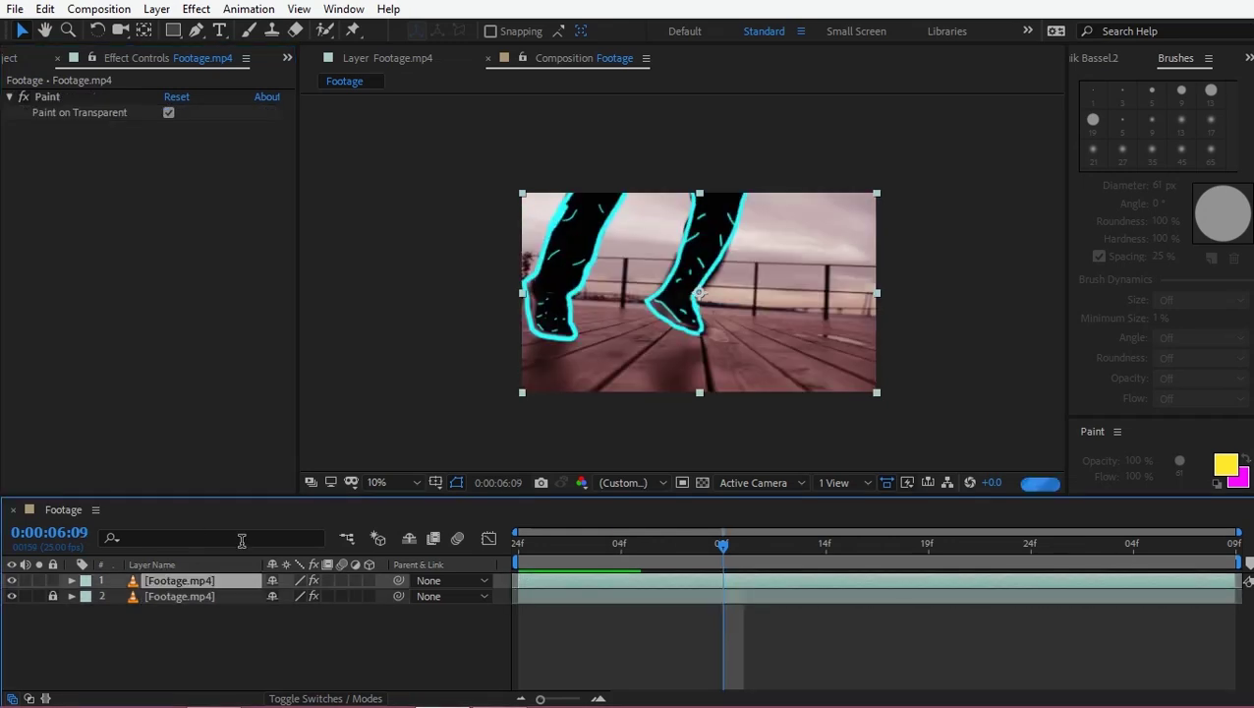
key(ctrl+space)
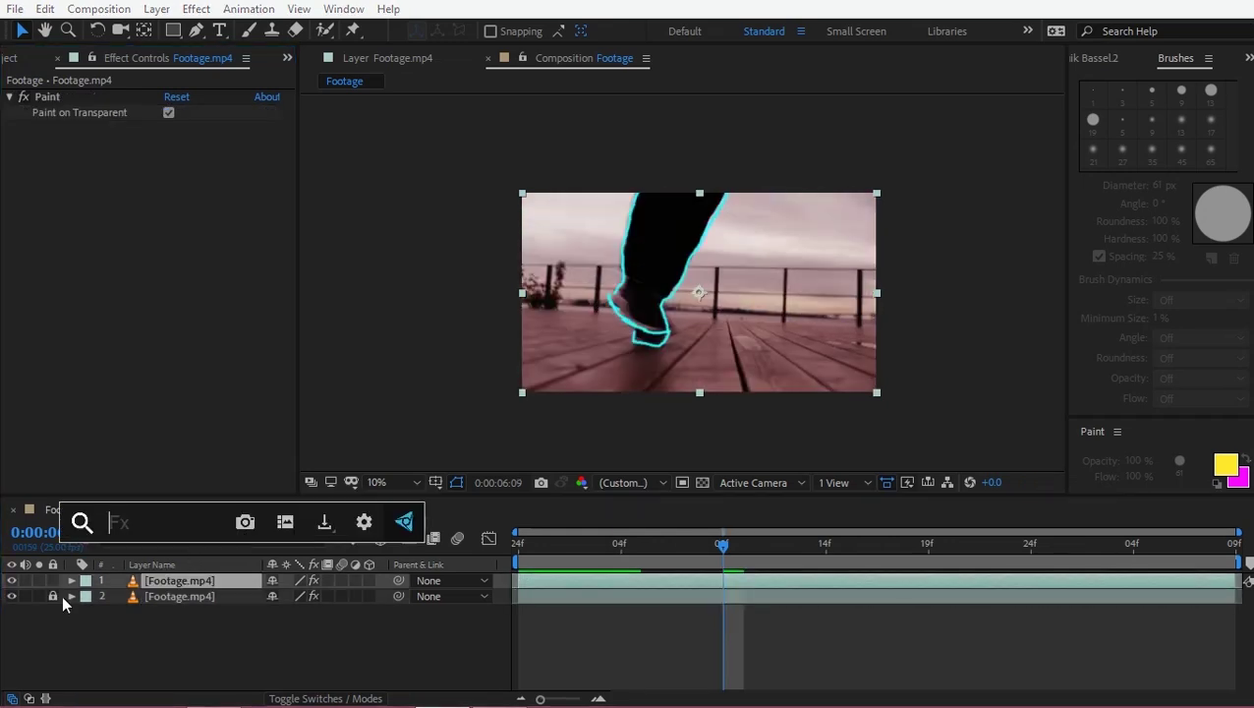
click(7, 612)
click(11, 595)
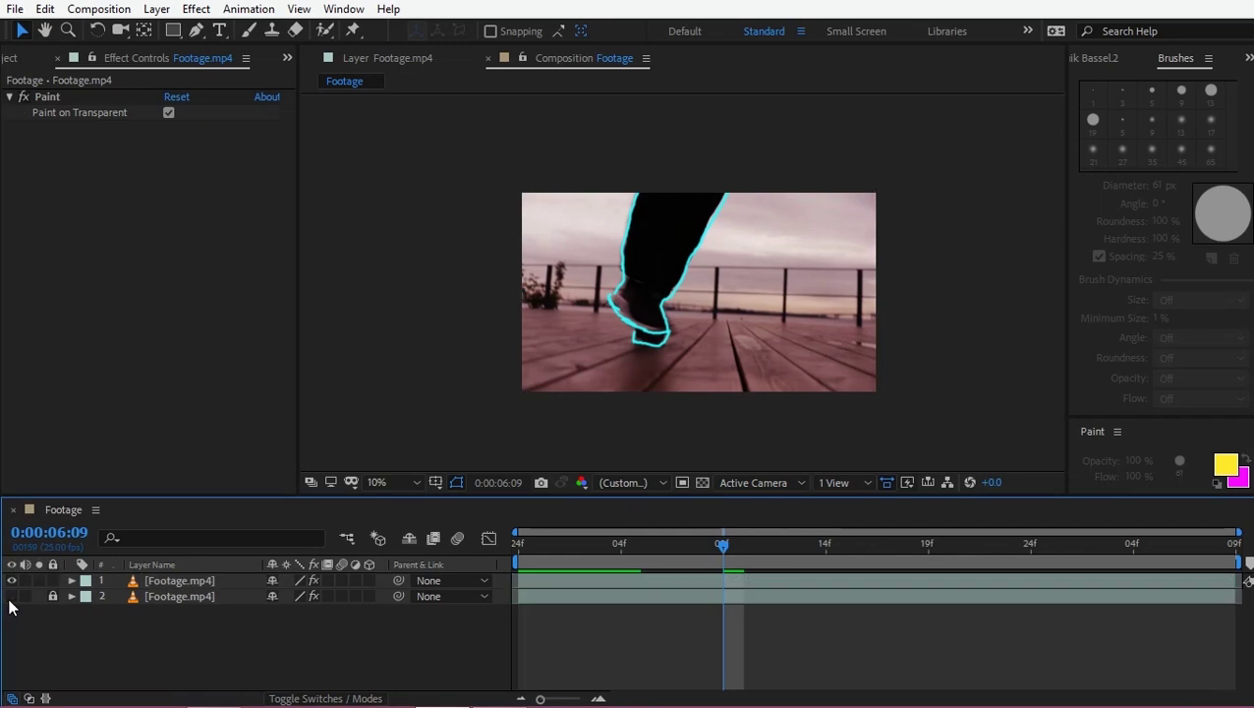
click(205, 582)
key(ctrl+space)
text(gl)
key(Return)
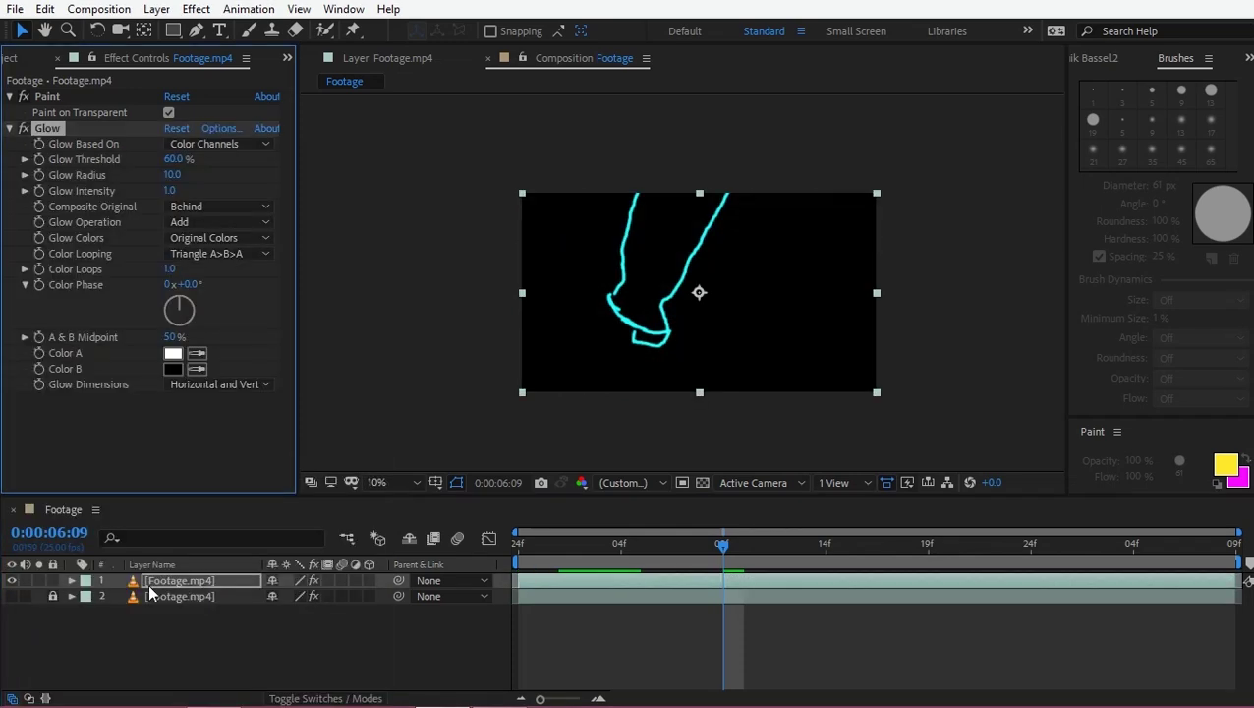
Step: Go to 0:00:06:04 and set the Glow effect's Color A to cyan and Color B to FFD200
click(620, 544)
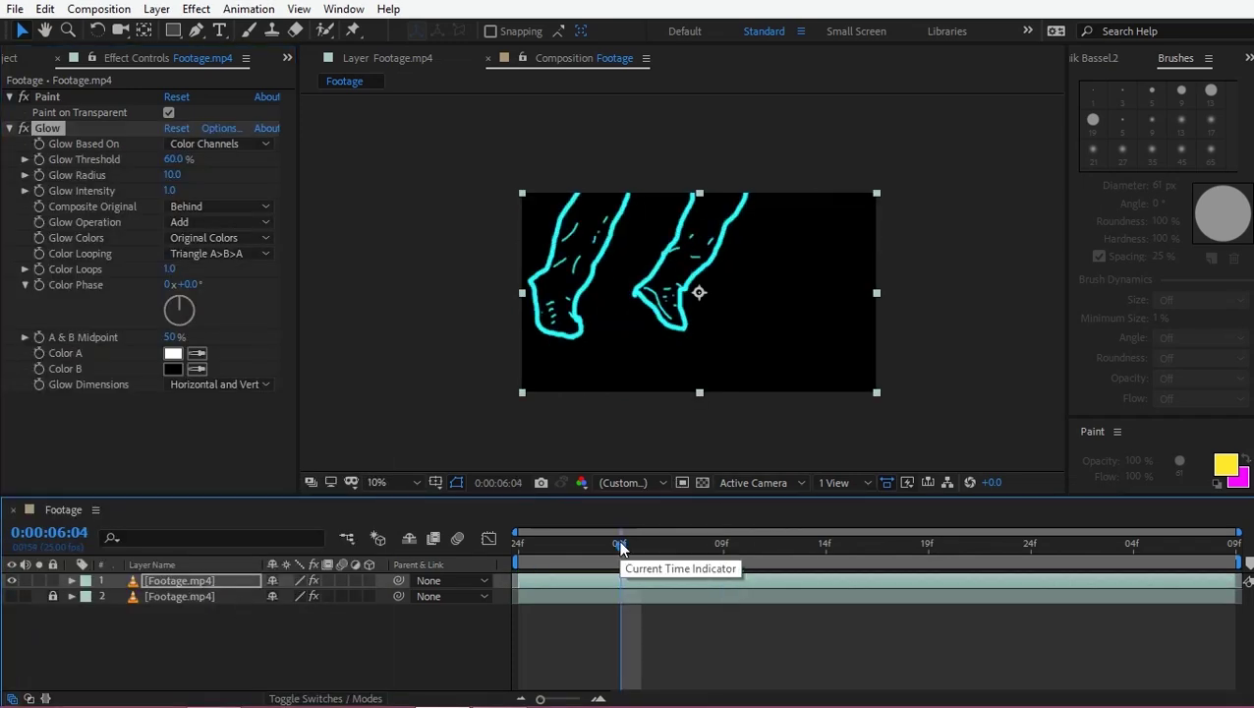
click(172, 355)
click(1058, 308)
drag(1027, 248, 1037, 187)
click(1205, 192)
click(173, 368)
text(FFD200)
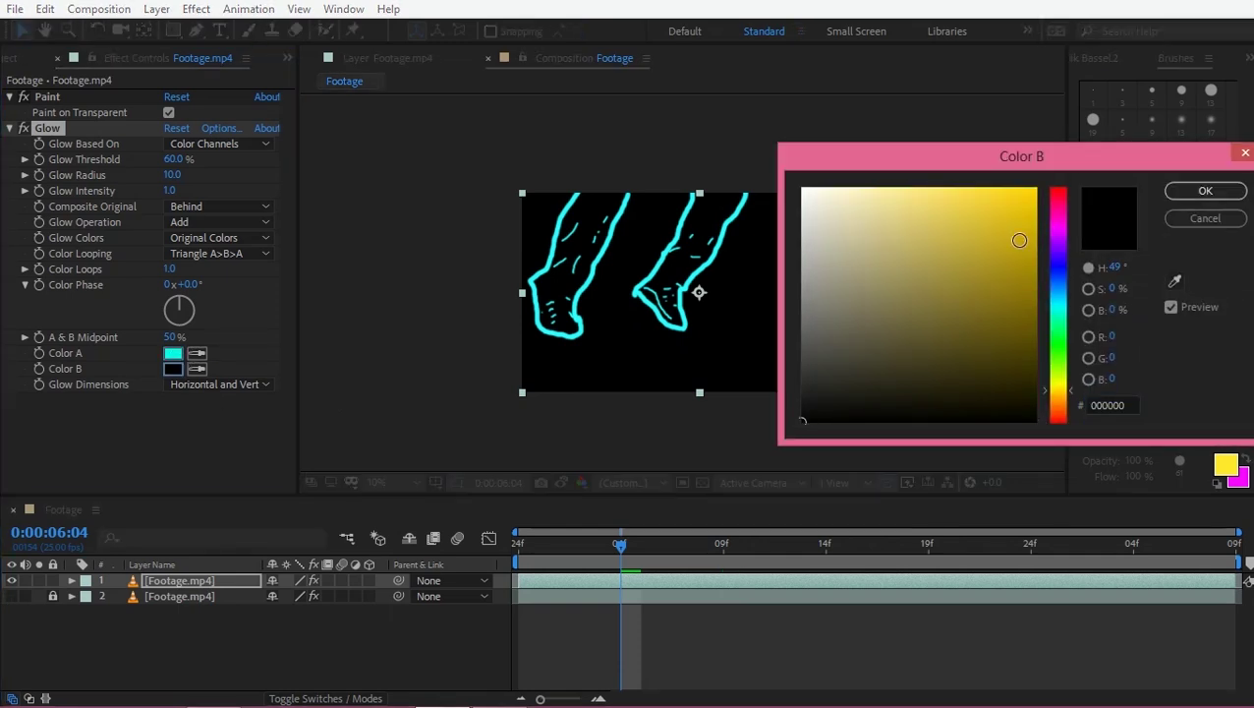
click(1211, 194)
Step: Configure the Glow with A & B Colors, a 51% threshold, a radius of 27 and an intensity of 1.2
drag(180, 160, 187, 178)
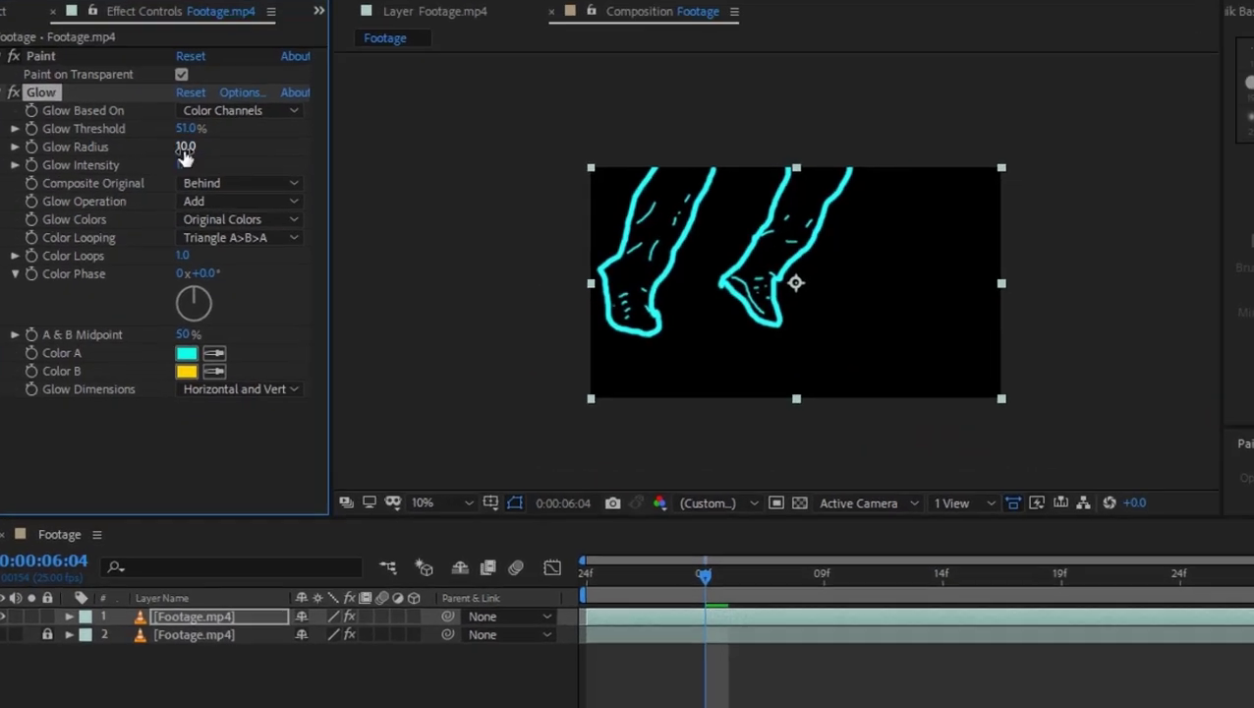
drag(214, 132, 217, 132)
click(285, 207)
click(249, 257)
scroll(768, 253, up, 2)
drag(198, 126, 234, 125)
key(ctrl+z)
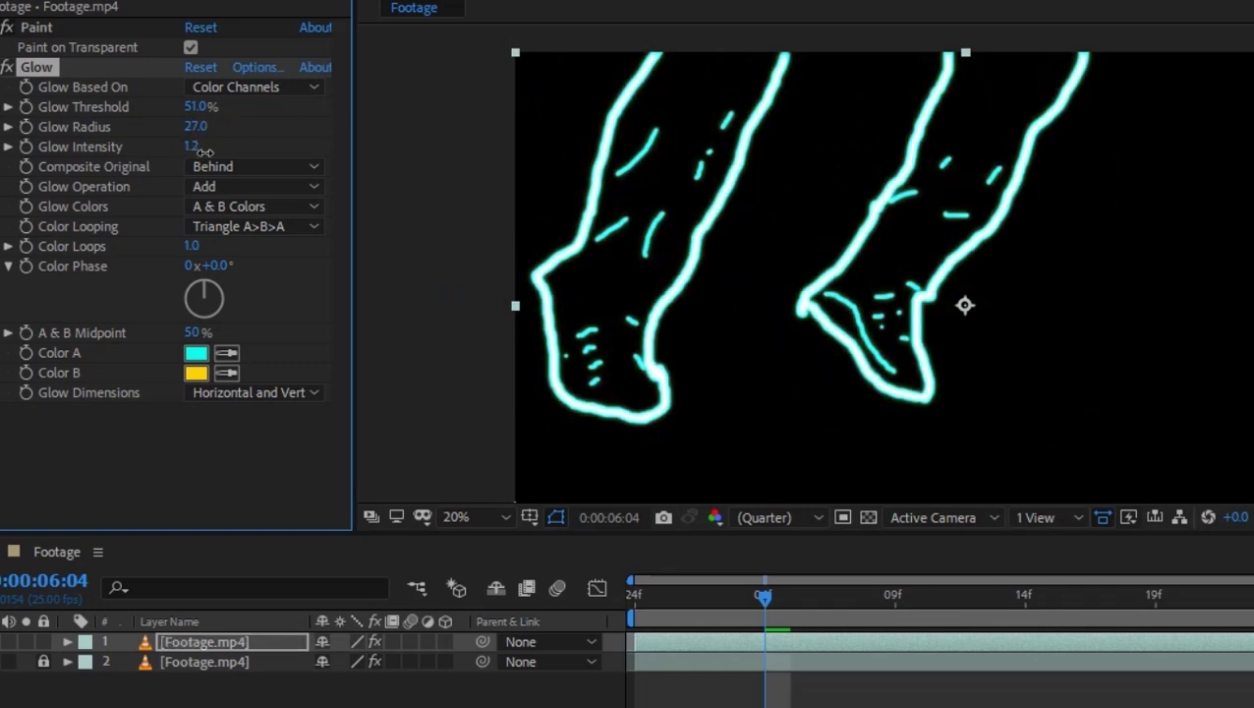
Step: Duplicate the Glow effect and give the copy a radius of 190, a 96.5% threshold and Original Colors
key(ctrl+d)
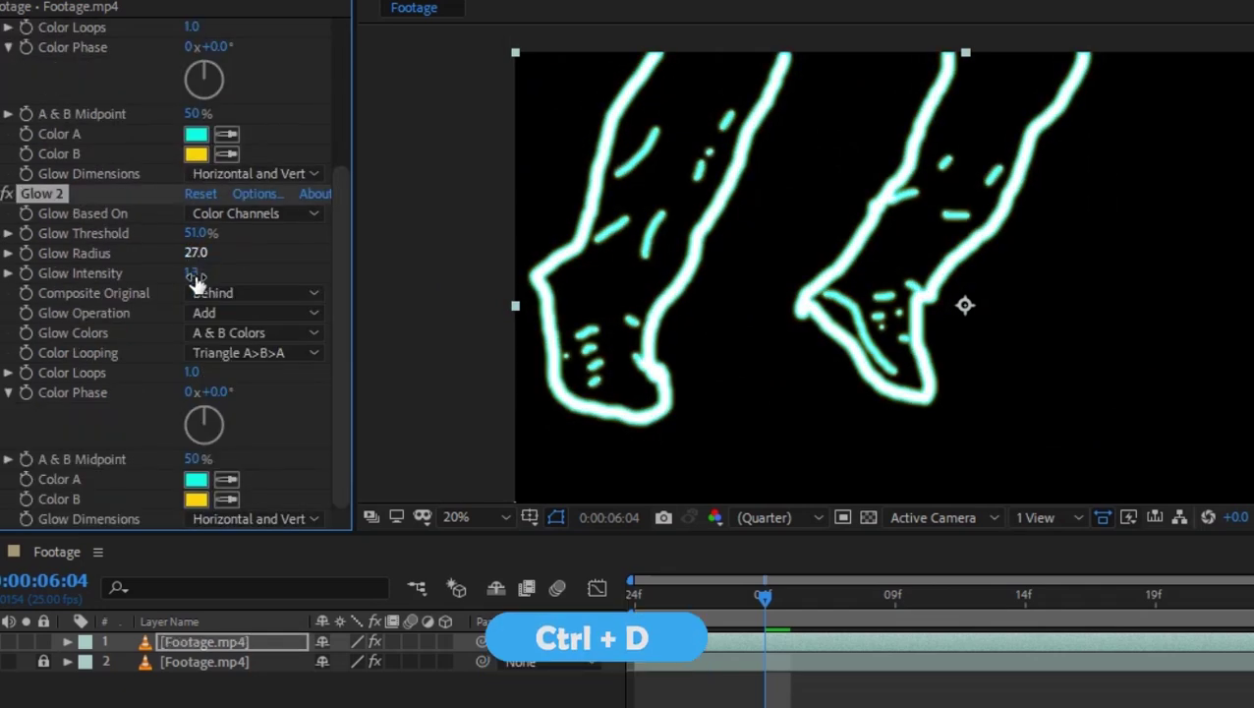
drag(250, 253, 364, 236)
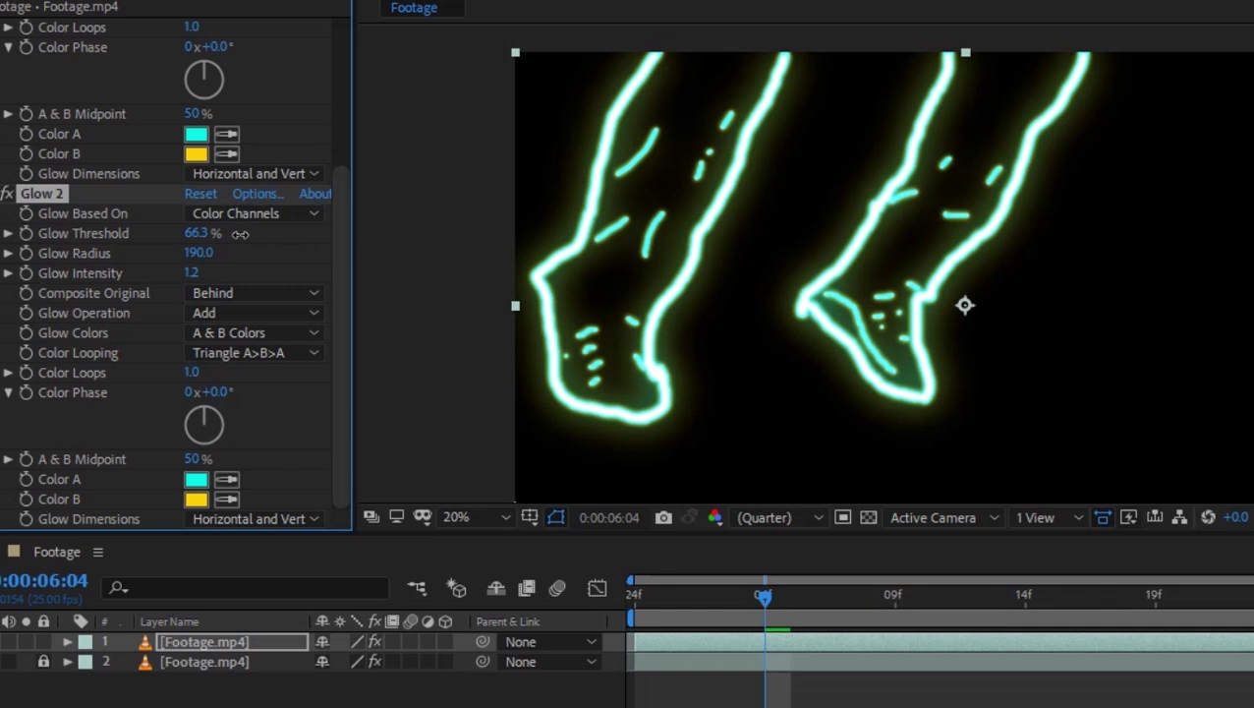
drag(199, 233, 245, 232)
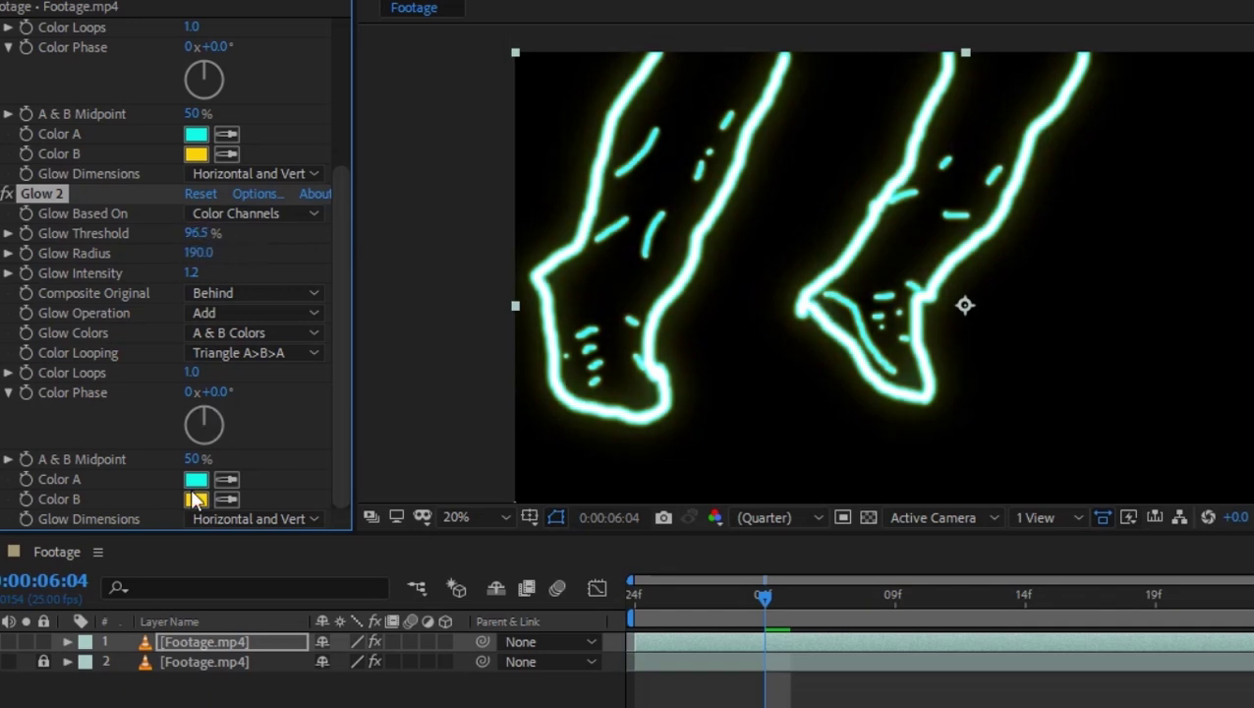
click(260, 327)
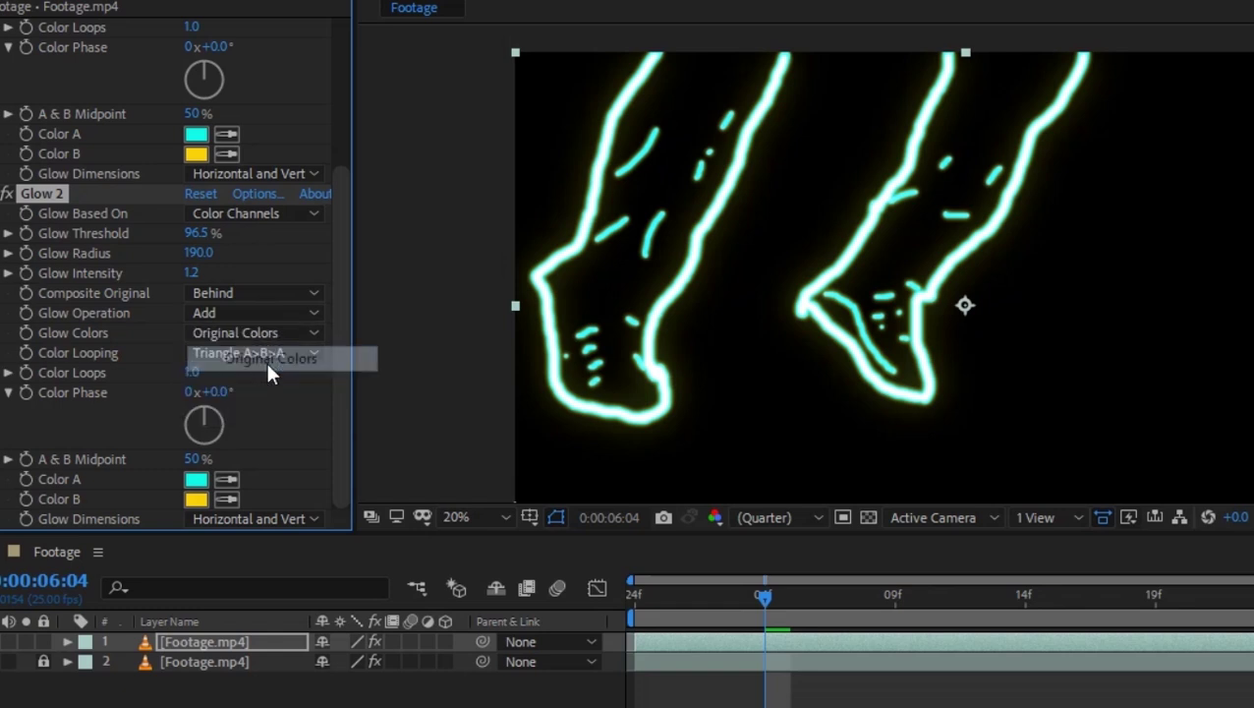
click(266, 360)
Step: Preview the glowing outlines over the graded footage at several frames and play from the start
scroll(836, 265, down, 3)
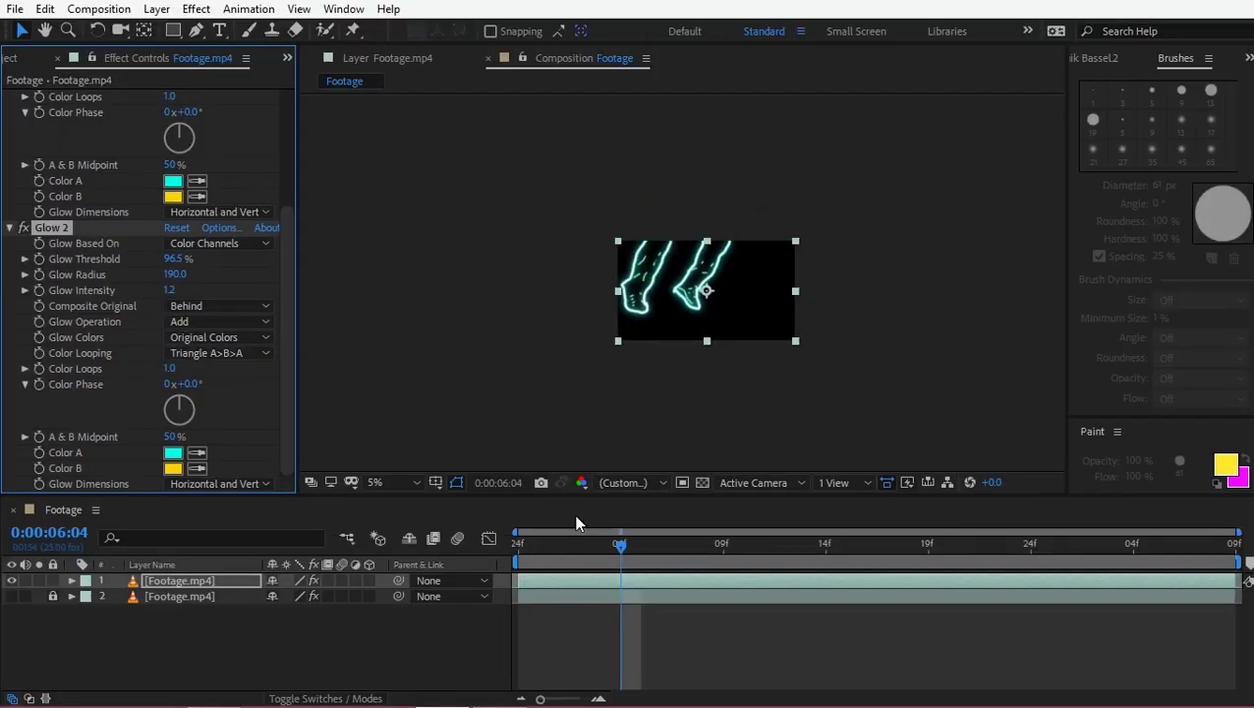
click(558, 551)
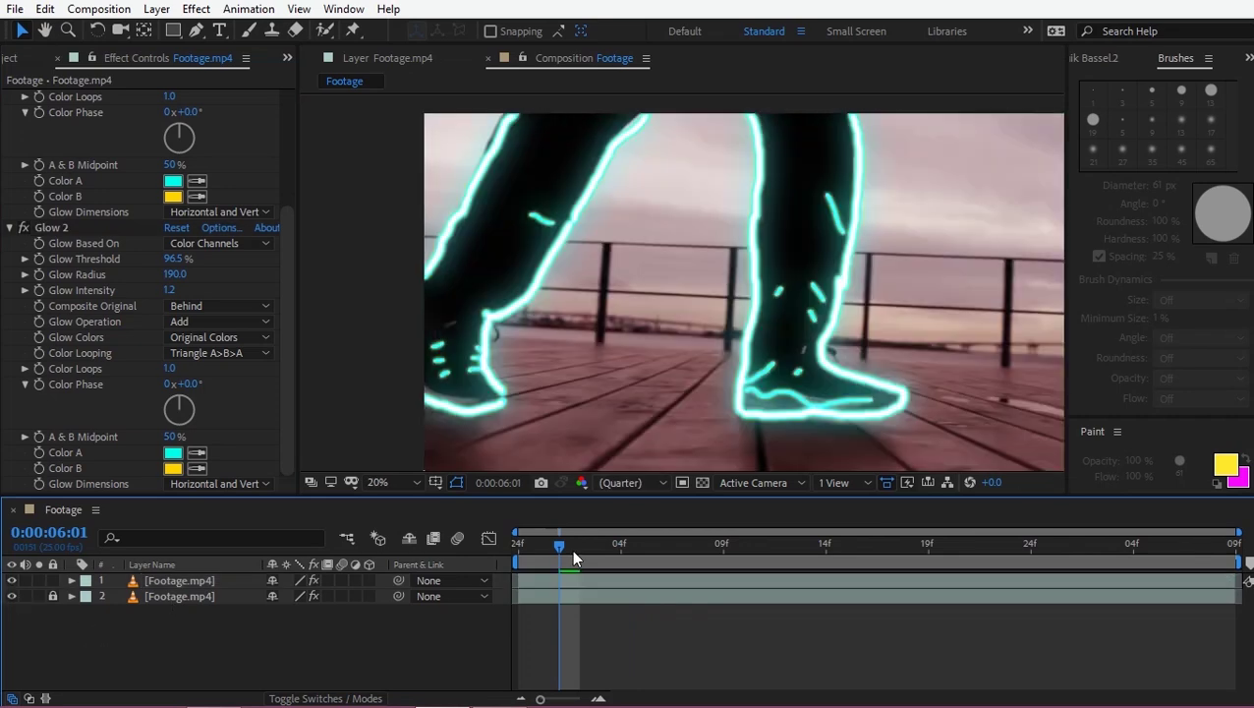
drag(574, 553, 1180, 643)
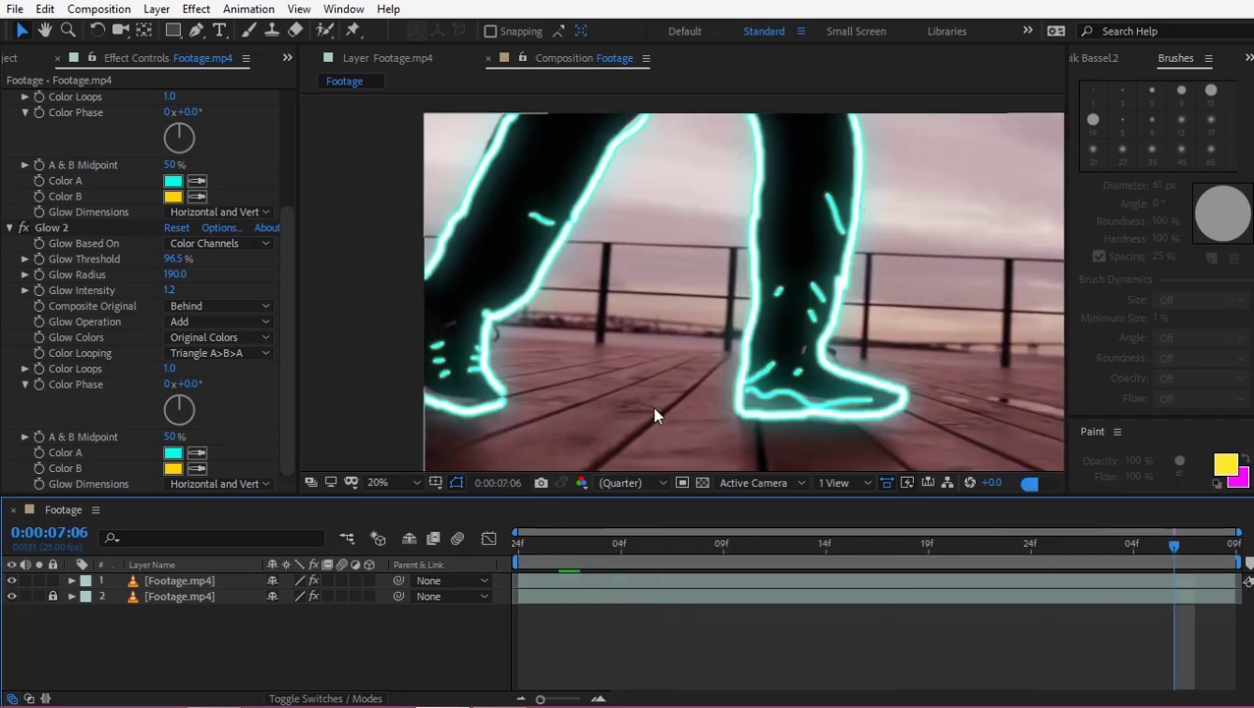
click(528, 556)
key(space)
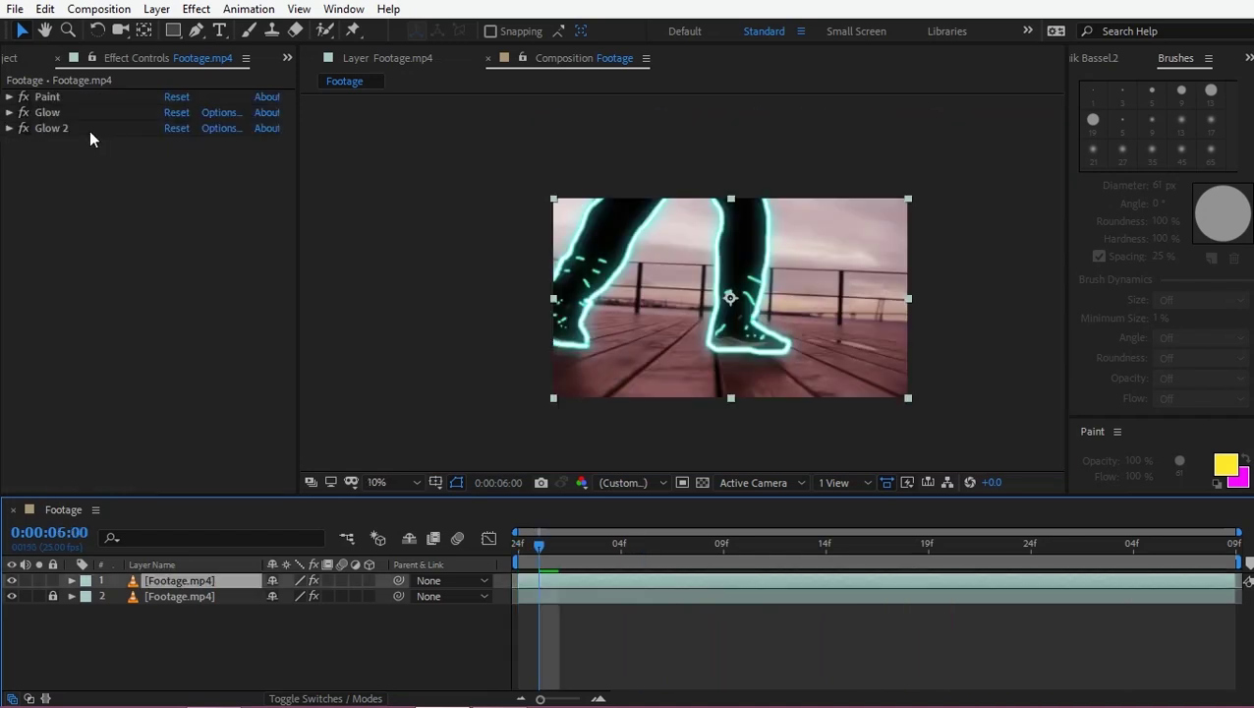
Step: Unlock the lower Footage.mp4 layer, disable its Hue/Saturation and Curves effects, and compare with the upper layer toggled
click(53, 596)
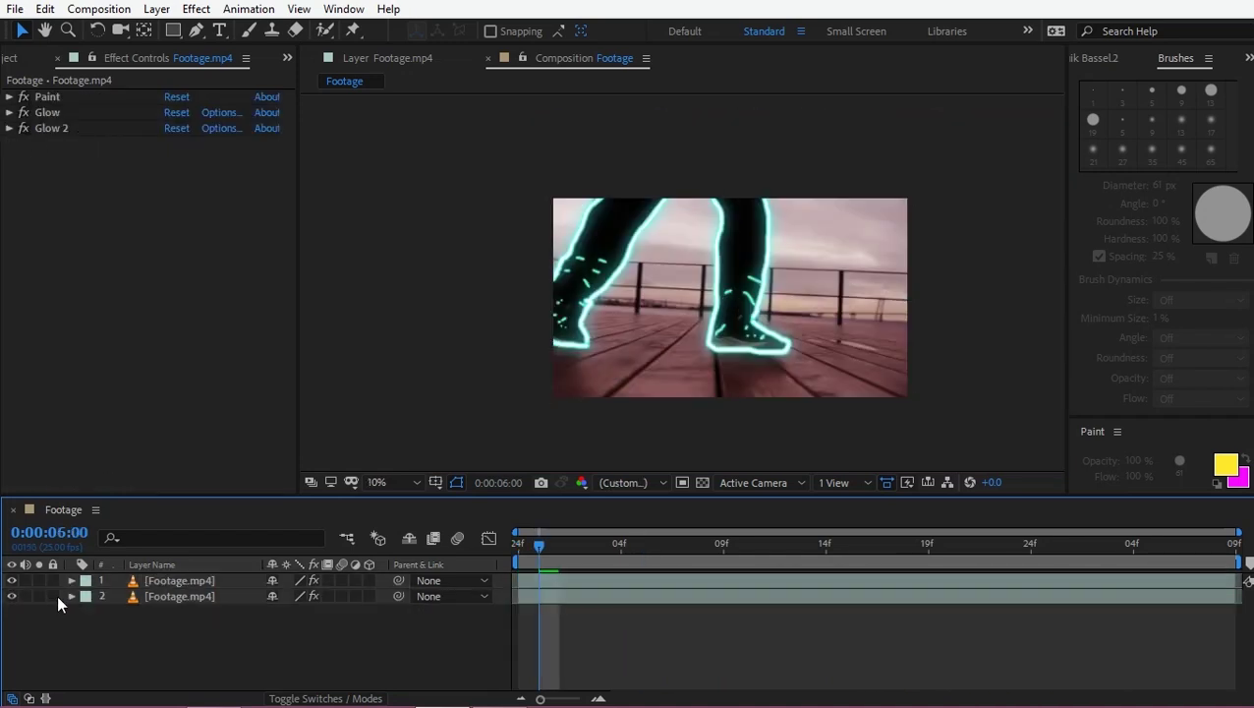
click(147, 596)
click(23, 112)
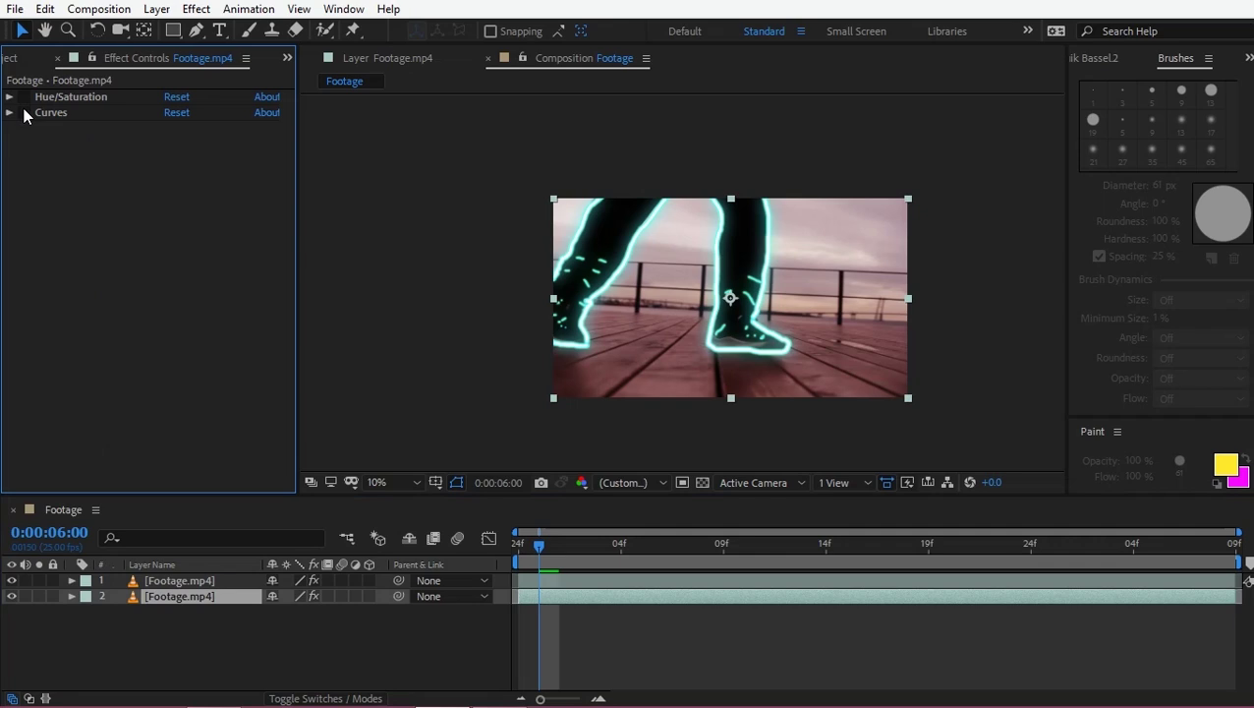
click(161, 620)
click(172, 581)
click(12, 581)
click(12, 581)
click(182, 642)
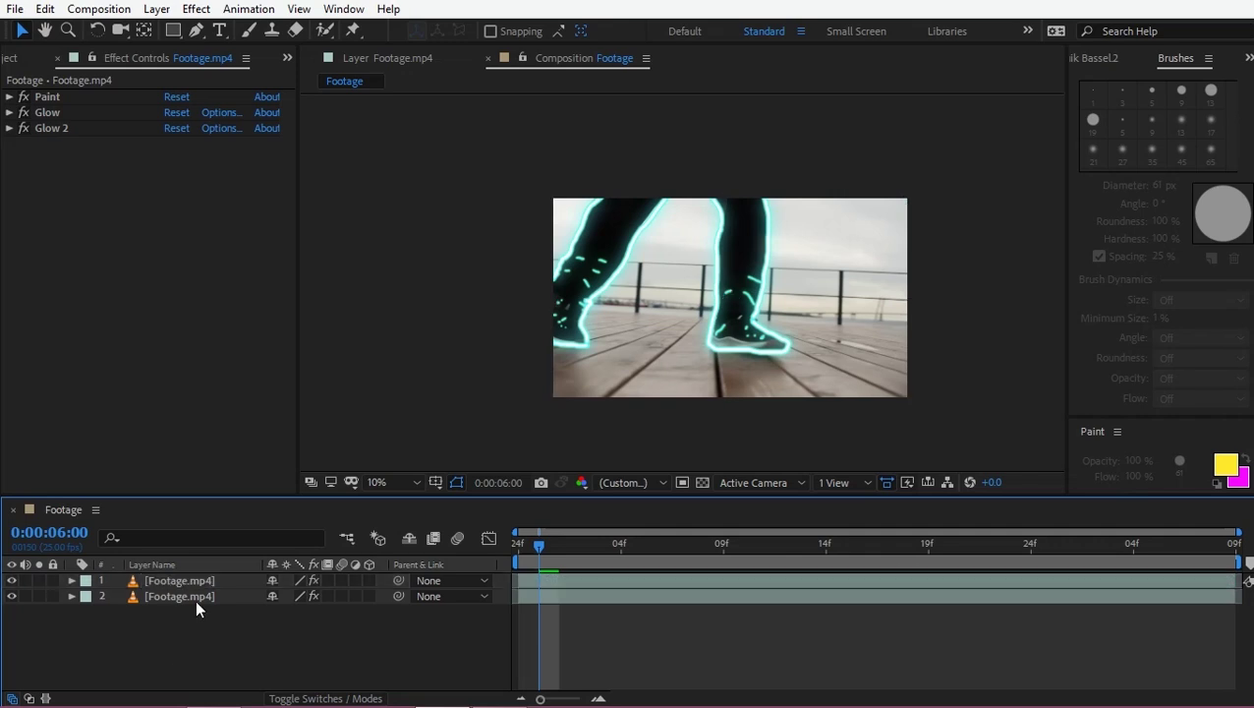
Step: Apply Lumetri Color to the lower Footage.mp4 layer, save the project, and expand the effect's Basic Correction settings
click(192, 596)
key(ctrl+space)
text(l)
key(Escape)
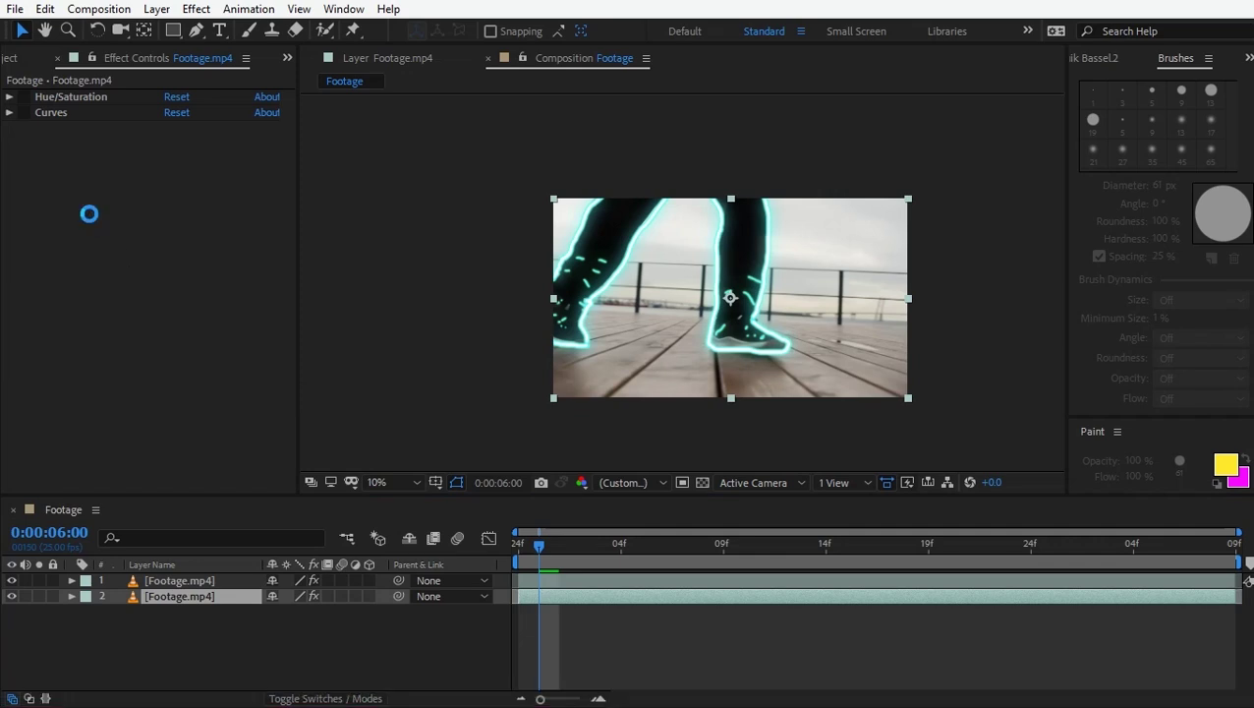
key(ctrl+s)
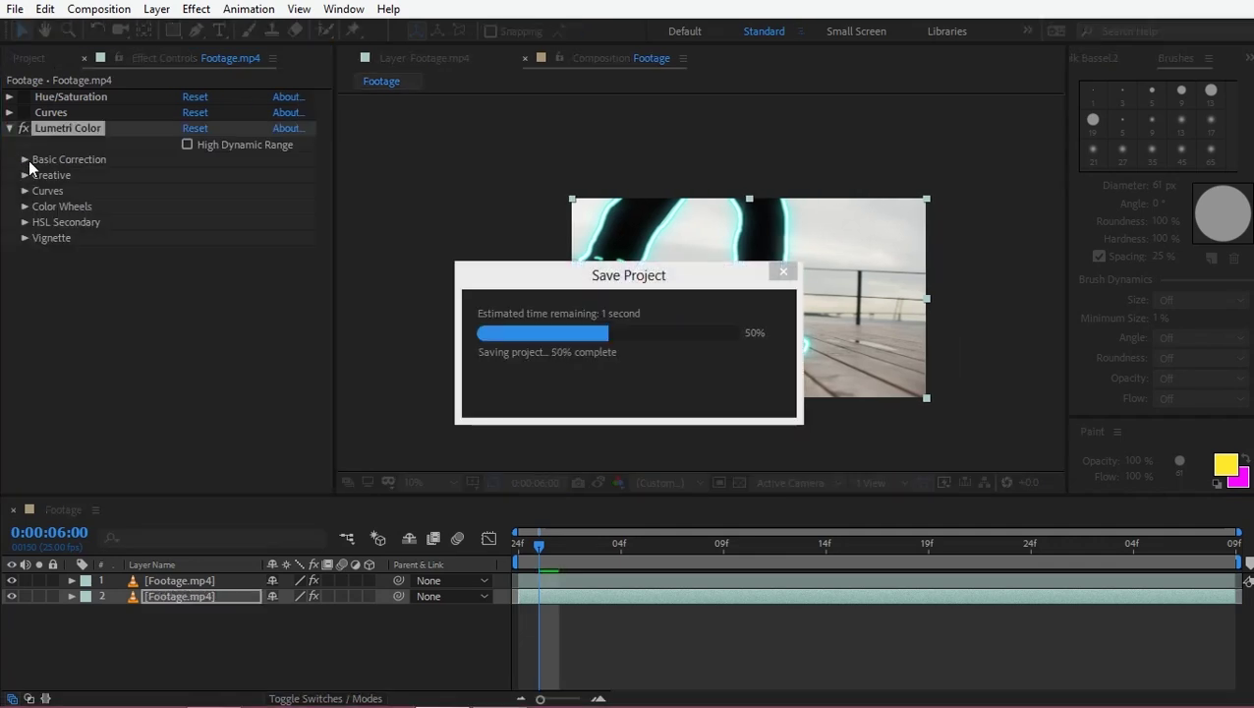
click(24, 160)
Step: Try the D-21_delogC_EI0200_B1 input LUT on the lower layer and set it back to None
click(221, 189)
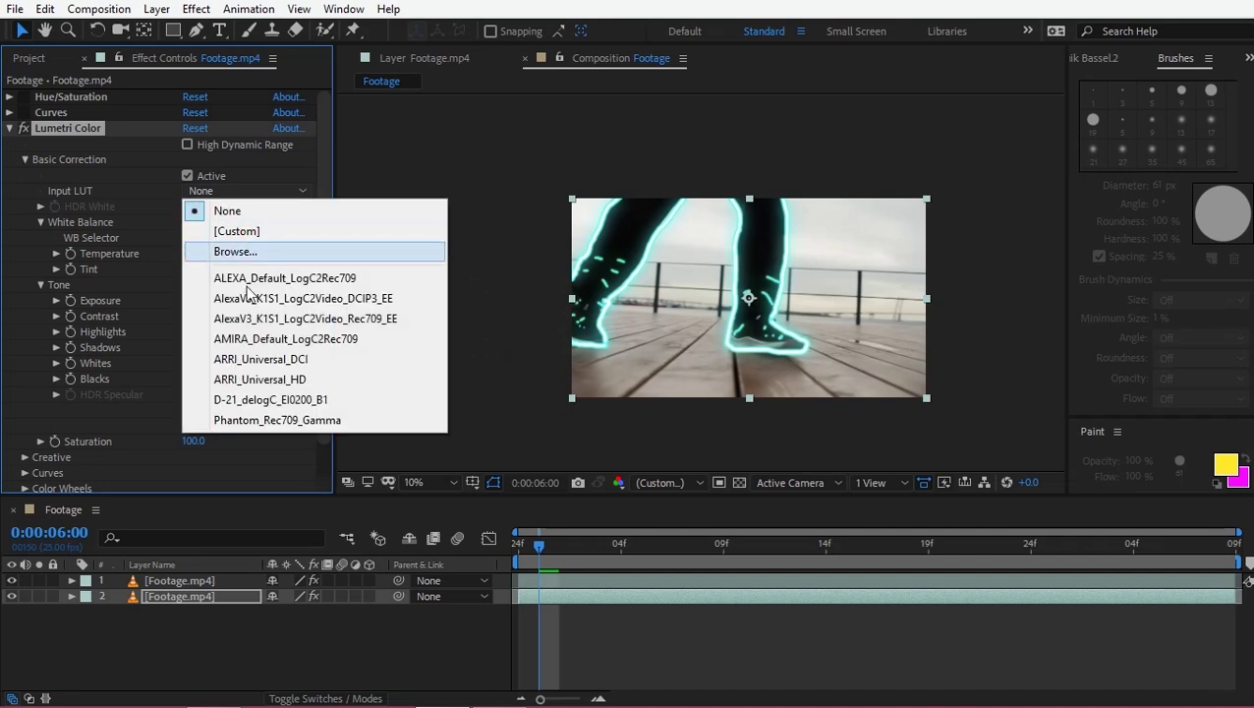
click(268, 399)
click(246, 191)
click(217, 210)
Step: Set the Lumetri tone values to Exposure -0.2, Contrast 13, Highlights -40 and Whites -29 on the lower footage layer
drag(187, 301, 195, 393)
drag(149, 340, 161, 340)
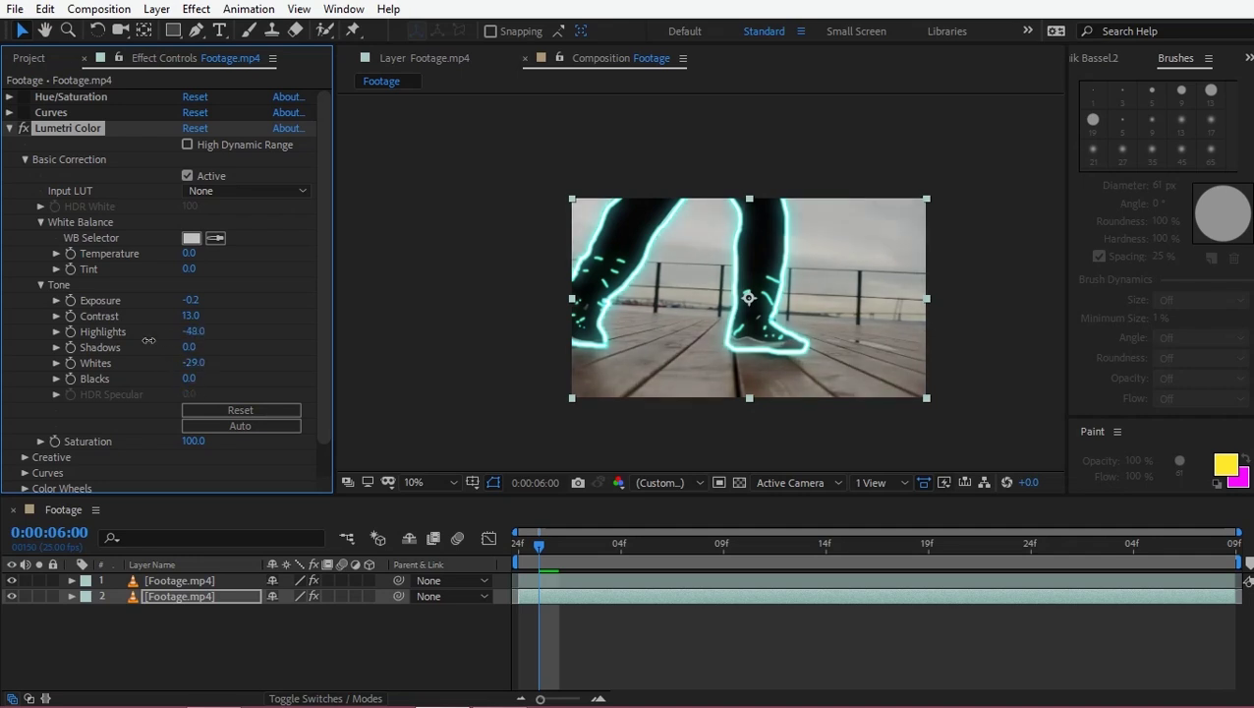
Step: Try several Lumetri Creative looks, settle on the Kodak 5218 Kodak 2383 look, and set Faded Film to 24
drag(323, 234, 324, 278)
click(26, 424)
scroll(26, 426, down, 5)
drag(188, 288, 149, 288)
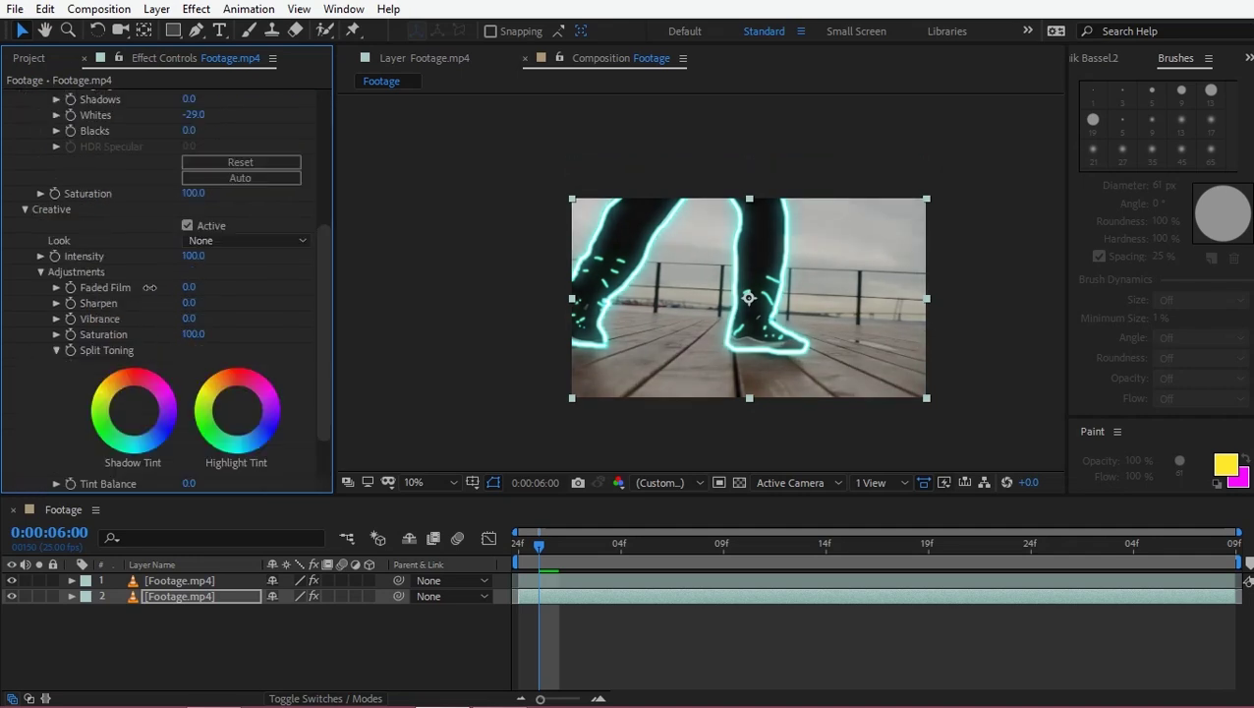
click(245, 240)
click(278, 255)
click(278, 240)
click(307, 324)
click(276, 239)
click(291, 185)
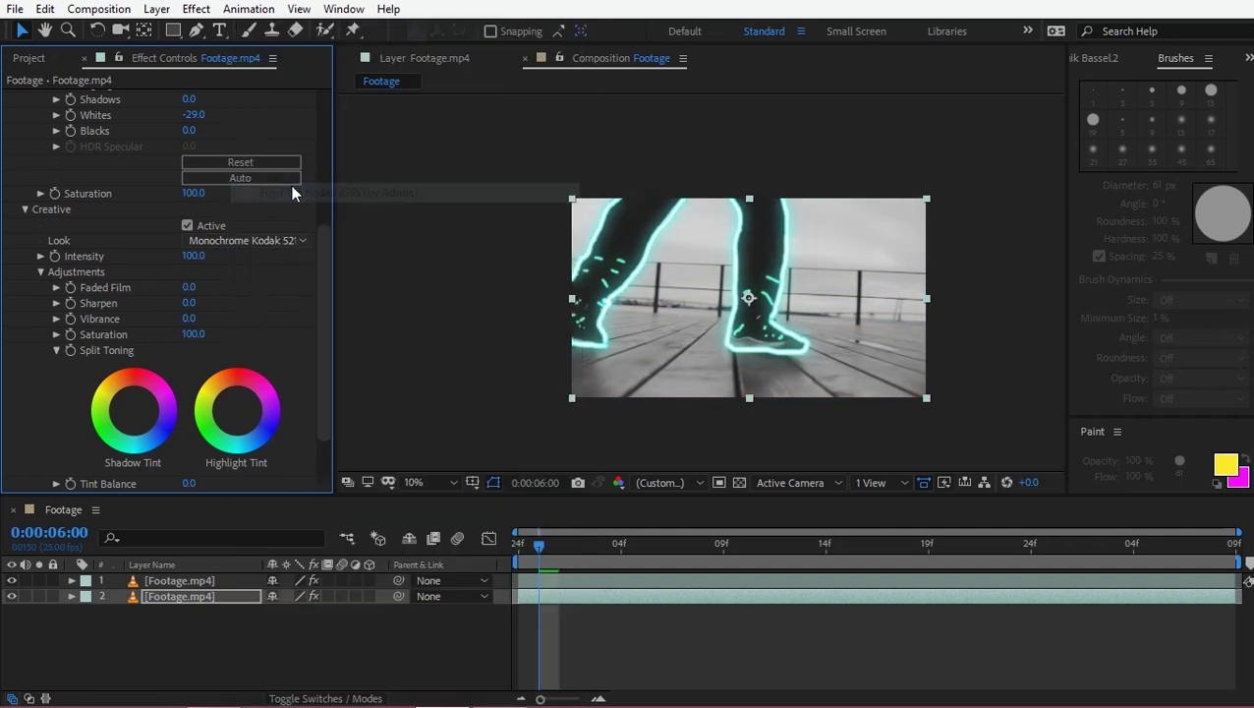
click(271, 243)
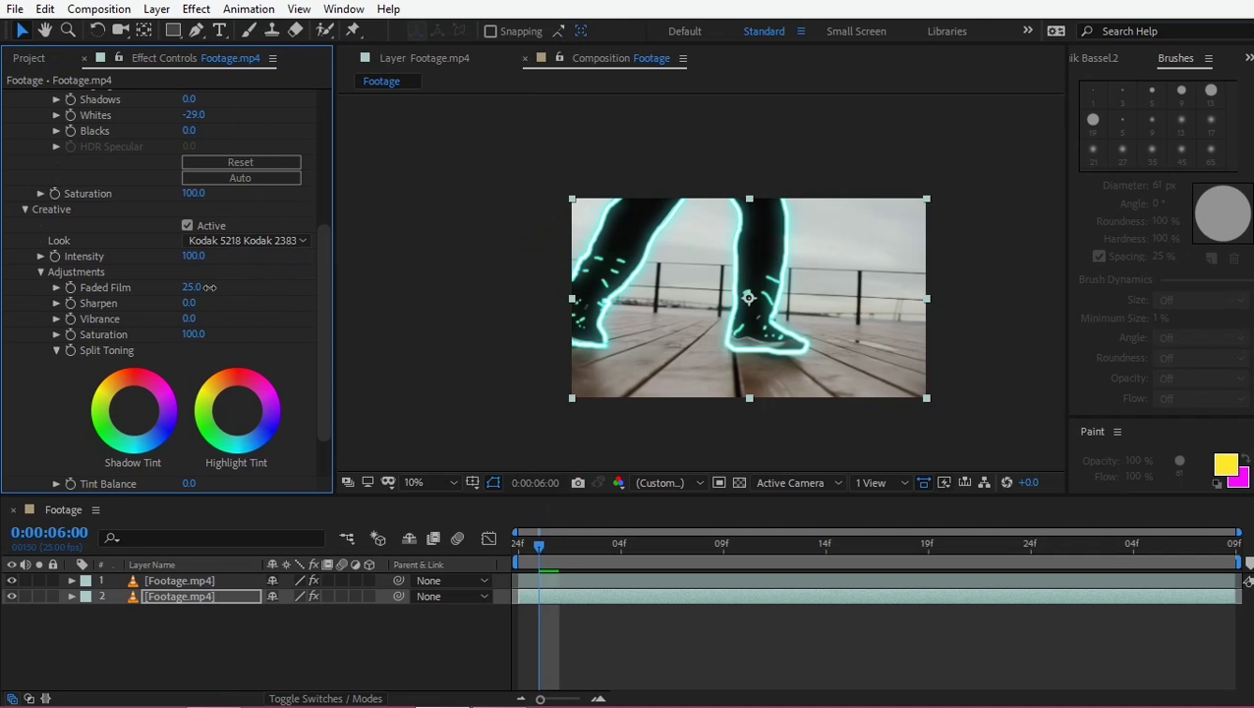
Step: Make slight adjustments near the centres of Lumetri's Midtones, Shadows and Highlights color wheels
scroll(138, 398, down, 2)
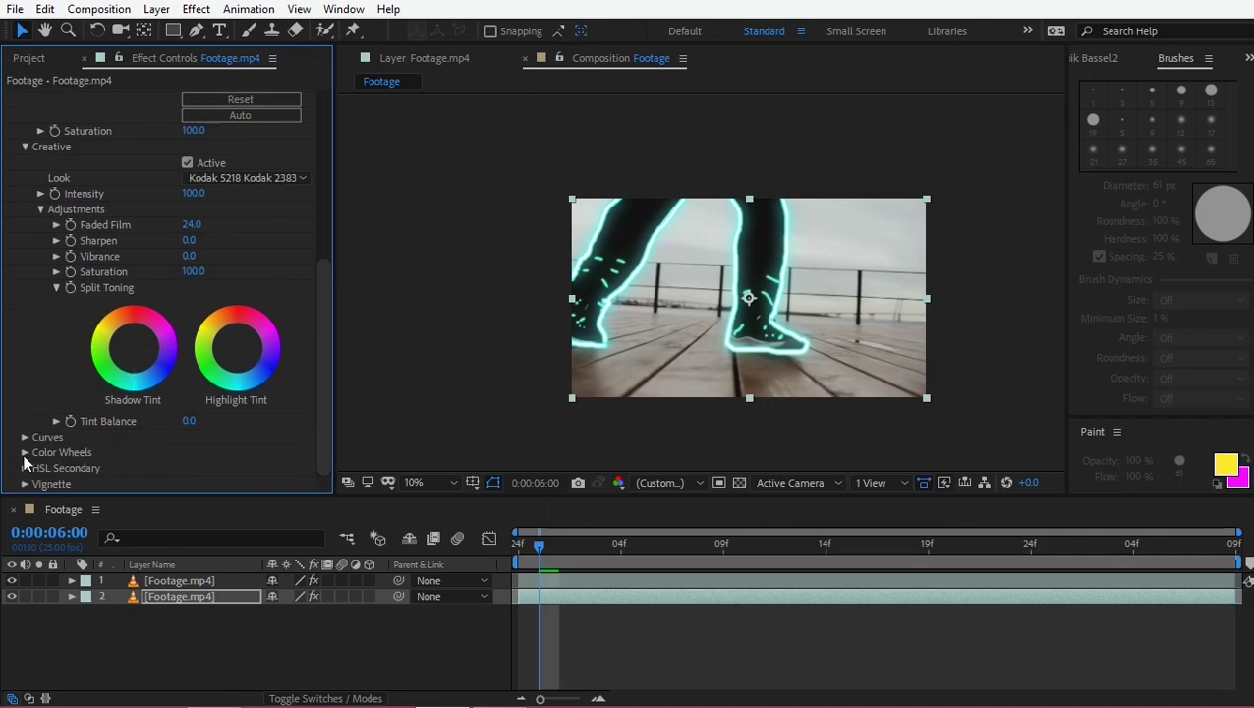
click(20, 454)
scroll(79, 413, down, 5)
drag(183, 326, 184, 323)
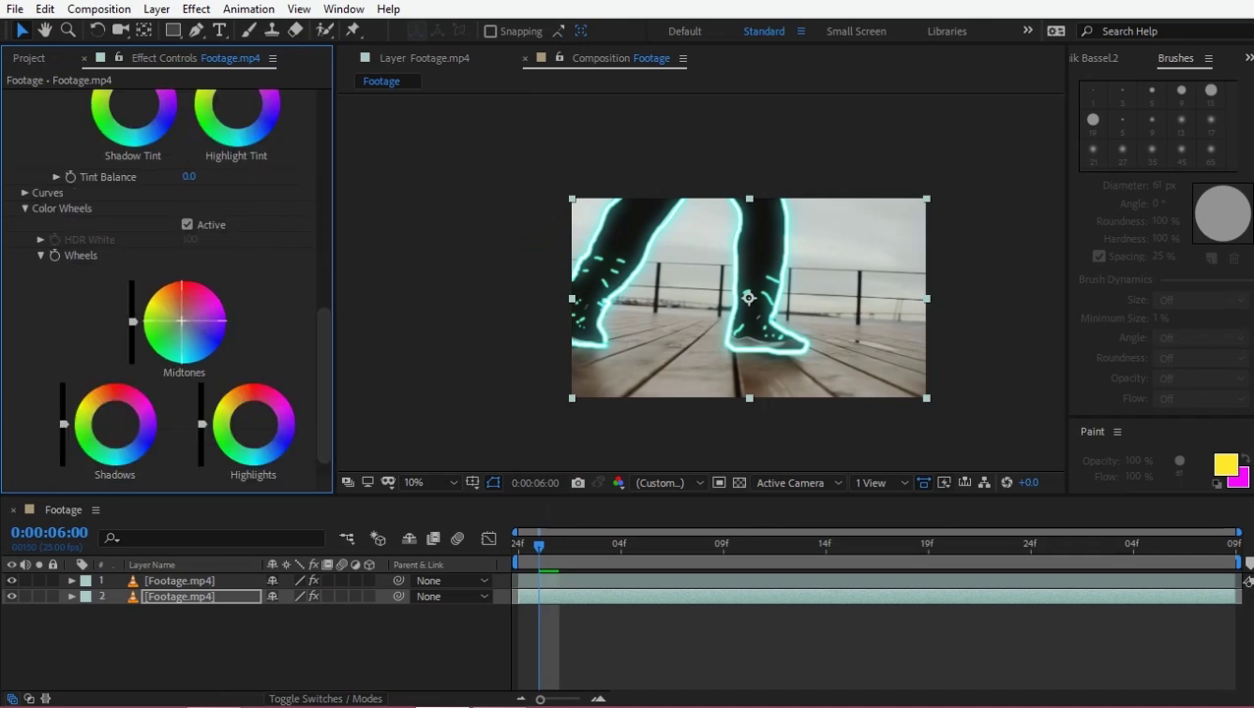
click(115, 427)
click(254, 425)
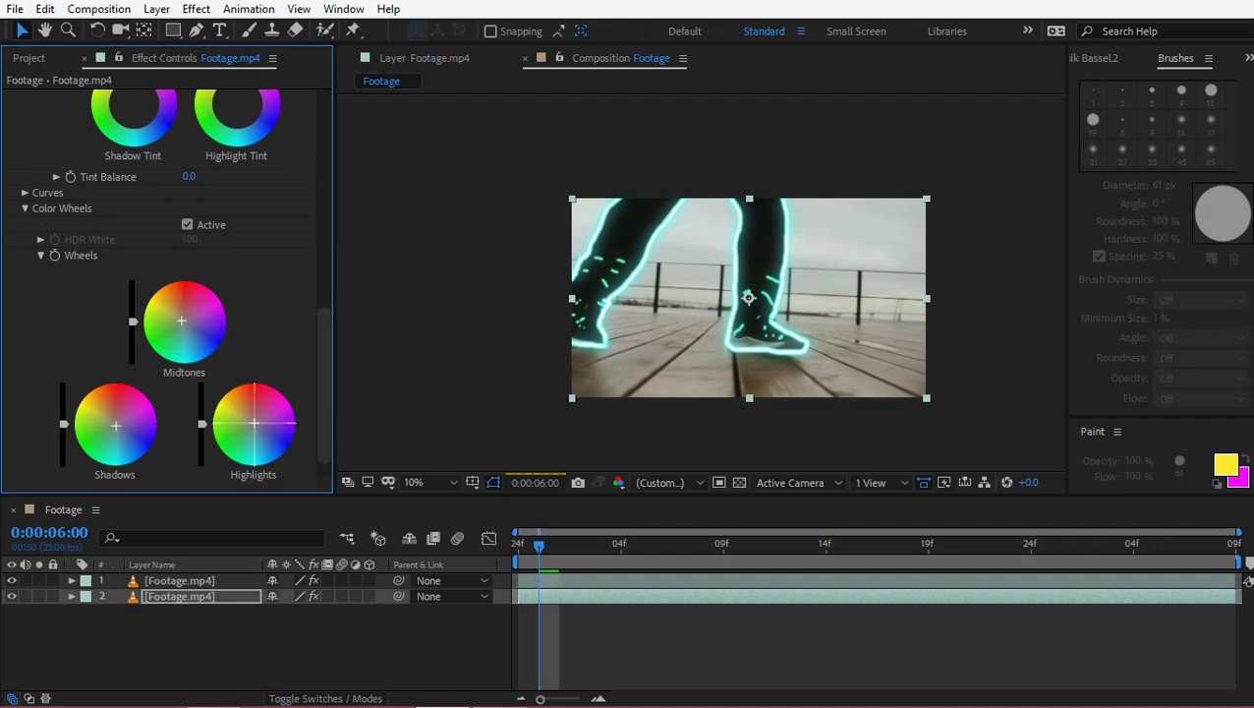
Step: Check the grade at 0:00:06:11 and set Lumetri's Contrast to 23
drag(542, 542, 519, 546)
click(771, 545)
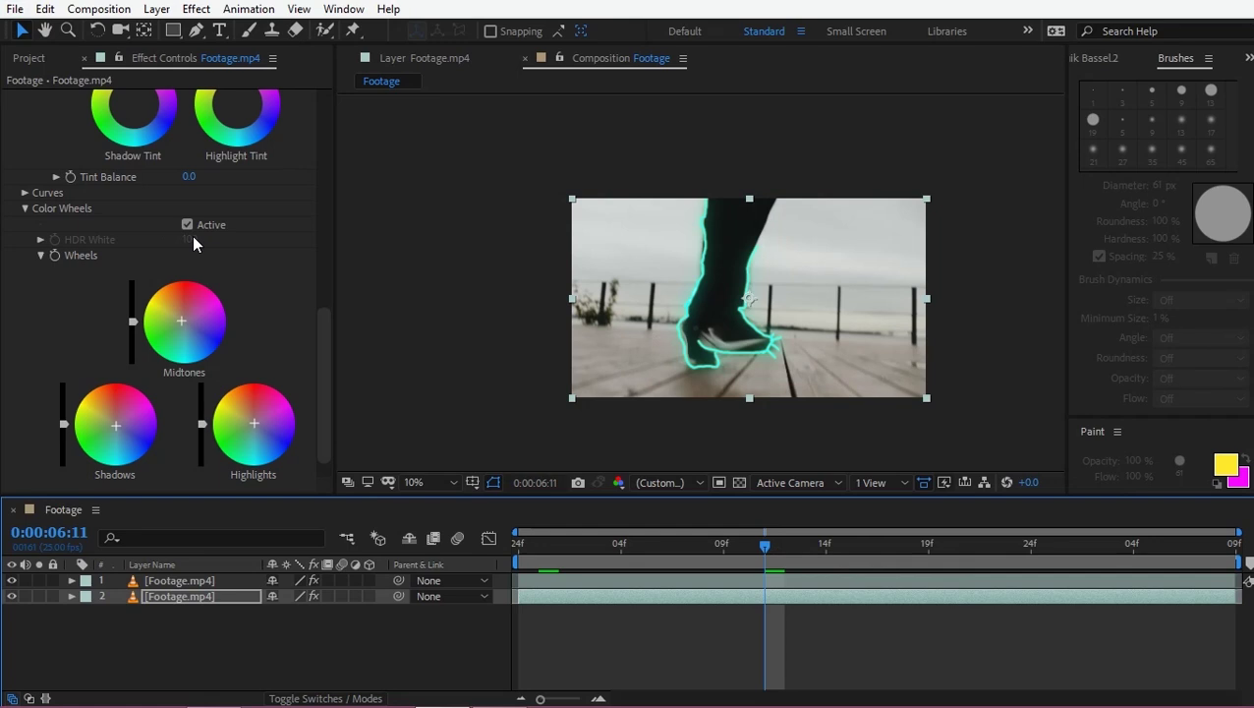
scroll(322, 177, up, 1)
scroll(324, 175, up, 10)
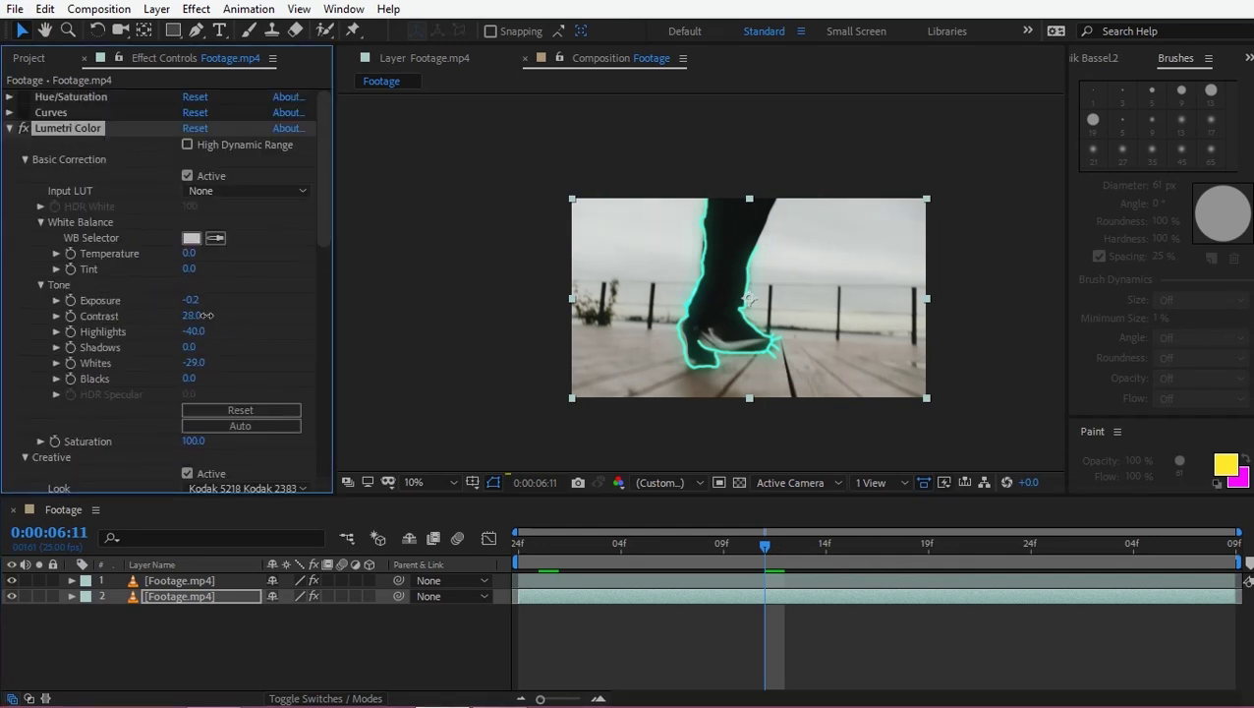
click(224, 299)
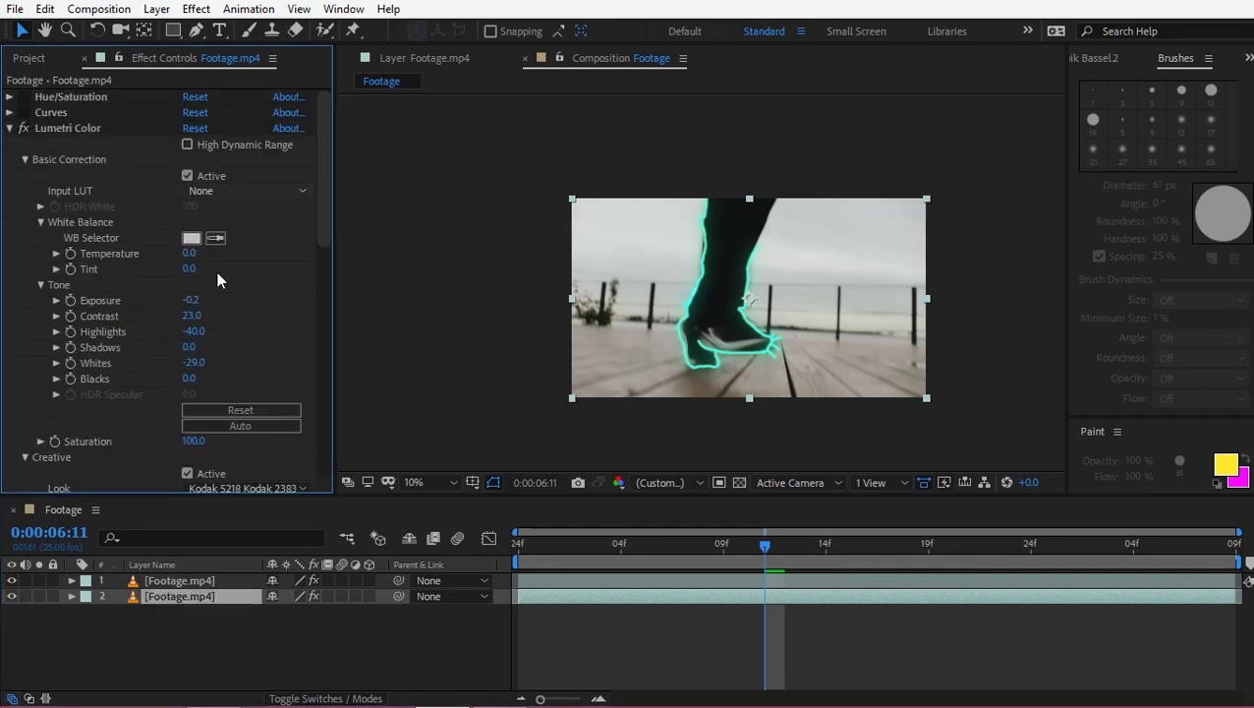
Step: Fine-tune the last settings of the Lumetri Color effect on the lower footage layer and collapse the effect
scroll(217, 281, down, 15)
mouse_move(172, 440)
mouse_down()
mouse_move(118, 437)
mouse_move(154, 445)
mouse_up()
key(space)
drag(190, 436, 224, 439)
click(235, 632)
scroll(73, 159, up, 15)
click(9, 128)
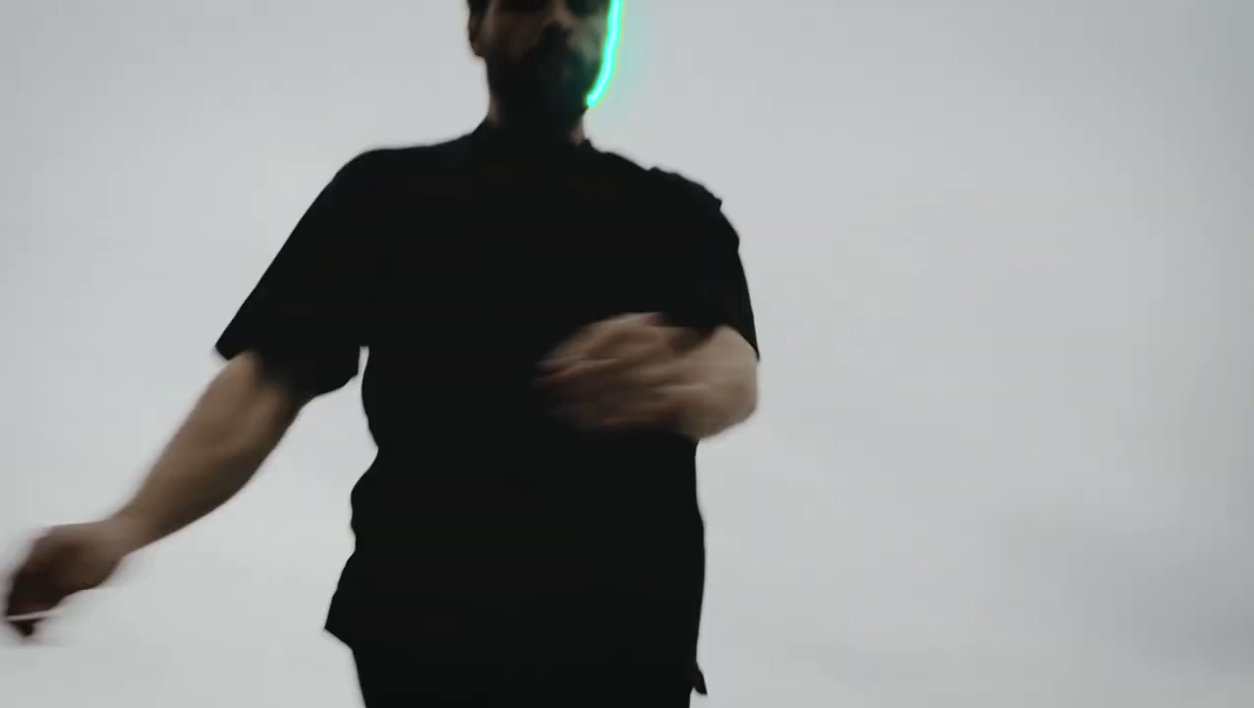